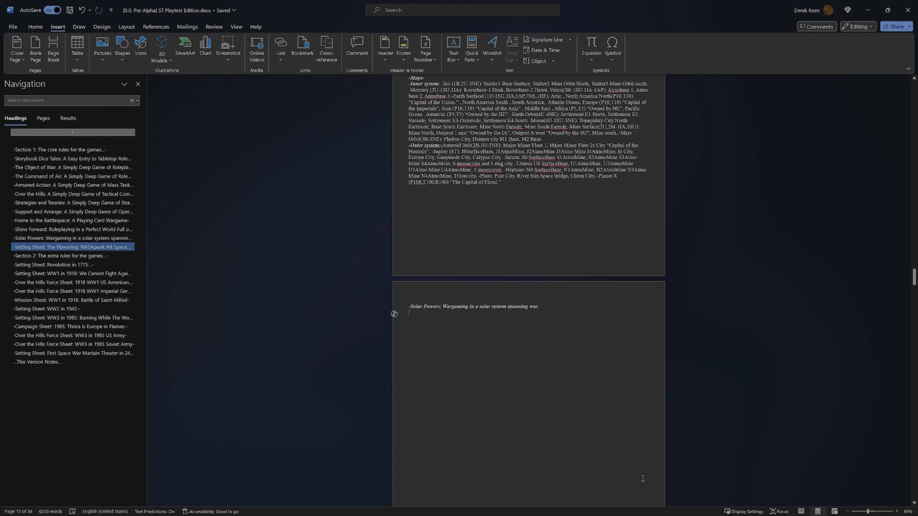
Step: Replace the "Solar Powers: Wargaming in a solar system spanning war" title on the blank page with "Big Stmupy Robots for peace!-"
mouse_move(637, 515)
drag(539, 306, 410, 307)
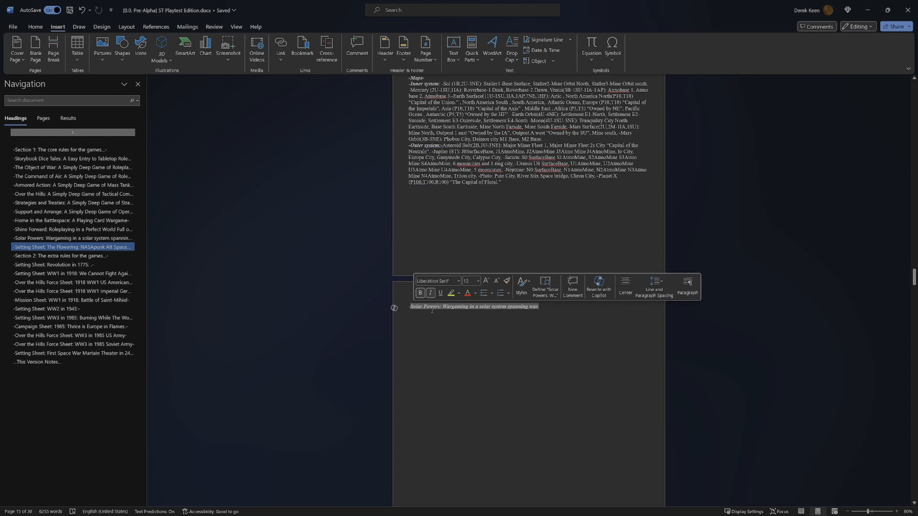
key(Delete)
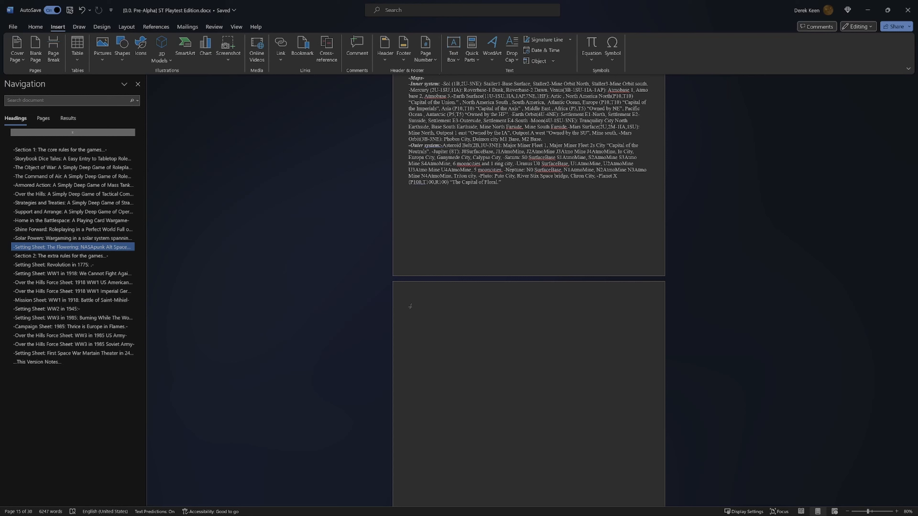
text(Big S:)
text(tmupy Robots for peace!-)
key(Return)
Step: Add the note "Battletech/40k mix" on the line beneath the robots title
scroll(433, 310, down, 5)
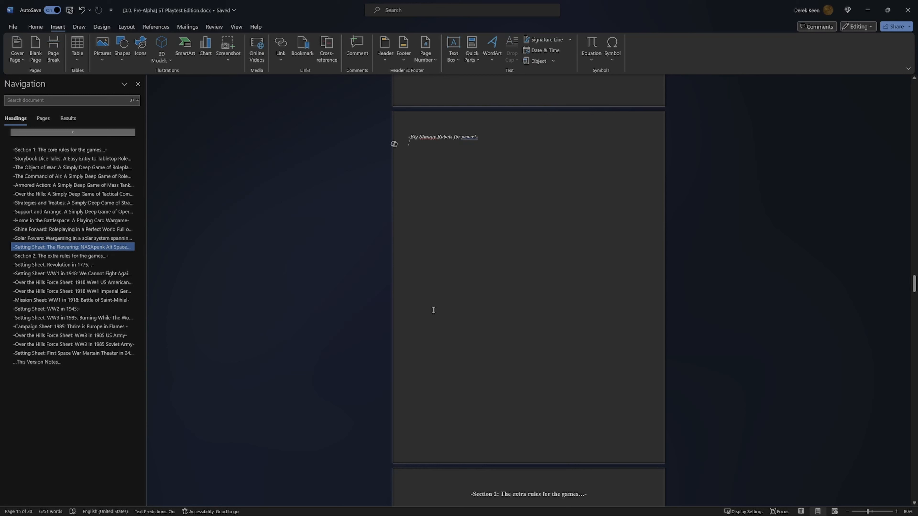
text(Battletech)
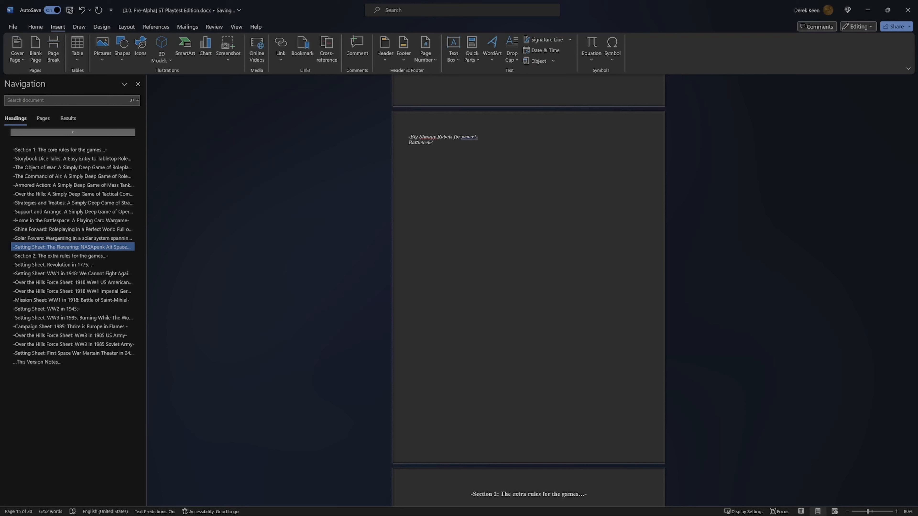
text(/40k mix)
Step: Correct the misspelled title word to "Stompy" and replace "peace" with "Victory"
right_click(428, 137)
click(423, 163)
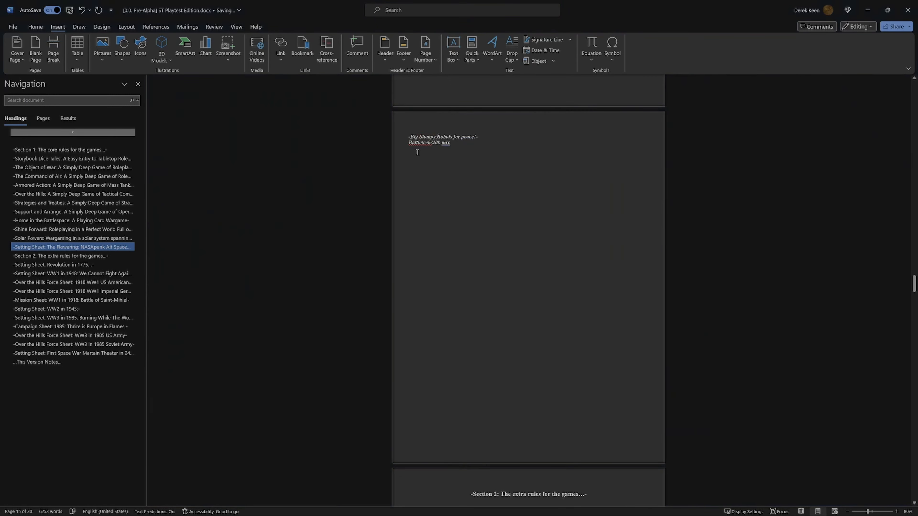
double_click(463, 139)
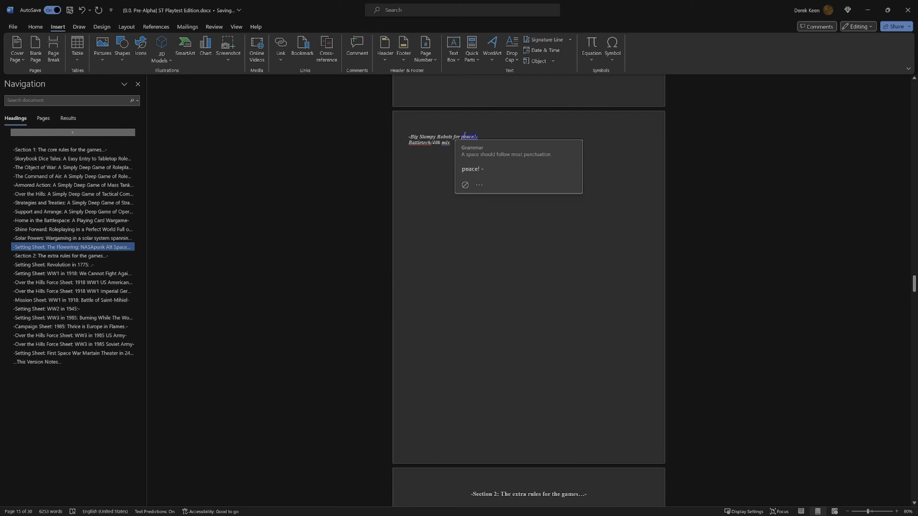
click(465, 140)
key(BackSpace)
text(P)
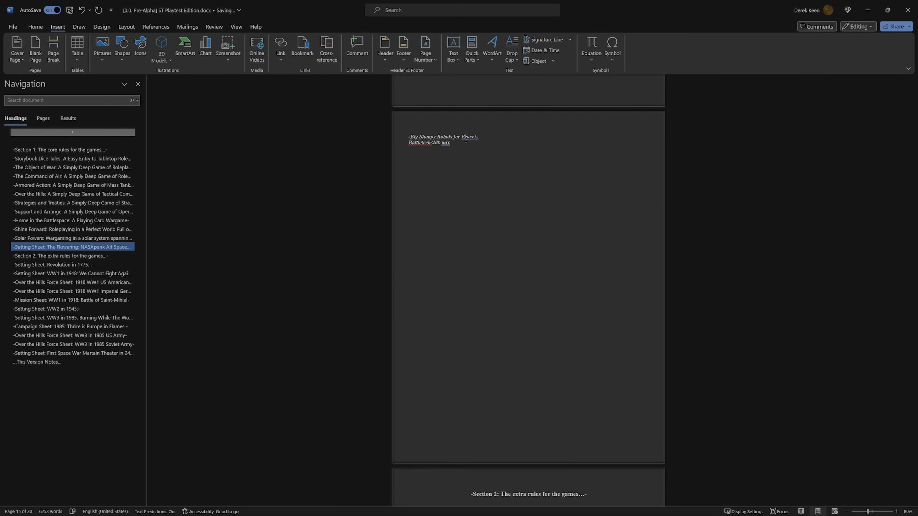
key(BackSpace)
key(BackSpace)
key(BackSpace)
key(BackSpace)
key(BackSpace)
text(Victory)
Step: End the Battletech/40k mix note with an ellipsis and add a "-Chassis" line below it
text(gh)
key(BackSpace)
key(BackSpace)
key(BackSpace)
text(has)
text(-)
key(Return)
key(Return)
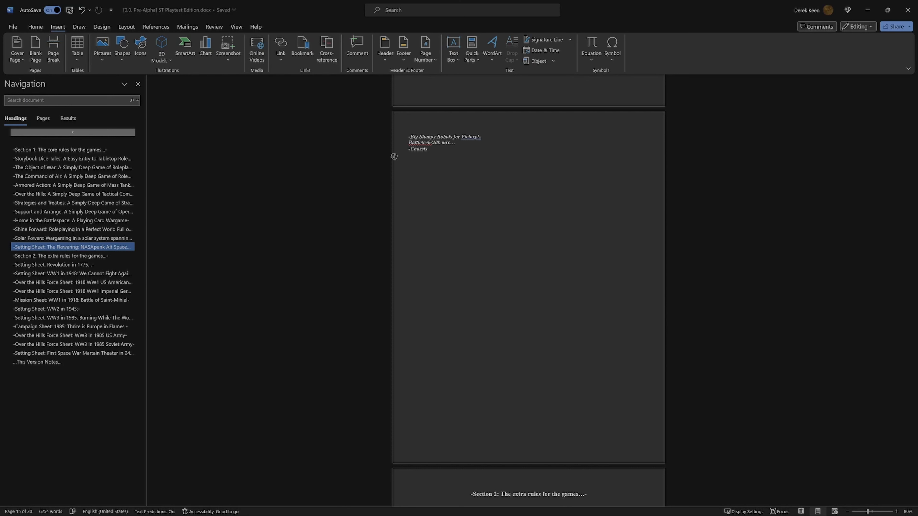
Step: Add the lines "-Weaons:", "-Systems" and "-Powerplant:" below the Chassis line
text(-Weaons)
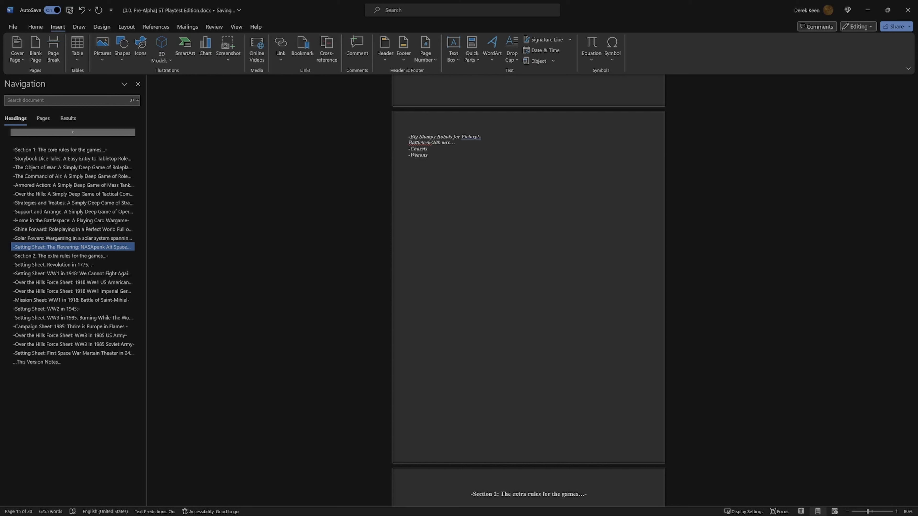
key(Return)
text(-Systemseaons)
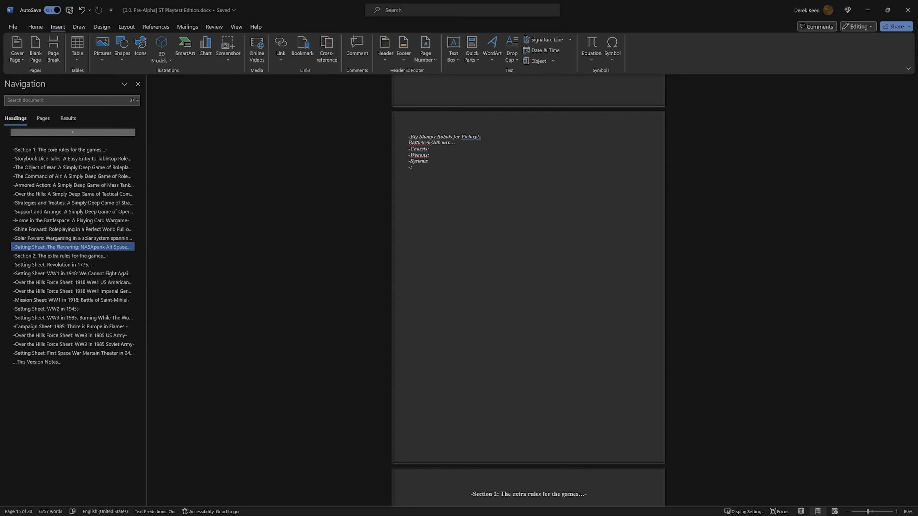
text(Powerplant)
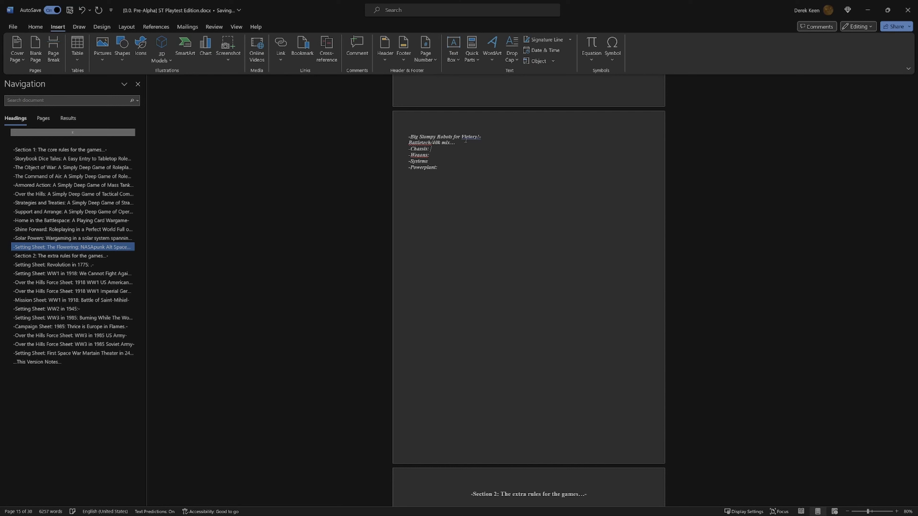
Step: List the classes Ultra-Light, Light, Meduim, Heavy and super heavy after the Chassis label
text(Ver)
key(BackSpace)
key(BackSpace)
text(Me)
text(, Heavyy, super heav)
key(BackSpace)
Step: Enter "1xD6-" for the Ultra-Light class and add a colon after Light
text(+1XD6)
click(463, 148)
key(Delete)
text(x)
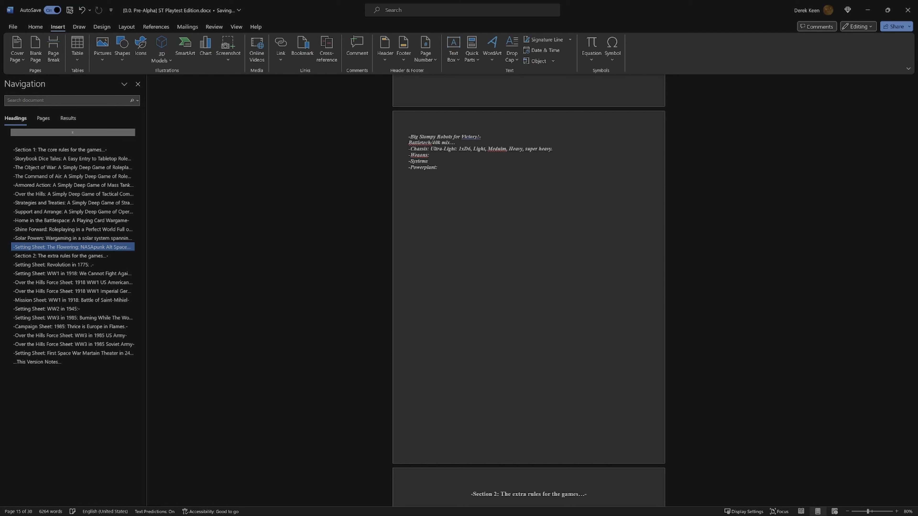
text(:)
text(,)
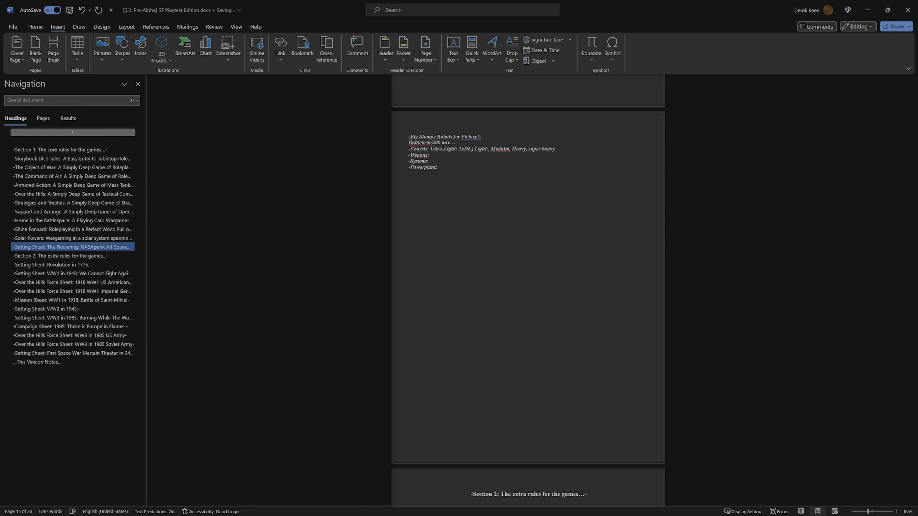
key(ctrl+z)
text(-)
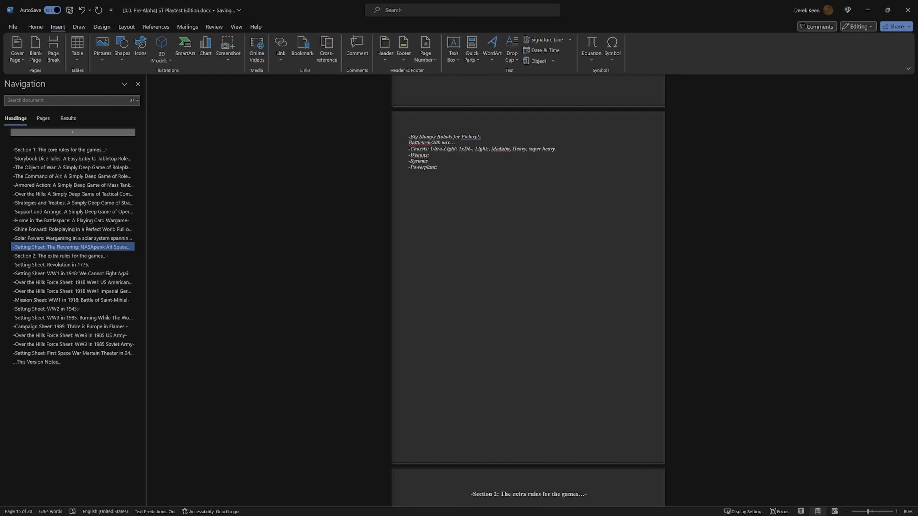
text(6)
text(Space)
key(BackSpace)
key(BackSpace)
key(BackSpace)
key(BackSpace)
key(BackSpace)
key(BackSpace)
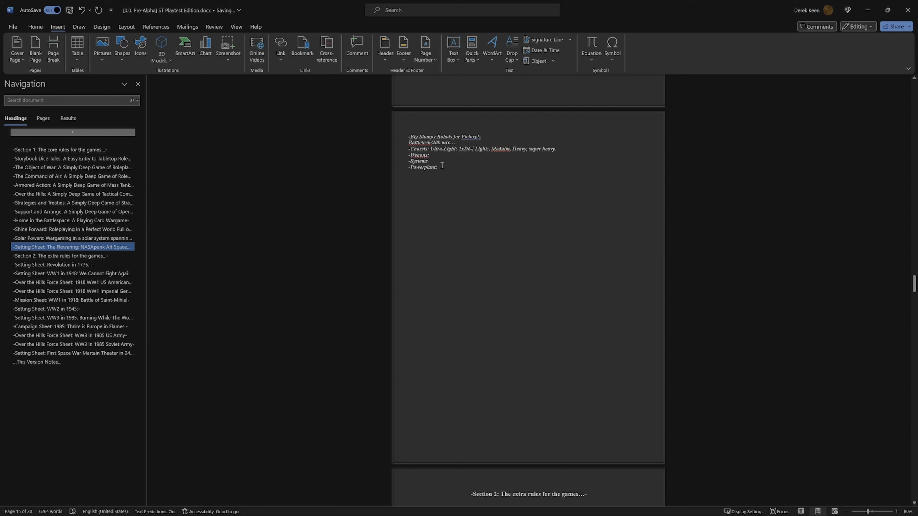
text(,)
Step: Delete the Powerplant line from the end of the robots list
key(BackSpace)
key(BackSpace)
key(BackSpace)
key(BackSpace)
key(BackSpace)
key(BackSpace)
key(BackSpace)
key(BackSpace)
key(BackSpace)
key(BackSpace)
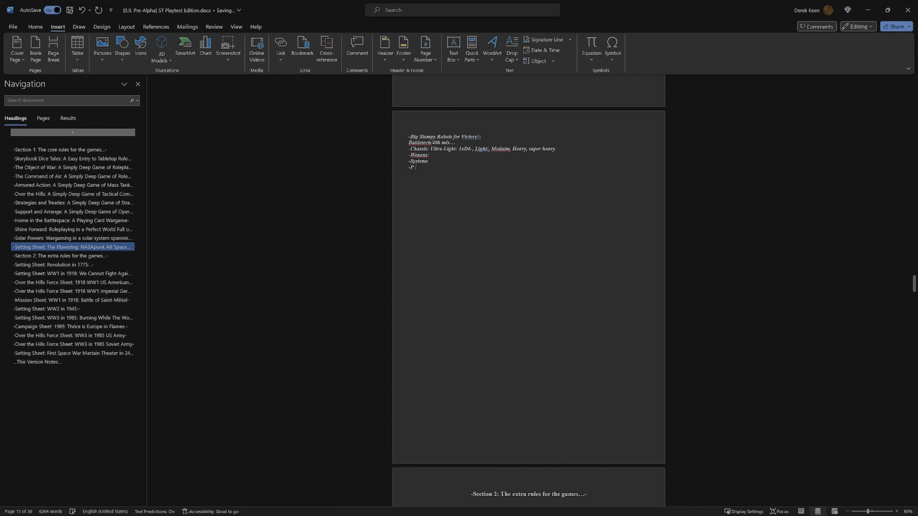
key(BackSpace)
key(BackSpace)
key(BackSpace)
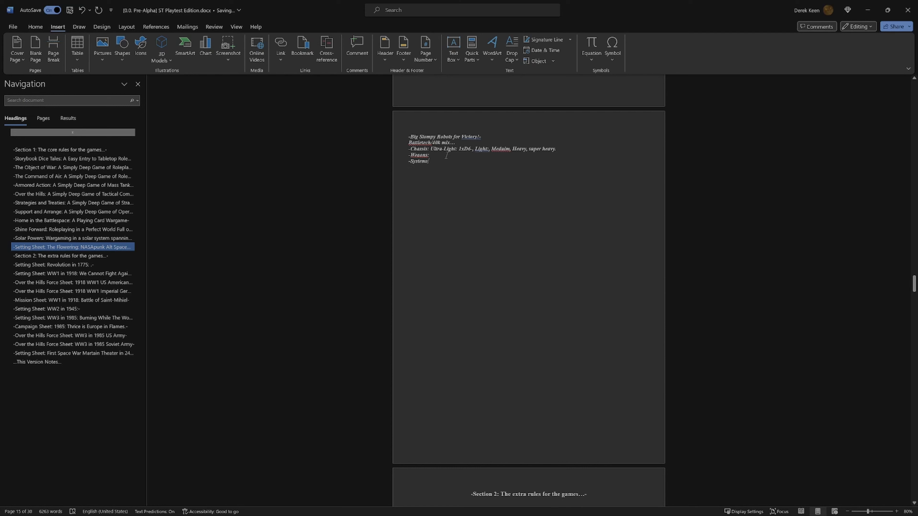
Step: Replace the Weaons and Systems lines with a single "-Sysetms:" line
click(430, 155)
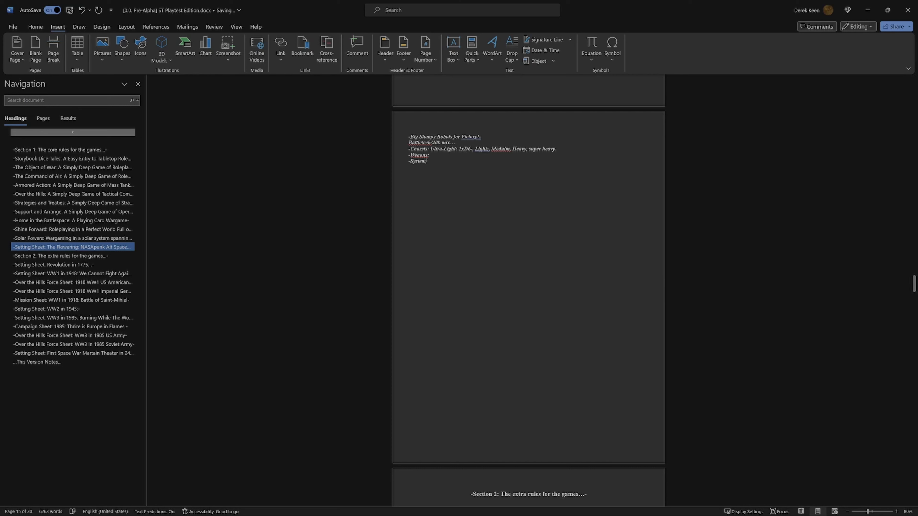
key(BackSpace)
key(BackSpace)
key(BackSpace)
key(BackSpace)
key(BackSpace)
key(BackSpace)
key(BackSpace)
key(BackSpace)
key(BackSpace)
key(BackSpace)
key(BackSpace)
key(BackSpace)
key(BackSpace)
key(BackSpace)
key(BackSpace)
key(BackSpace)
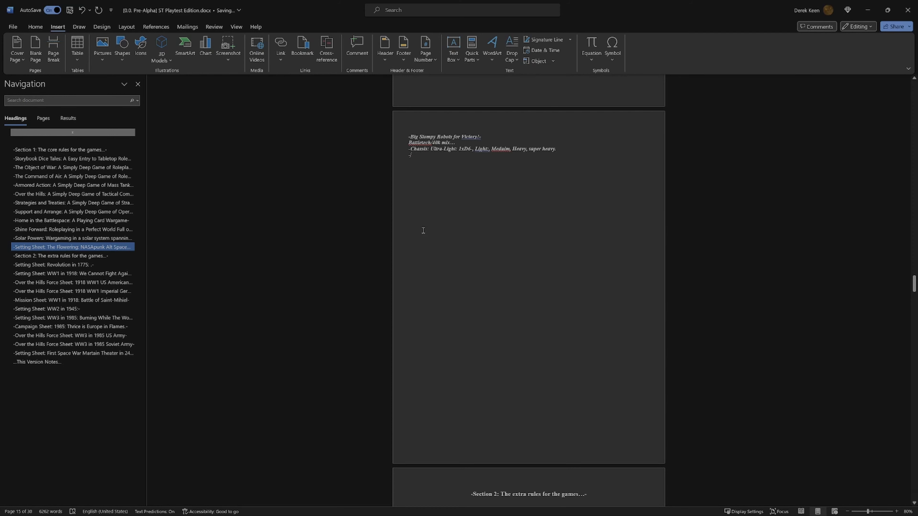
text(Sysetms:)
Step: Complete the Ultra-Light value as "1xD6-6 AP" and enter "2xD6-5AP" for the Light class
double_click(502, 150)
text(6,)
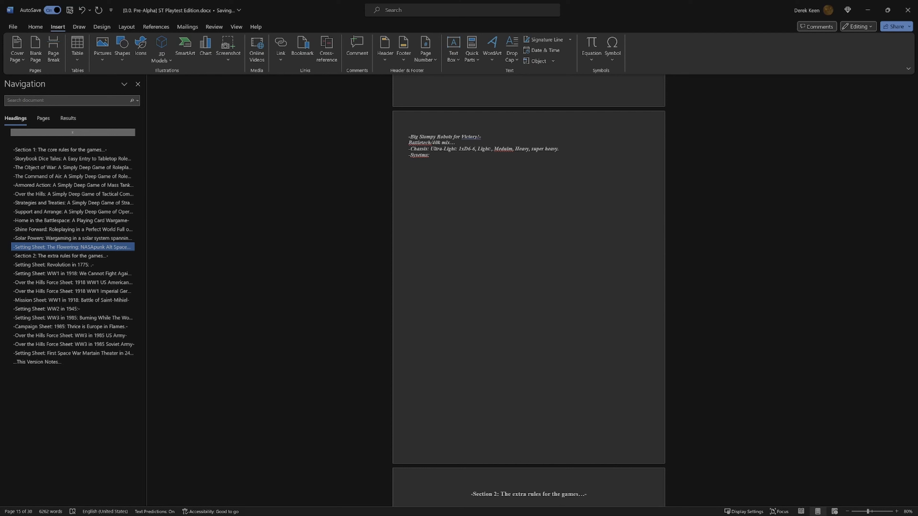
text(AP)
text(2)
text(xD)
text(6)
text(-5)
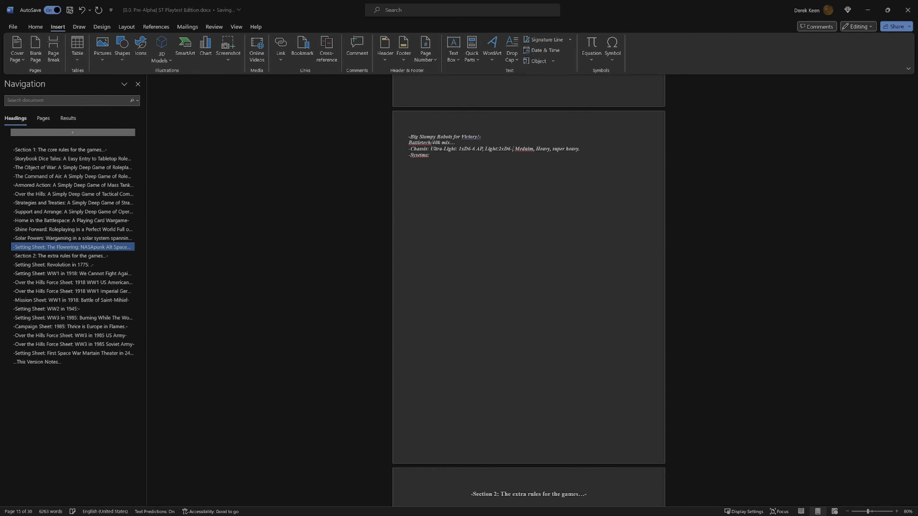
text(AP)
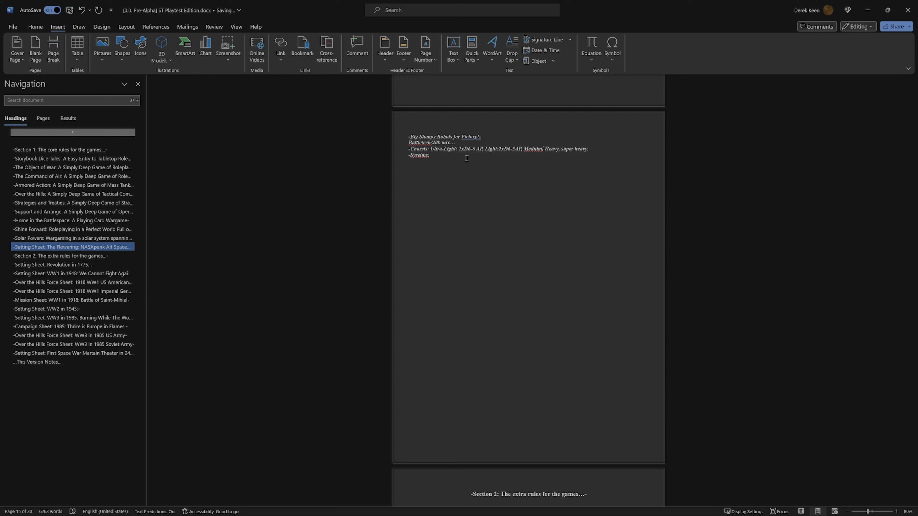
text(: )
text(3x, )
text(D)
text(6)
text(-)
text(3AP)
text(-)
Step: Add a colon and the value "4xD6-2AP" after the Heavy class
key(BackSpace)
text(:)
key(Delete)
text(4Xd^)
key(BackSpace)
key(BackSpace)
key(BackSpace)
text(xD6-)
text(2AP)
Step: Capitalize the last class as "Super Heavy:" and give it the value "5xD6-1AP"
key(BackSpace)
text(S)
click(631, 148)
key(BackSpace)
text(H)
mouse_move(596, 514)
text(5Xd)
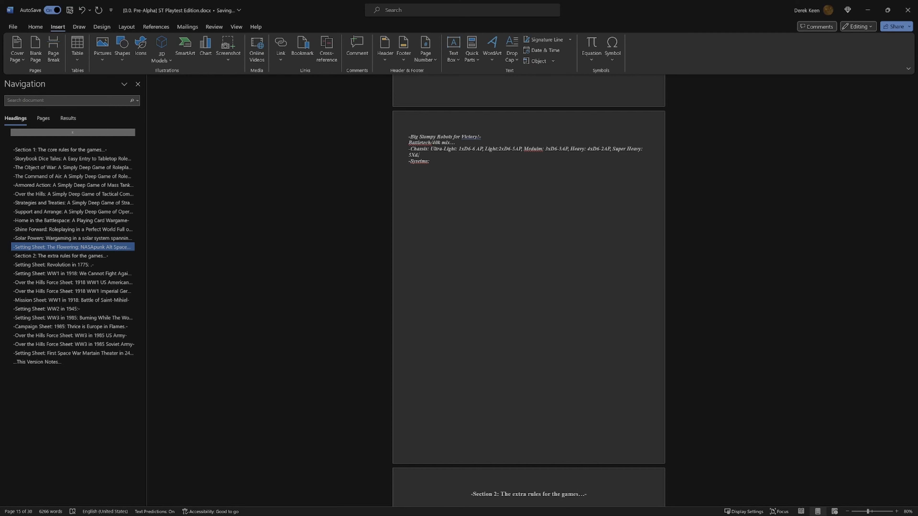
key(BackSpace)
text(X)
key(BackSpace)
text(xD)
text(6-1)
Step: Insert "The weight class of your mech" after the Chassis label, ahead of the Ultra-Light entry
text(The weig)
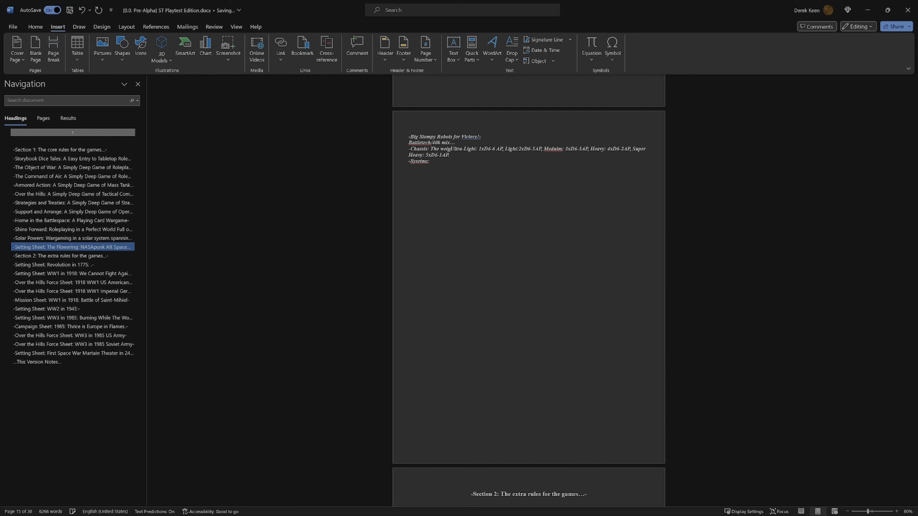
text(ht class)
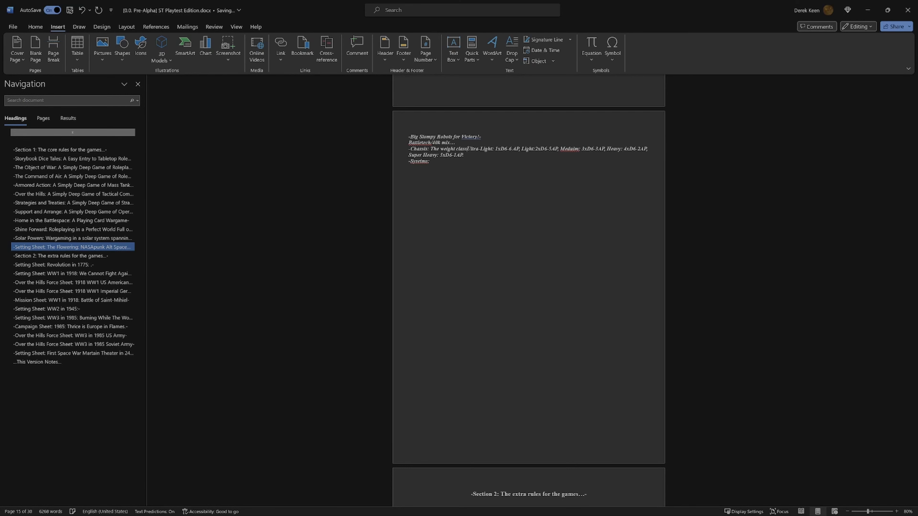
text( of your )
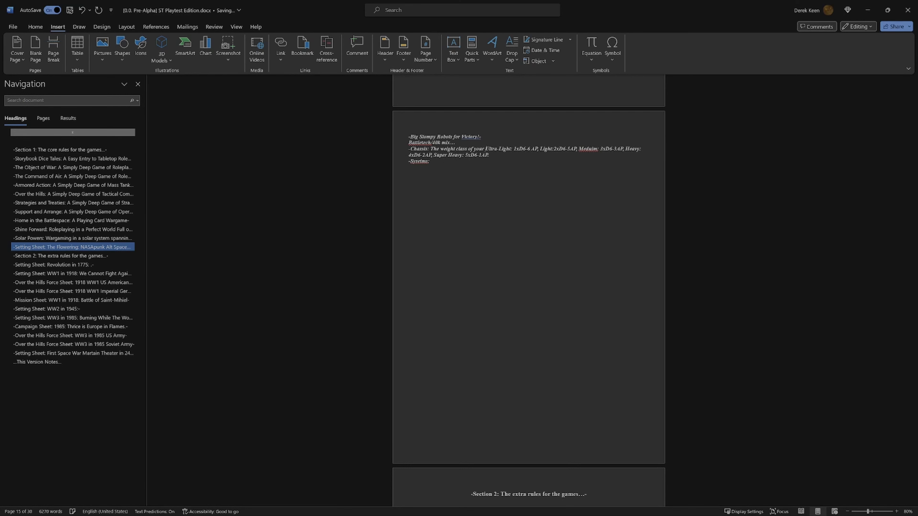
text(mech)
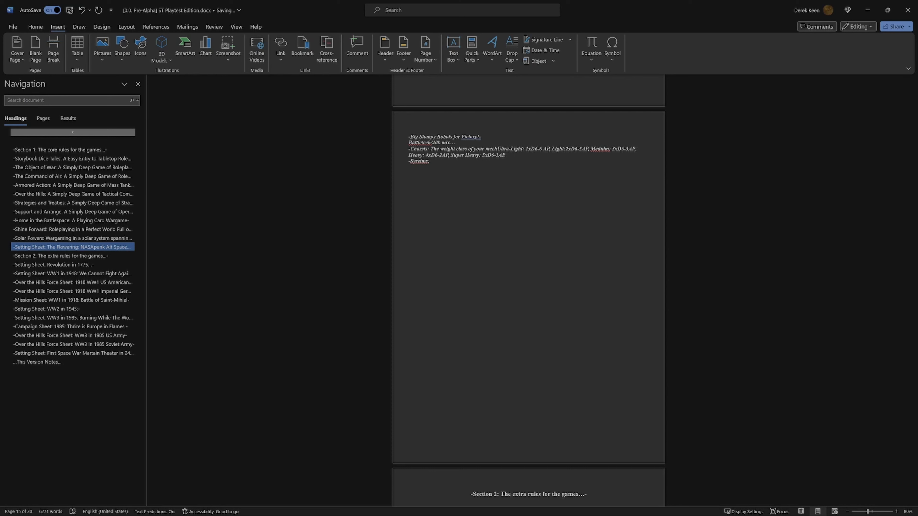
text( where )
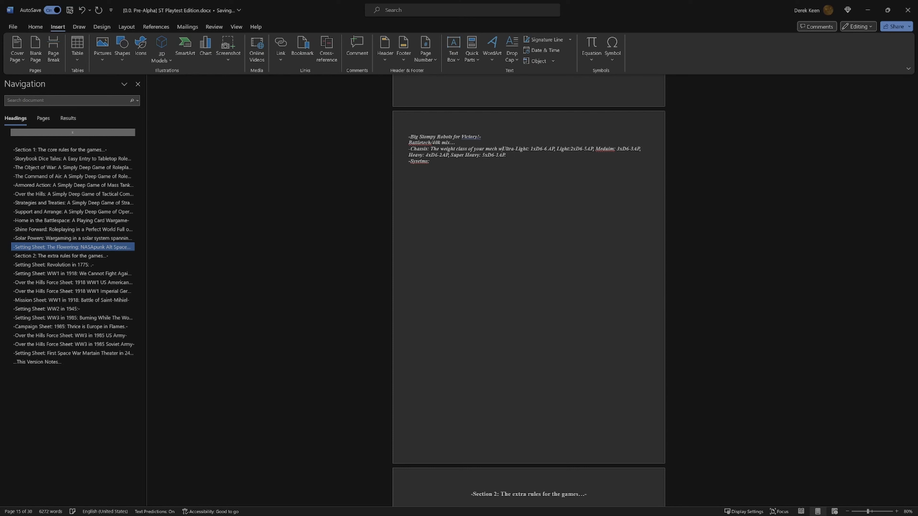
text(you)
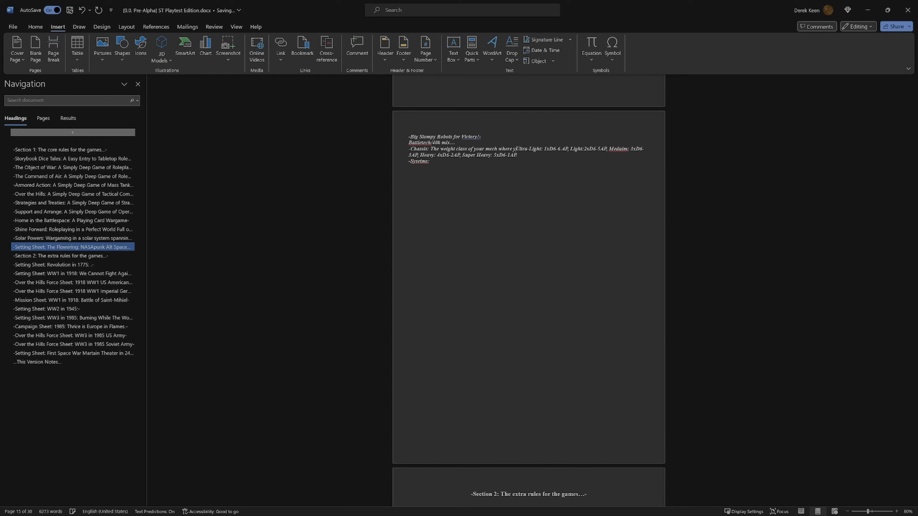
text( D6)
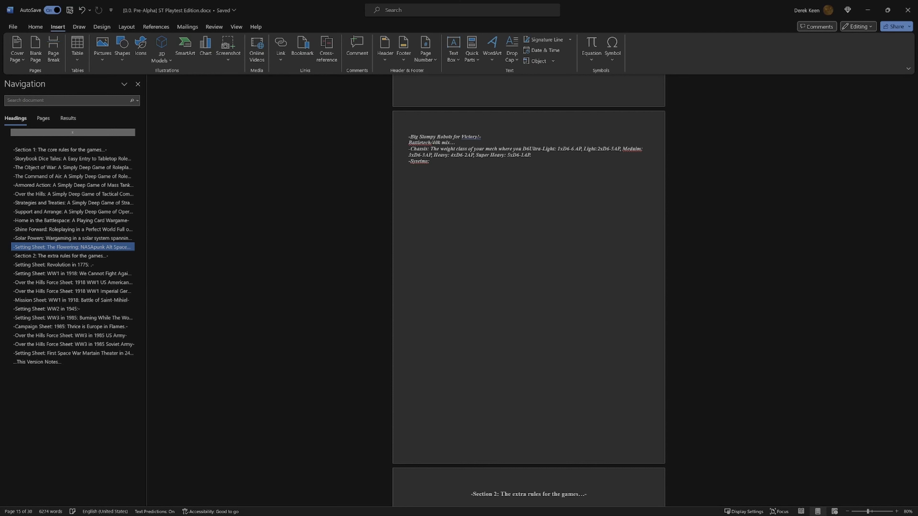
text( is h)
text(ow many d)
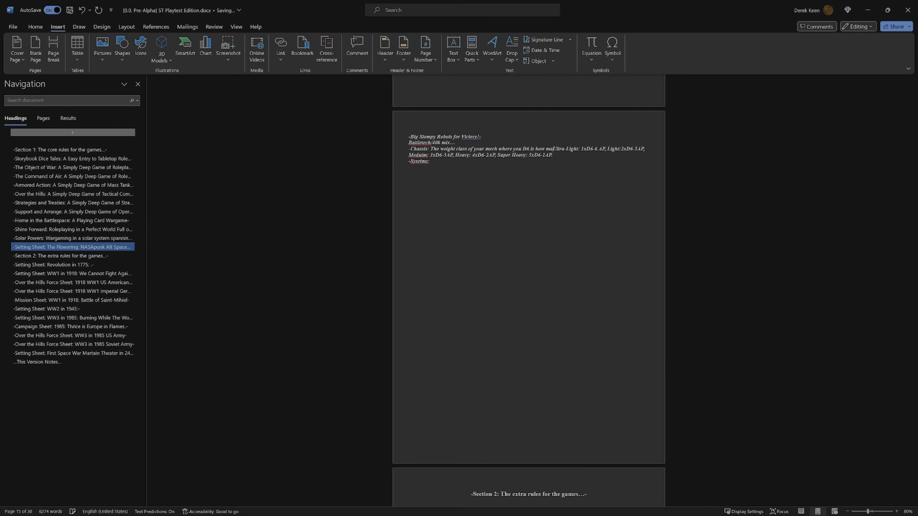
text(ice you roll)
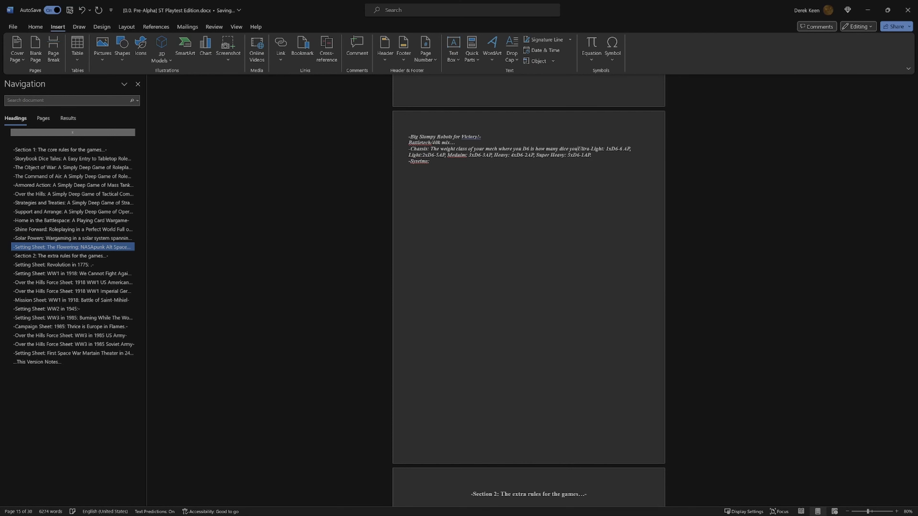
text( to attack an)
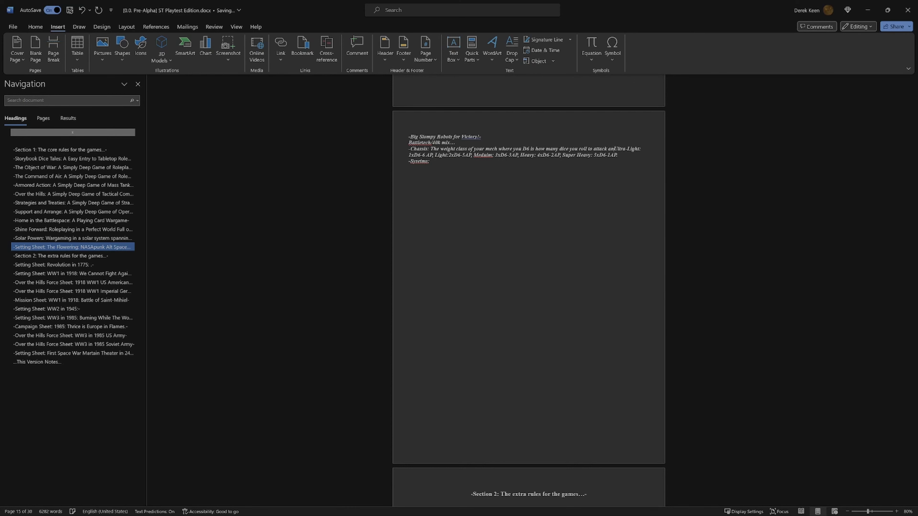
text(d AP)
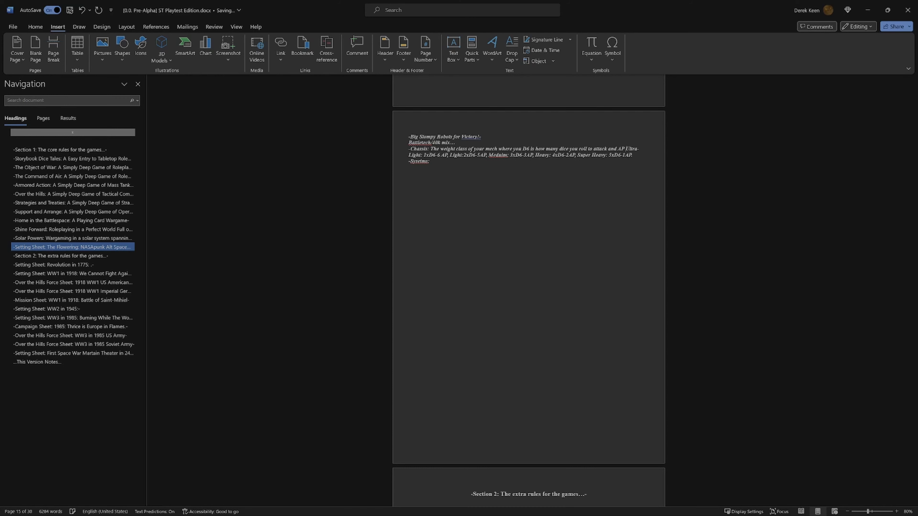
text( is how )
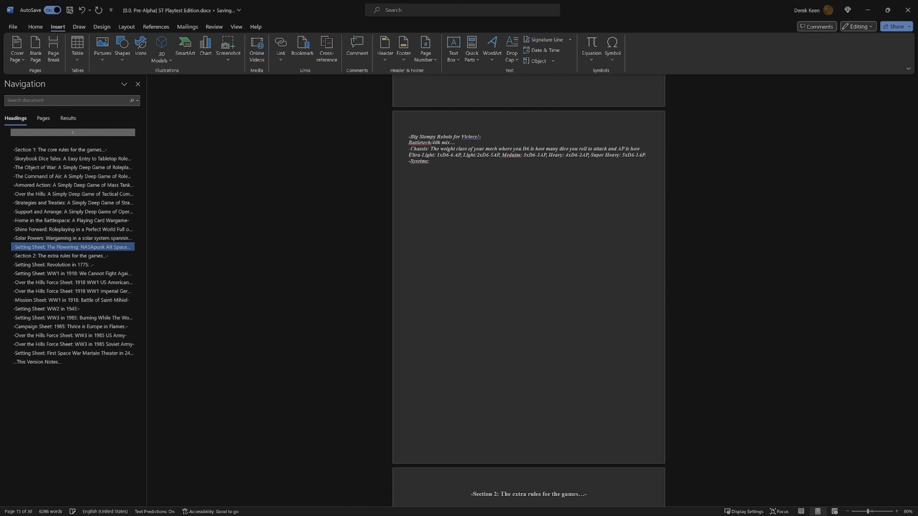
text(far you m)
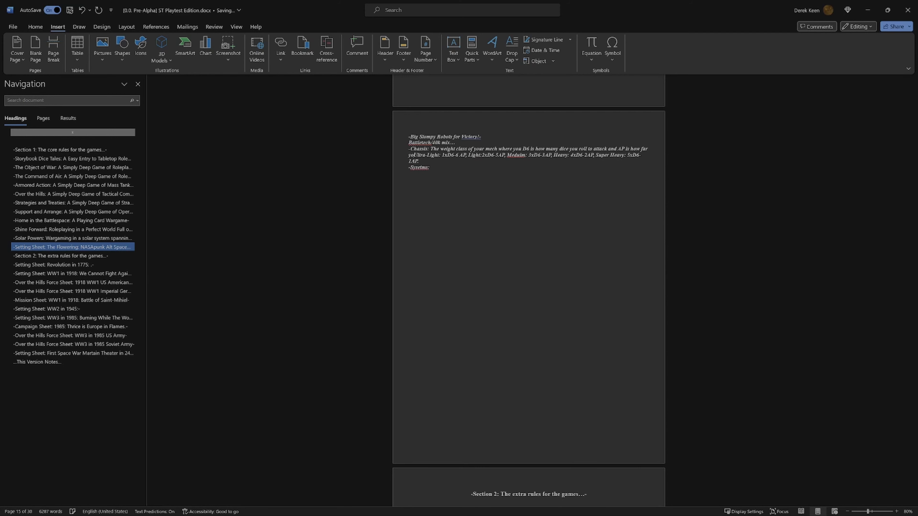
text(ove and)
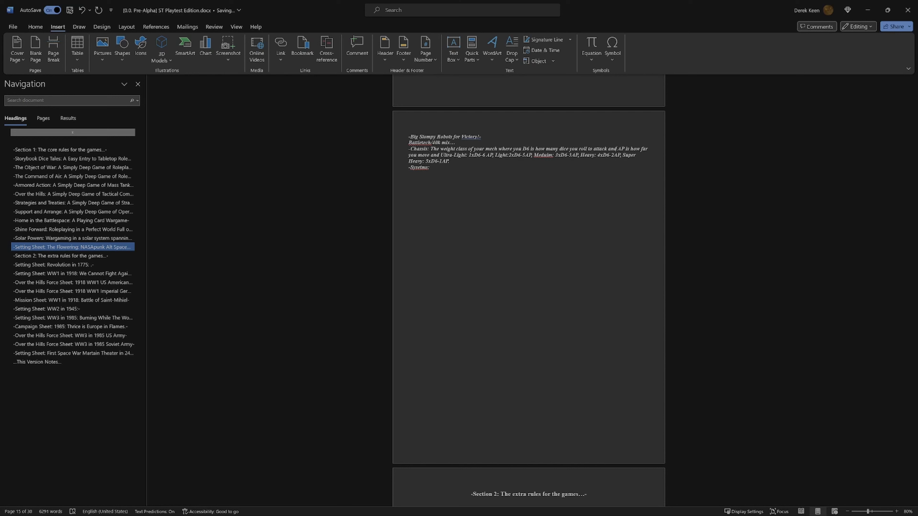
Step: Insert "defe3nd and" before "AP is how far" and end the Chassis description with "is how much health you have.."
text(defe3nd)
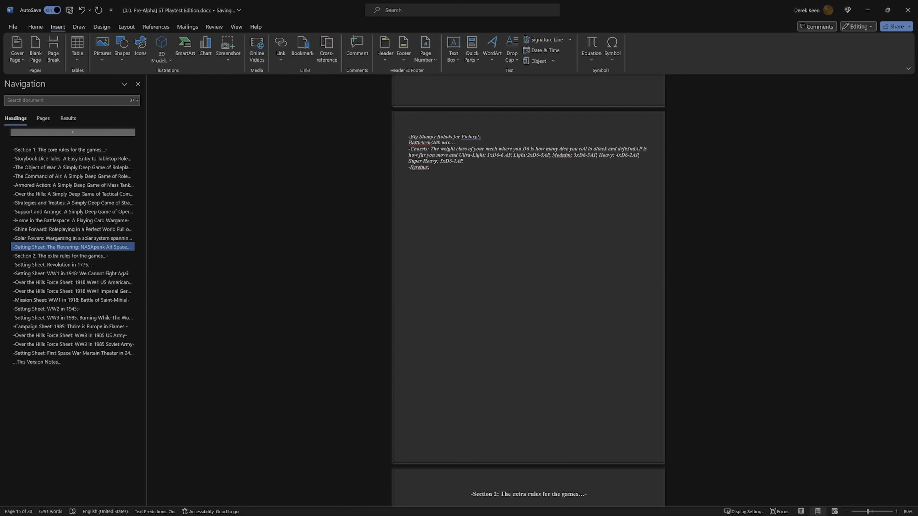
text( and)
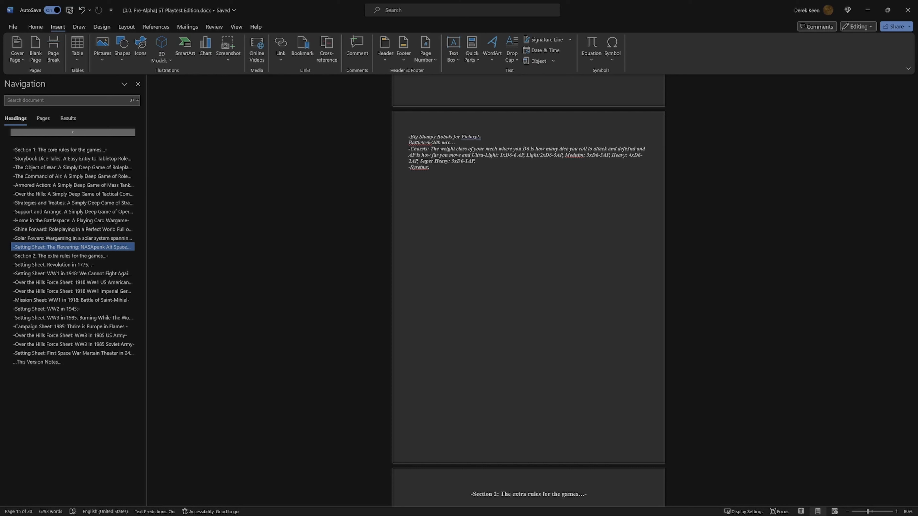
text(is how m)
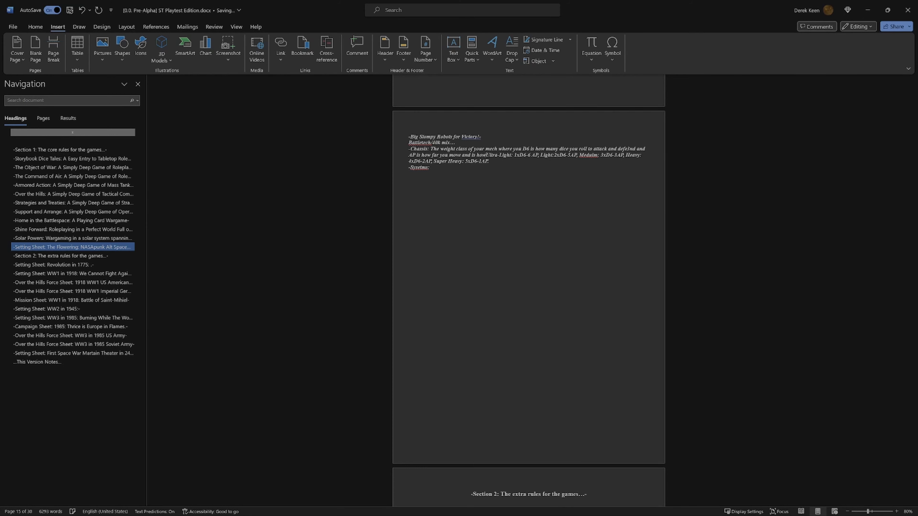
text(uch heal)
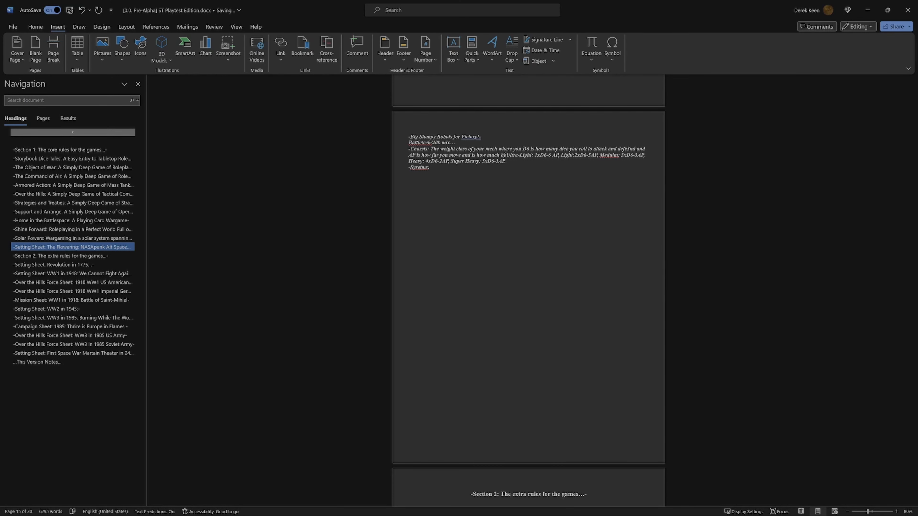
text(th you have)
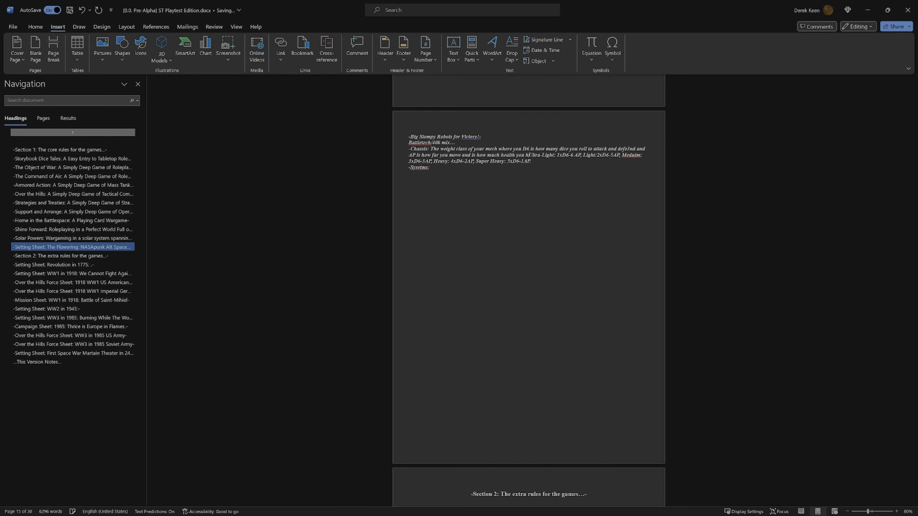
text(..)
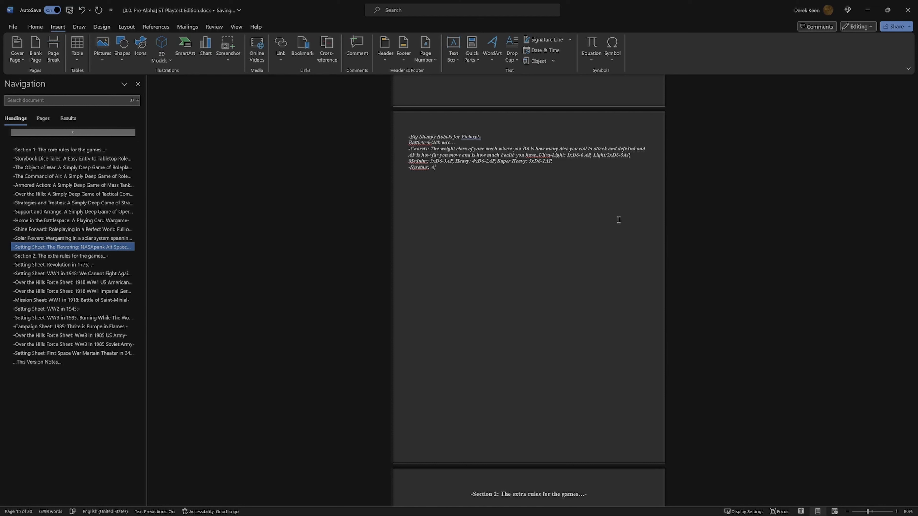
Step: Describe the systems line as "Are your role and gear class", leaving out any mention of weapons
text(re speic)
key(BackSpace)
key(BackSpace)
key(BackSpace)
key(BackSpace)
key(BackSpace)
key(BackSpace)
key(BackSpace)
text(your )
text(clas)
text(role and )
text(weapons g)
text(eer)
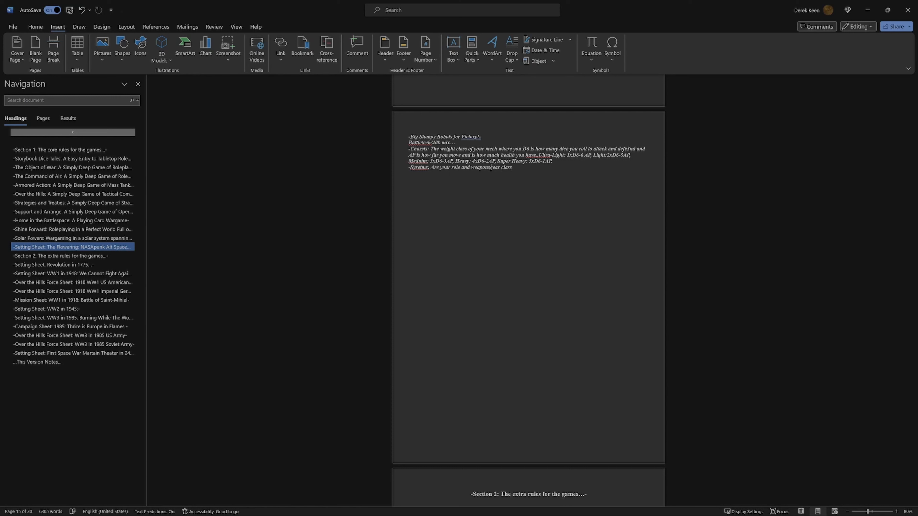
key(ctrl+z)
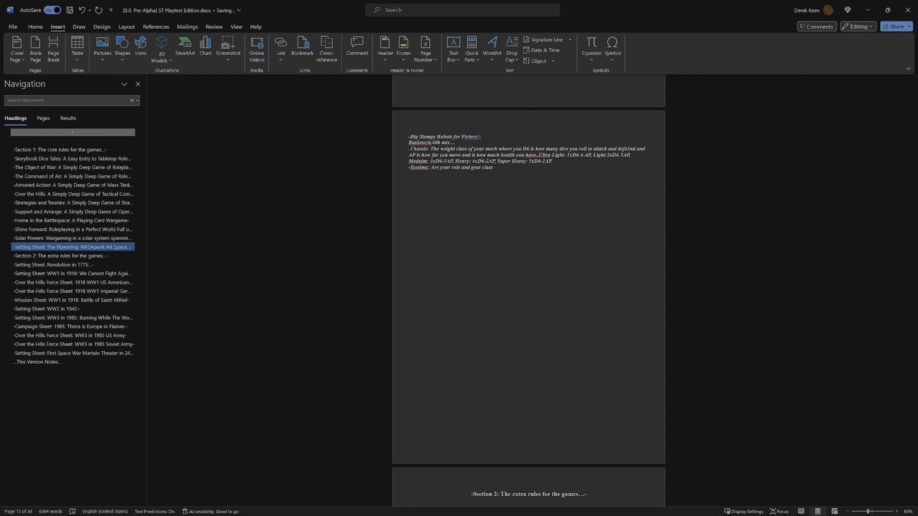
Step: Add an ellipsis after "gear class" and start the Recon role with "Recon: Roll dice to boost for AP"
text(...)
text(R)
text(dic)
text(e to boo)
click(519, 167)
key(BackSpace)
text(R)
text( for AP cou)
Step: Continue the Recon rule with "counter rolled by the nearest opposing mech"
text(nter rolled by the nearest)
text(opposing mech)
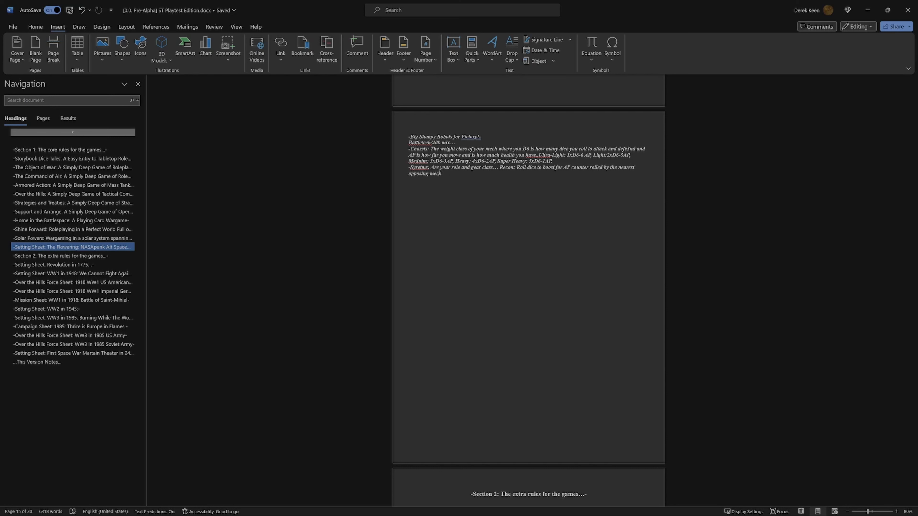
Step: Add "each success is 1AP" to the Recon rule and start the next role with "Assault: spend AP"
text(each success)
text(is 1AP. Assau)
text(lt: spend AP)
Step: Insert "which you can share with your team" after "1AP" in the Recon rule
text(which)
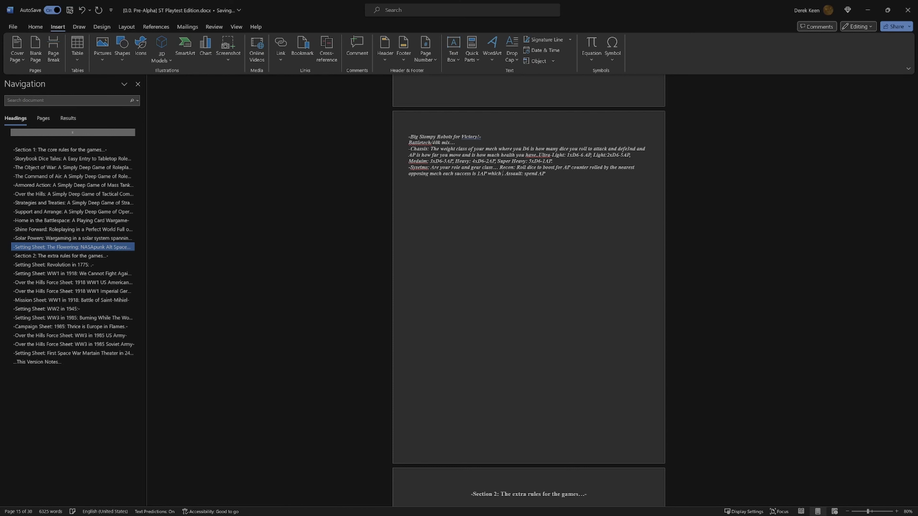
text( you can share with your team)
Step: Rewrite the Assault rule as "Spend 1AP to succeed a D6 roll and get 1 AP per KO."
key(BackSpace)
text(S)
text(1AP to succeed)
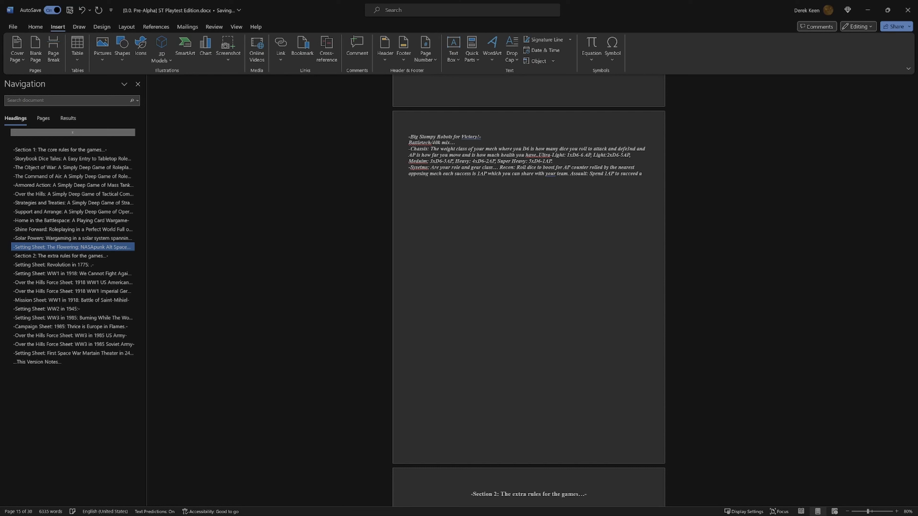
text(a D6)
text(roll and get)
text( 1 AP per)
text( KO. S)
Step: Add the Support role with the text "Support: Roll D6 to give your teammate"
text(upport:)
click(472, 180)
text(Roll D6 to give y)
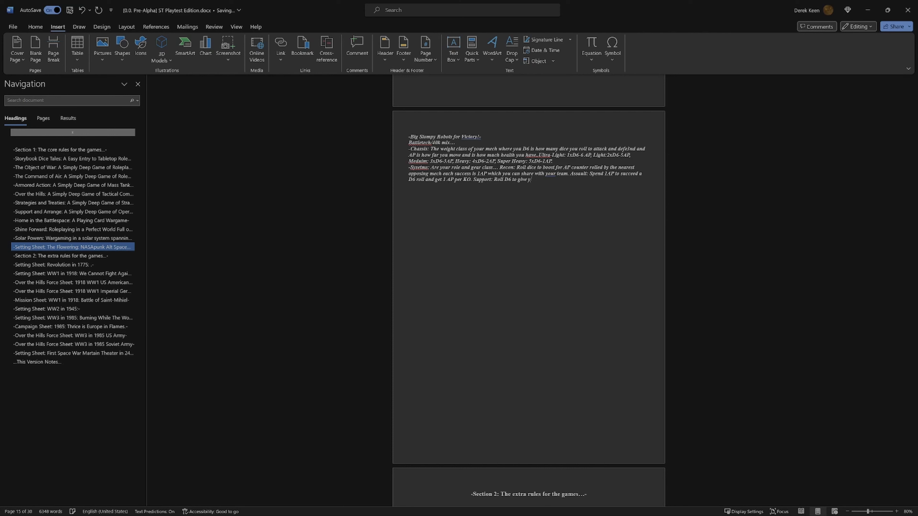
text(eammate)
Step: Retype the opening of the Support rule as "Rol D6"
key(BackSpace)
key(BackSpace)
key(BackSpace)
key(BackSpace)
key(BackSpace)
key(BackSpace)
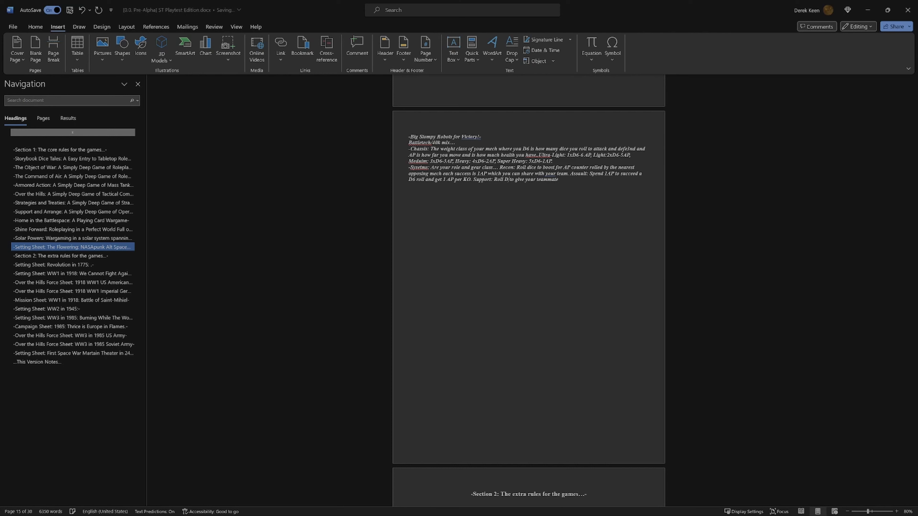
text(ol D^)
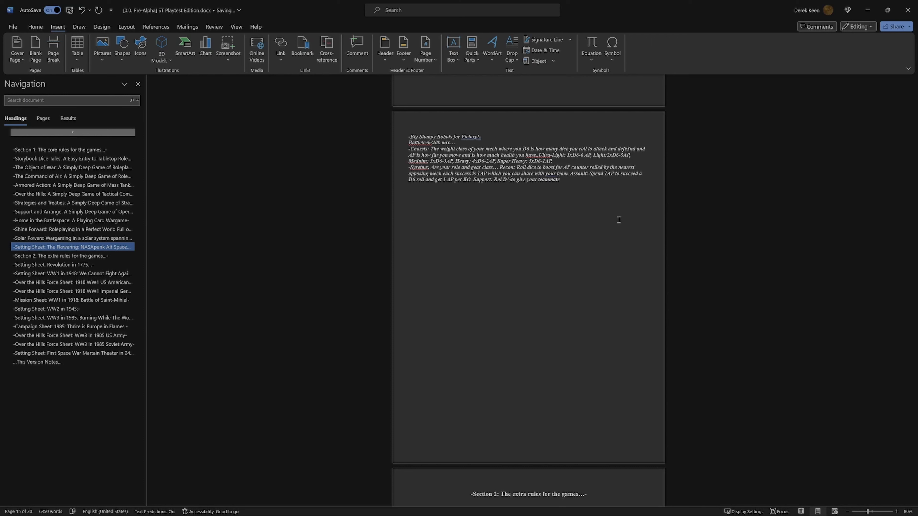
key(BackSpace)
text(6)
text( hit on )
text(3+)
key(BackSpace)
key(BackSpace)
key(BackSpace)
key(BackSpace)
key(BackSpace)
key(BackSpace)
key(BackSpace)
key(BackSpace)
key(BackSpace)
Step: Insert "against your oponeante" after "D6" in the Support rule and end the rule with "an AP."
text(against your oponeante)
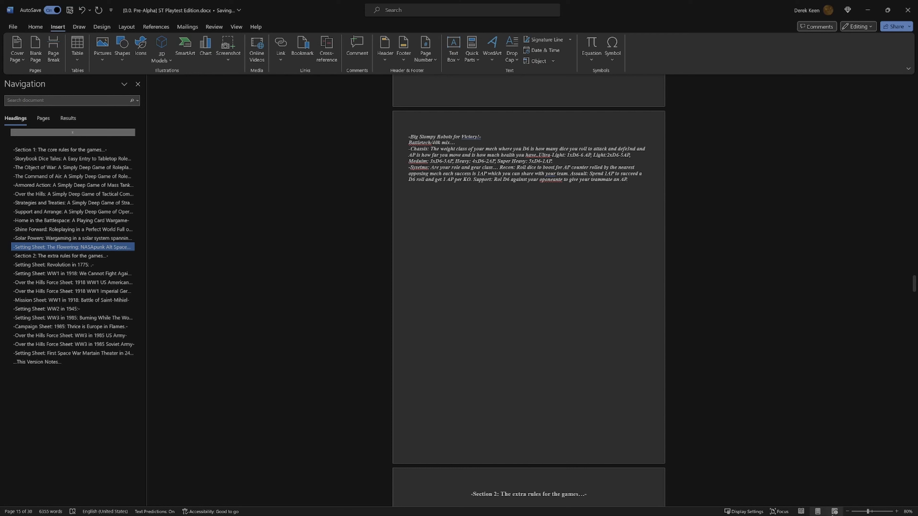
Step: Correct the misspelled systems label to "Systems" and the misspelled class name to "Medium" using the suggested spellings
mouse_move(834, 515)
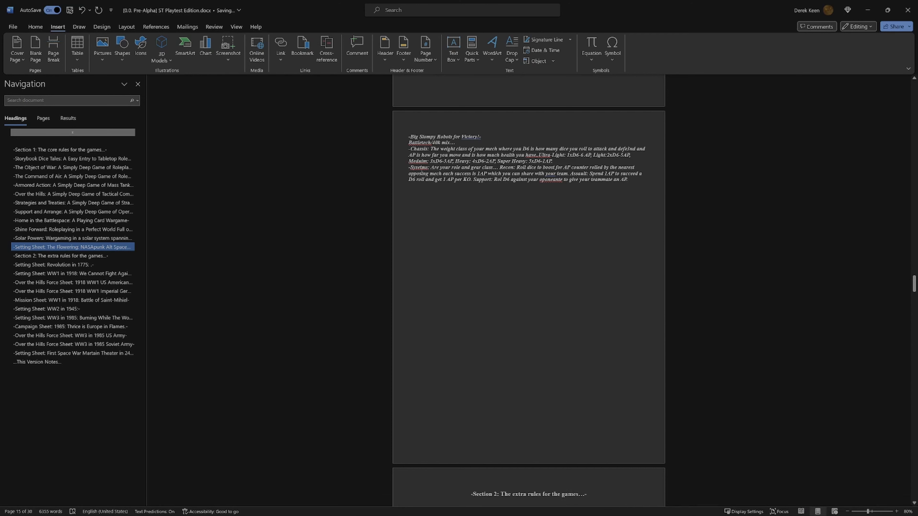
right_click(419, 168)
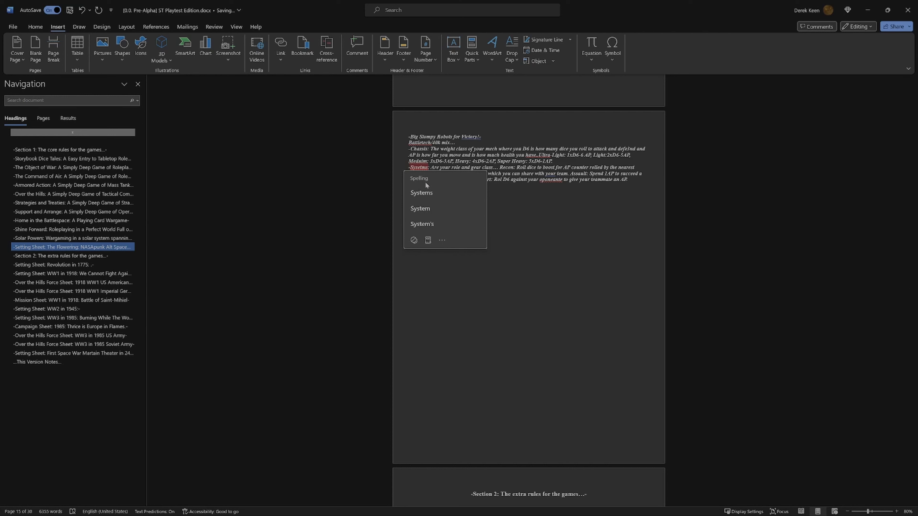
click(433, 192)
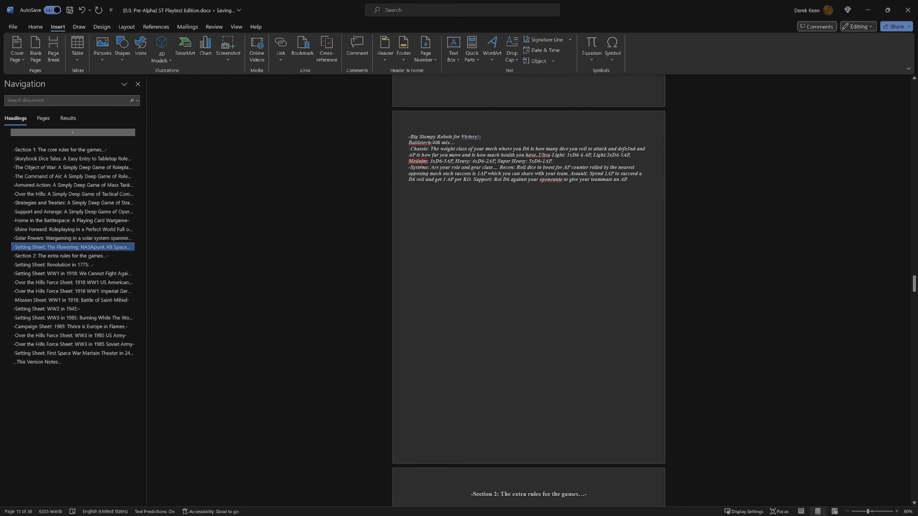
right_click(422, 161)
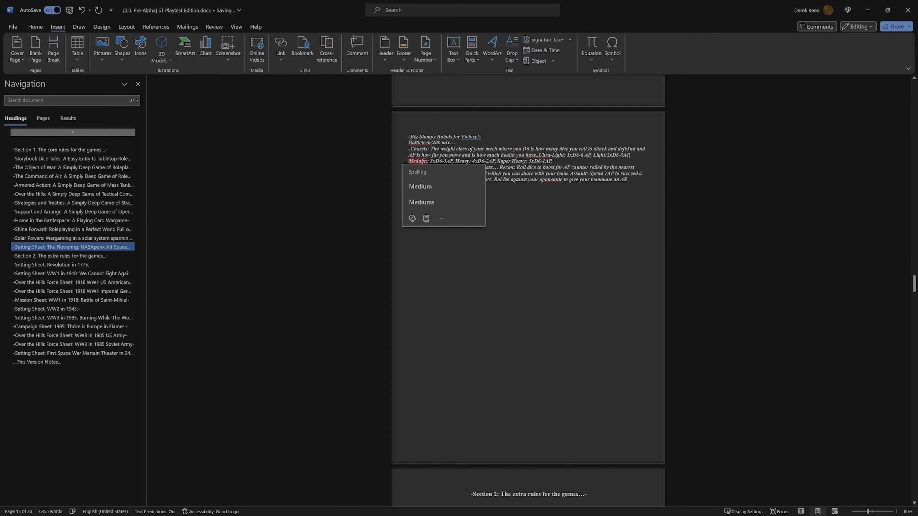
click(423, 185)
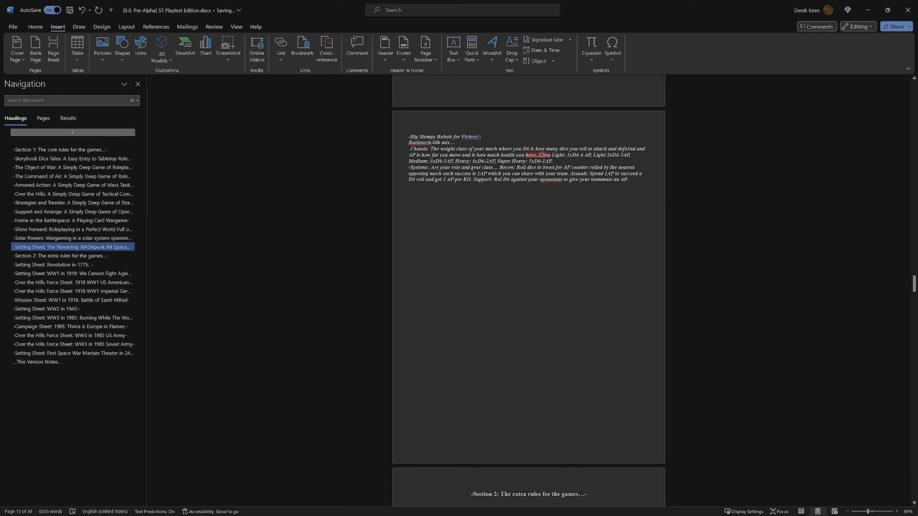
Step: Clean up the flagged "have..Ultra" text to read "have. Ultra" and correct the misspelling "oponeante" to "opponent"
right_click(539, 155)
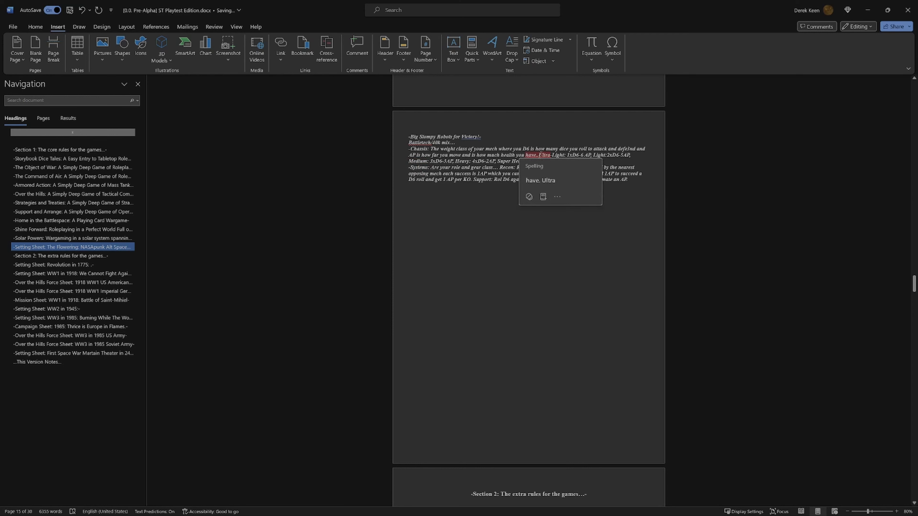
click(530, 196)
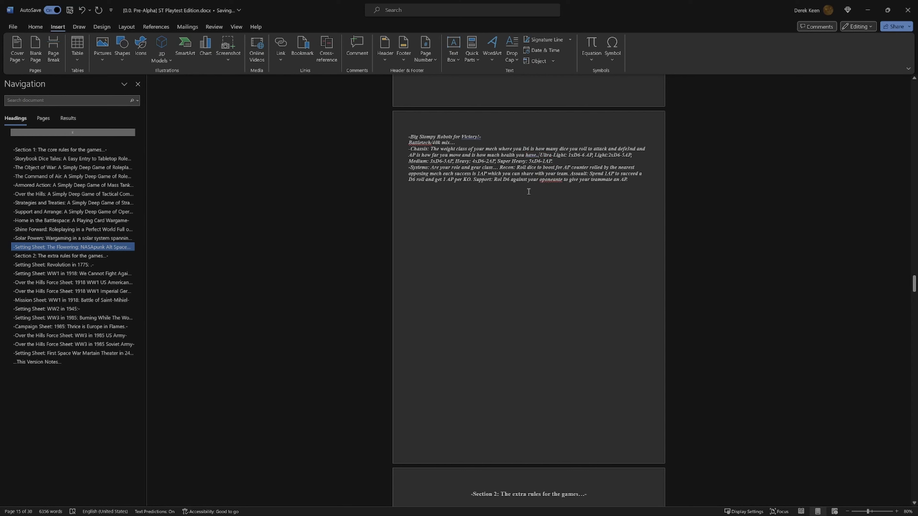
key(BackSpace)
key(BackSpace)
right_click(552, 182)
click(559, 206)
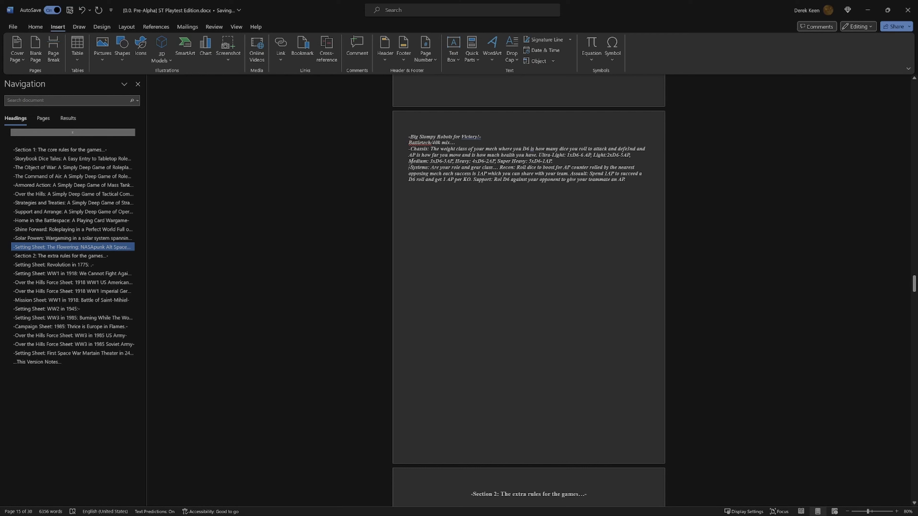
Step: Join the Systems paragraph onto the end of the Chassis paragraph and delete the "Battletech/40k mix…" line under the title
key(BackSpace)
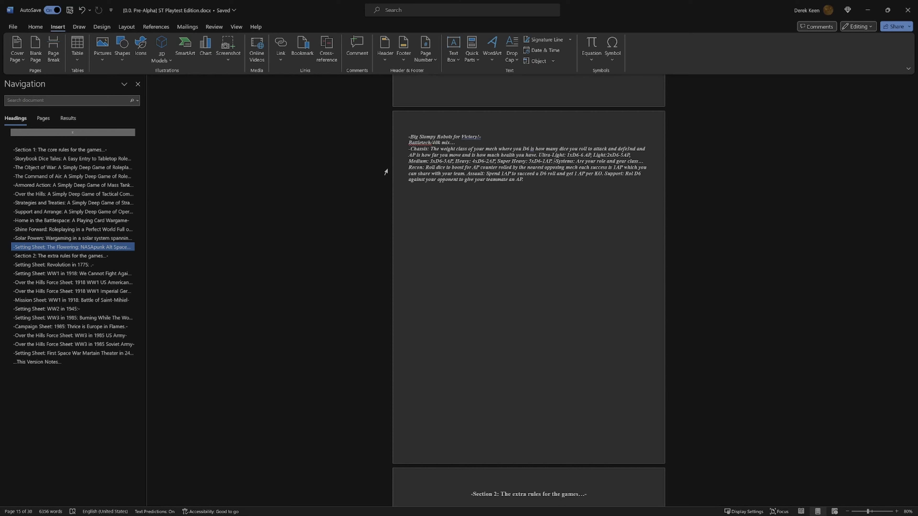
scroll(385, 172, up, 2)
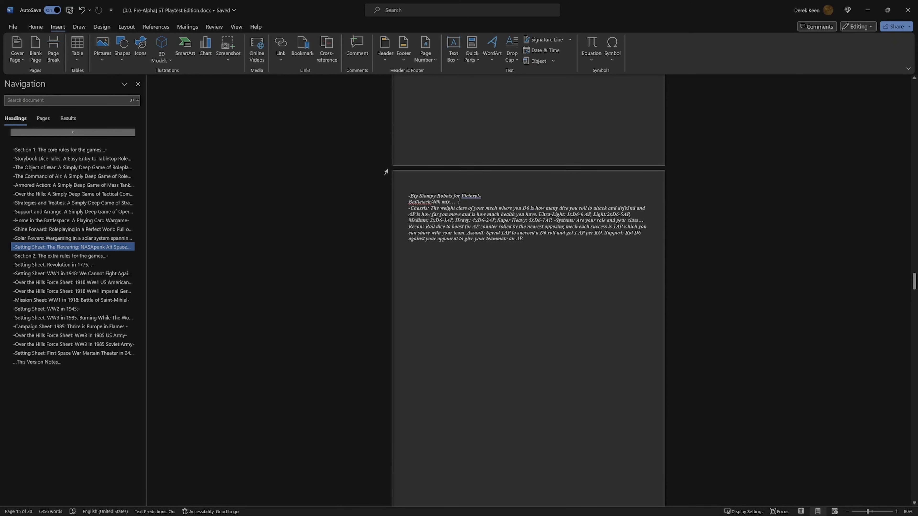
key(BackSpace)
key(BackSpace)
key(BackSpace)
key(BackSpace)
key(BackSpace)
key(BackSpace)
key(BackSpace)
key(BackSpace)
key(BackSpace)
key(BackSpace)
key(BackSpace)
key(BackSpace)
key(BackSpace)
key(BackSpace)
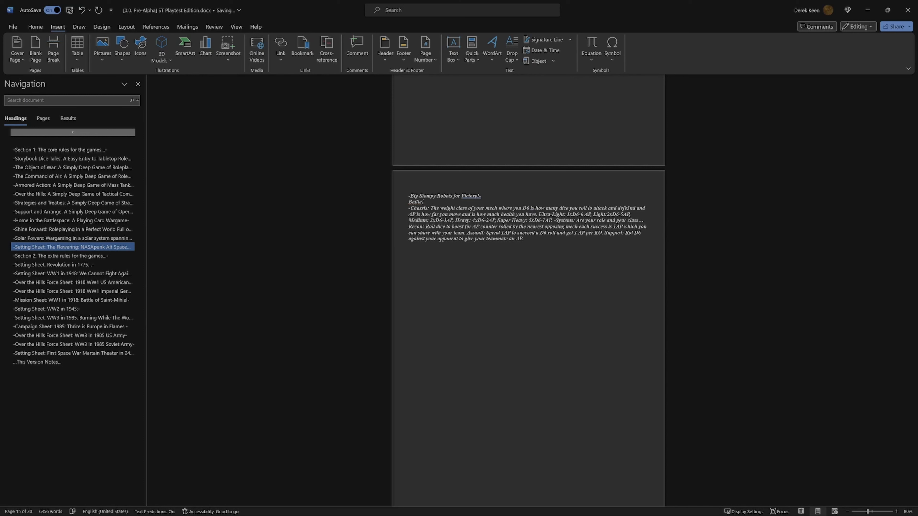
key(BackSpace)
key(BackSpace)
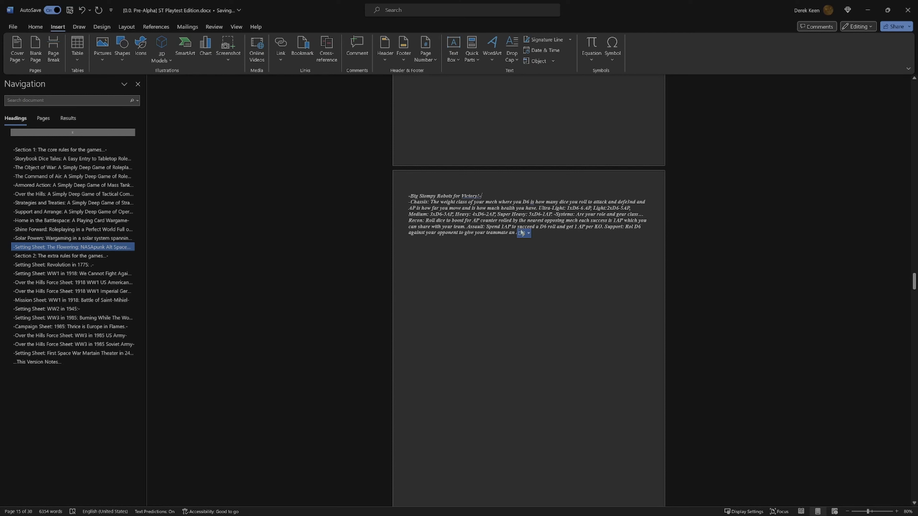
Step: Open Aseprite and move its window over to the second monitor
scroll(527, 236, down, 2)
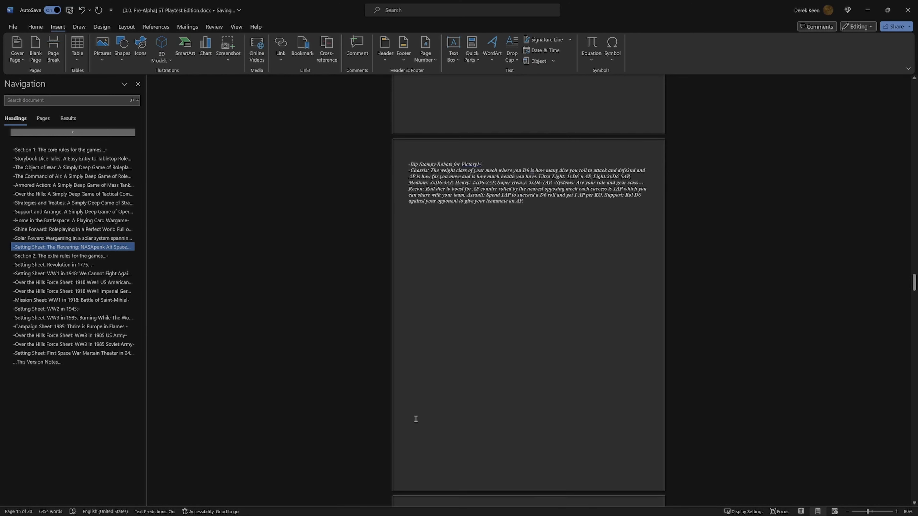
mouse_move(463, 513)
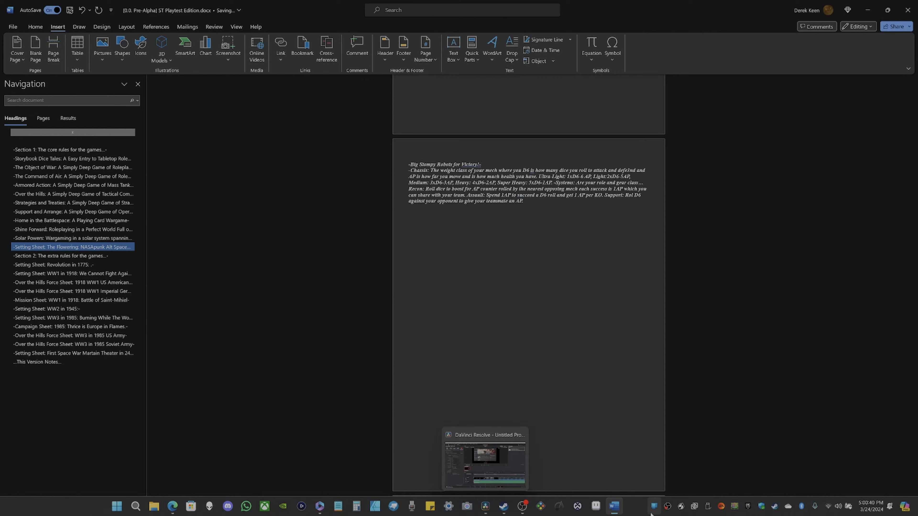
click(600, 510)
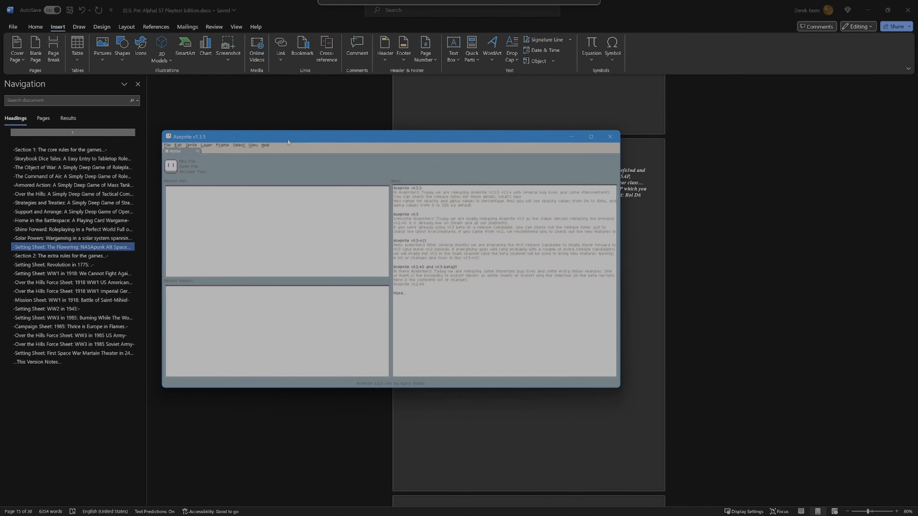
drag(577, 129, 917, 123)
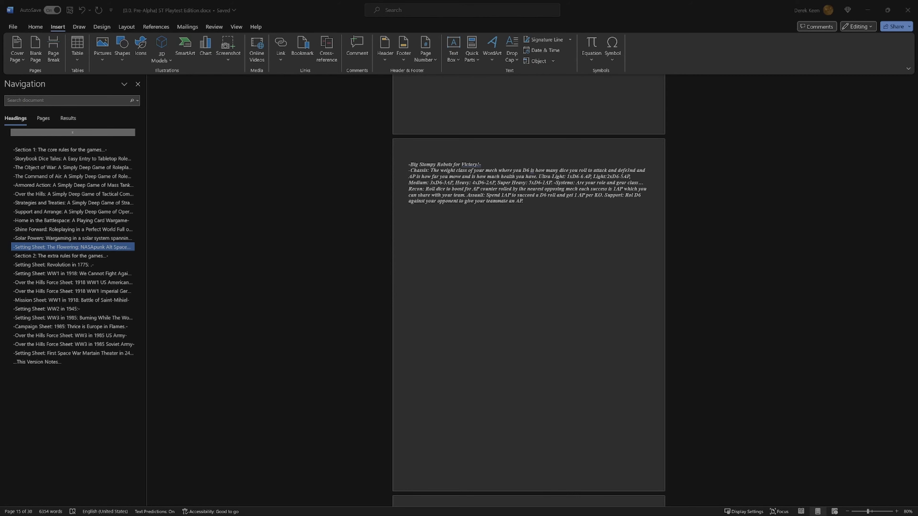
Step: Bring the Aseprite window with Sprite-0001 back to the main monitor, maximize it and close the palette presets list
drag(917, 32, 395, 76)
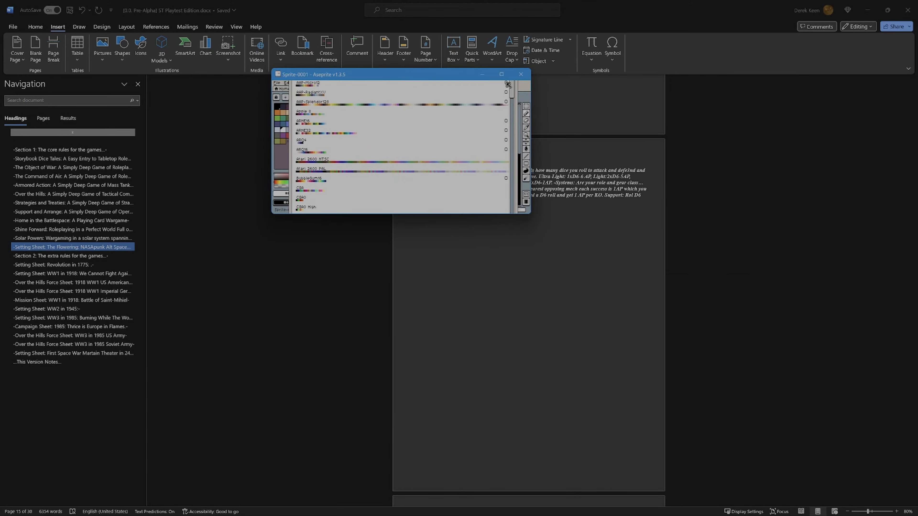
click(503, 77)
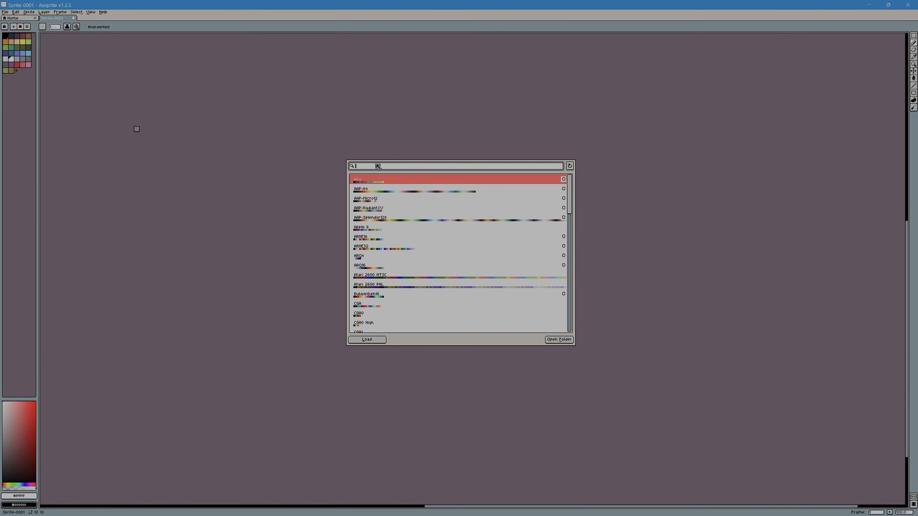
drag(435, 12, 917, 64)
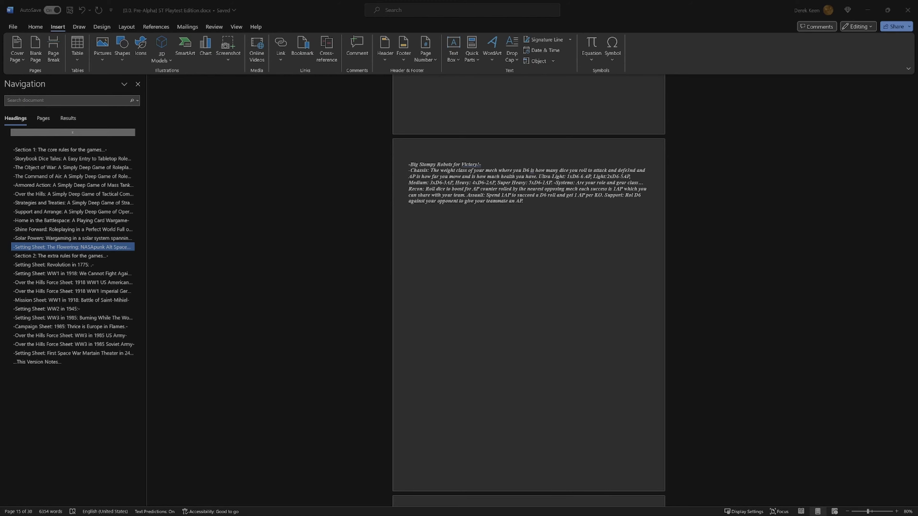
drag(917, 115, 427, 204)
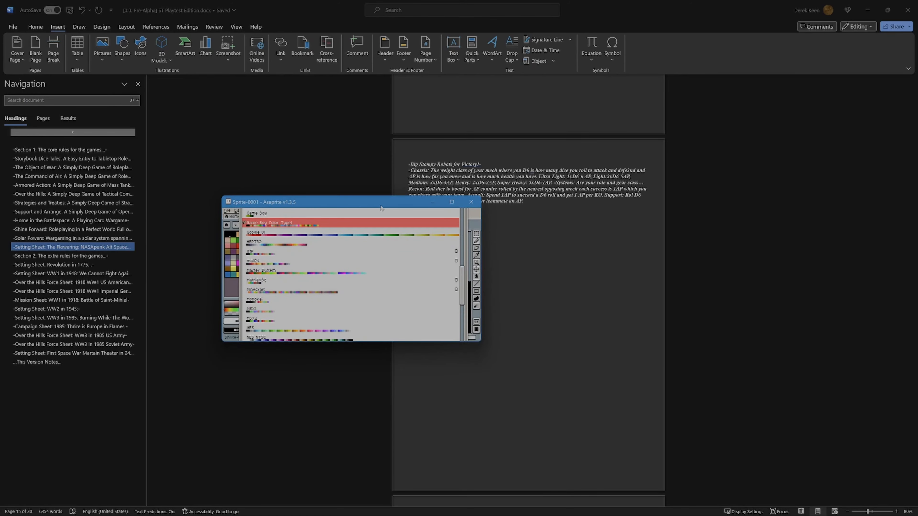
click(450, 202)
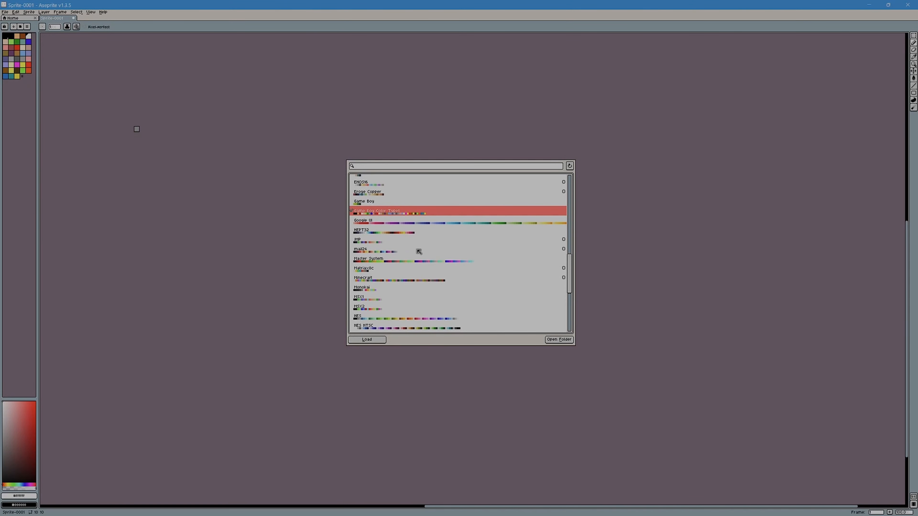
click(245, 193)
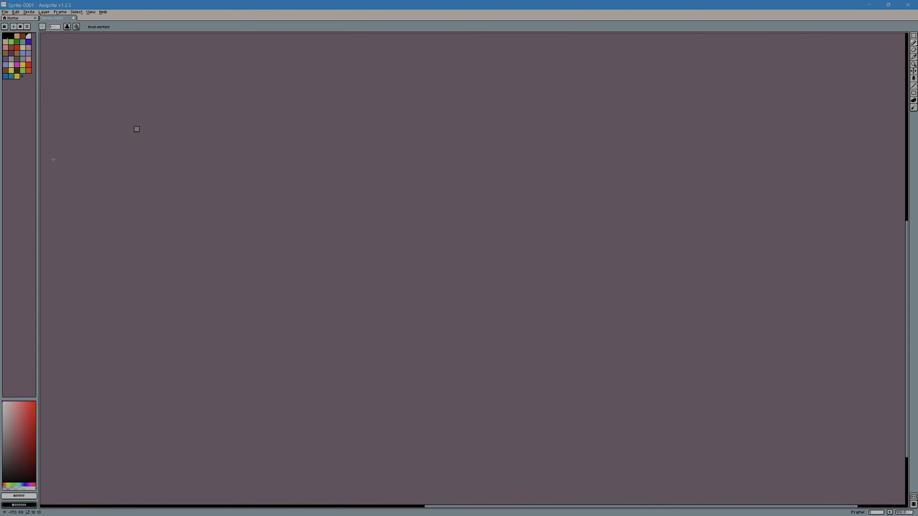
Step: Paint one light and one black test pixel in the canvas's upper-left corner and remove both with the Eraser tool
scroll(104, 125, up, 15)
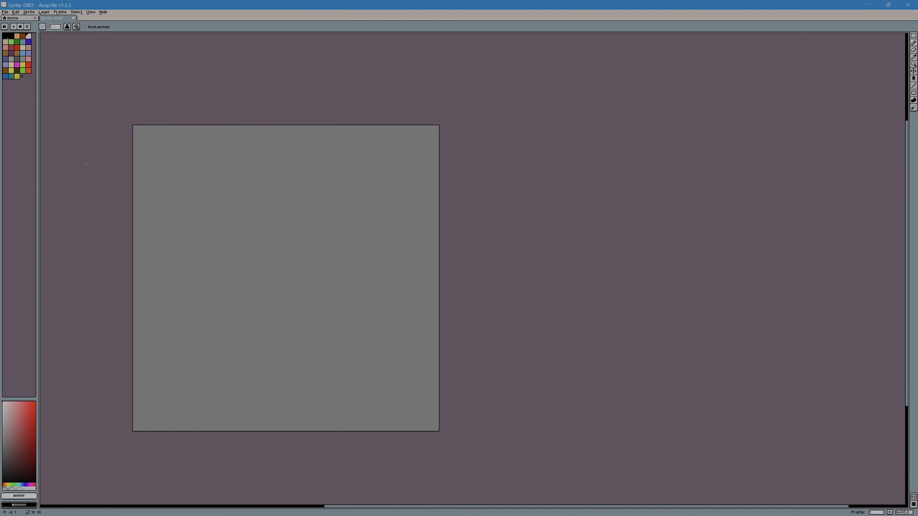
drag(145, 145, 143, 166)
right_click(141, 167)
drag(179, 233, 250, 187)
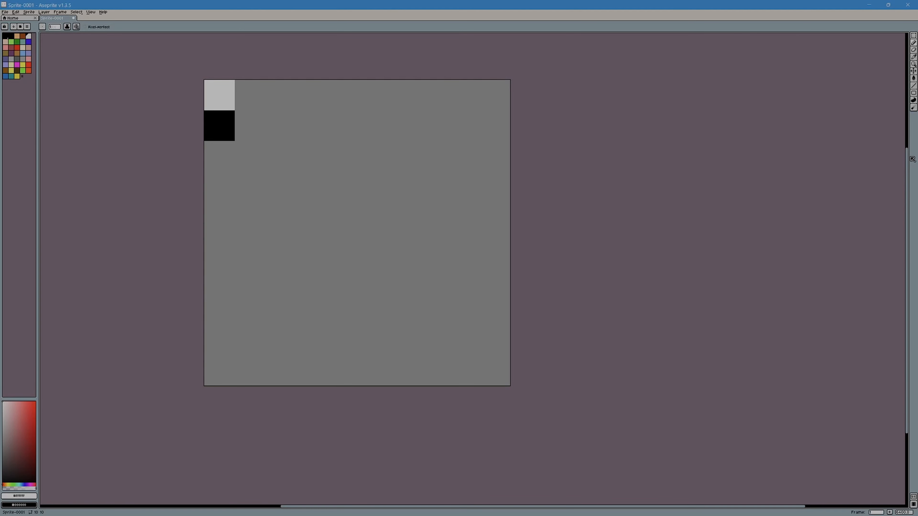
click(914, 50)
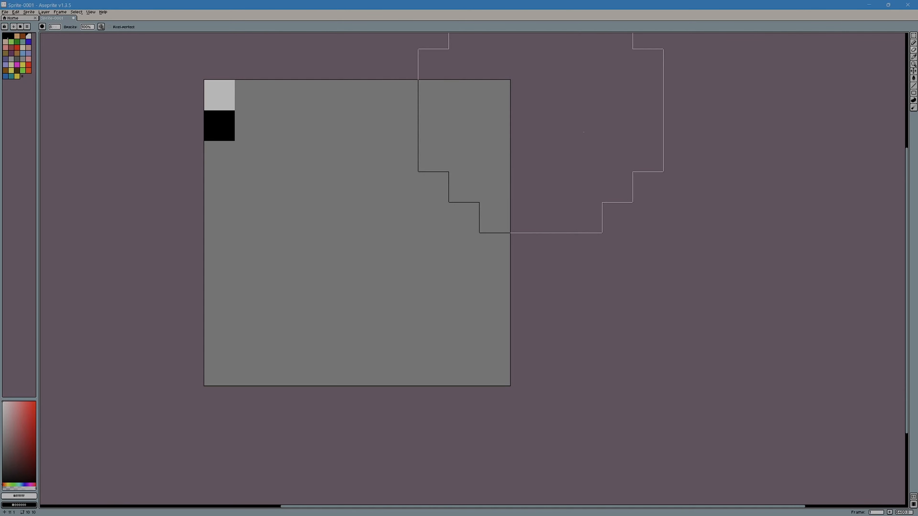
click(280, 129)
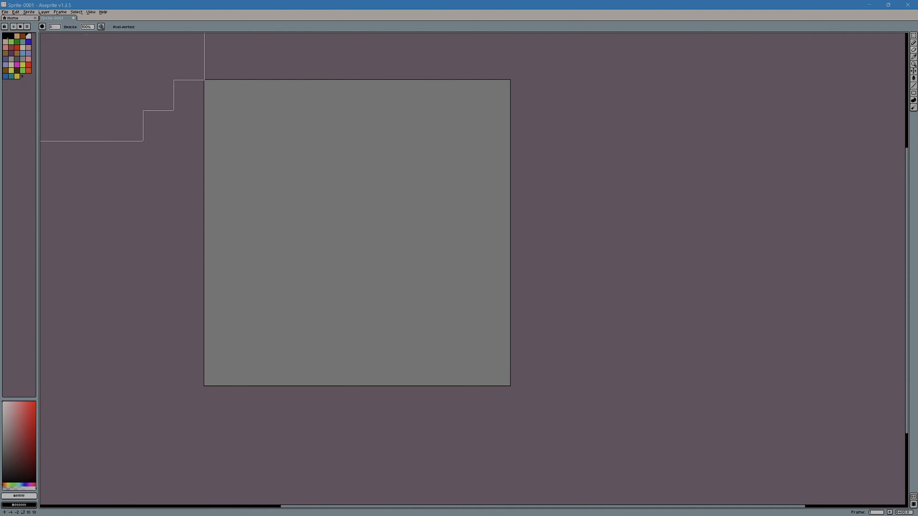
Step: Set the Eraser tool's opacity to 1%
click(87, 27)
text(1)
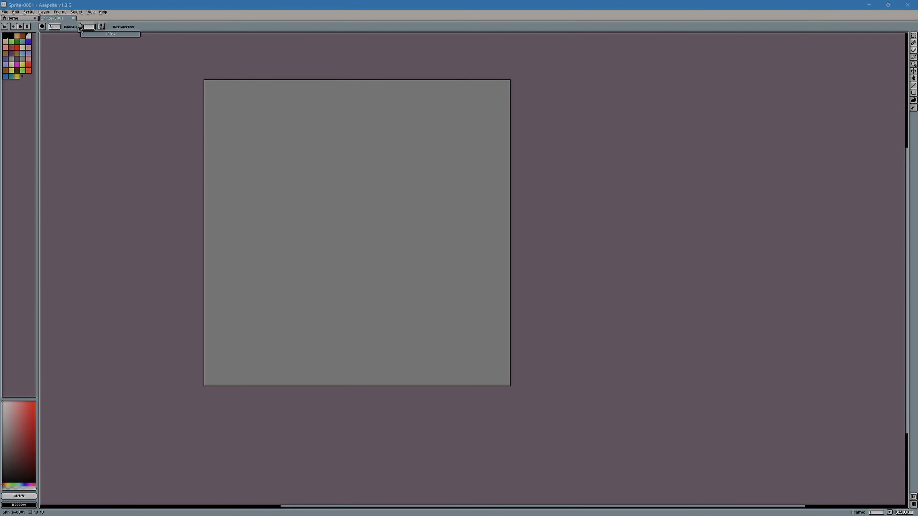
click(89, 58)
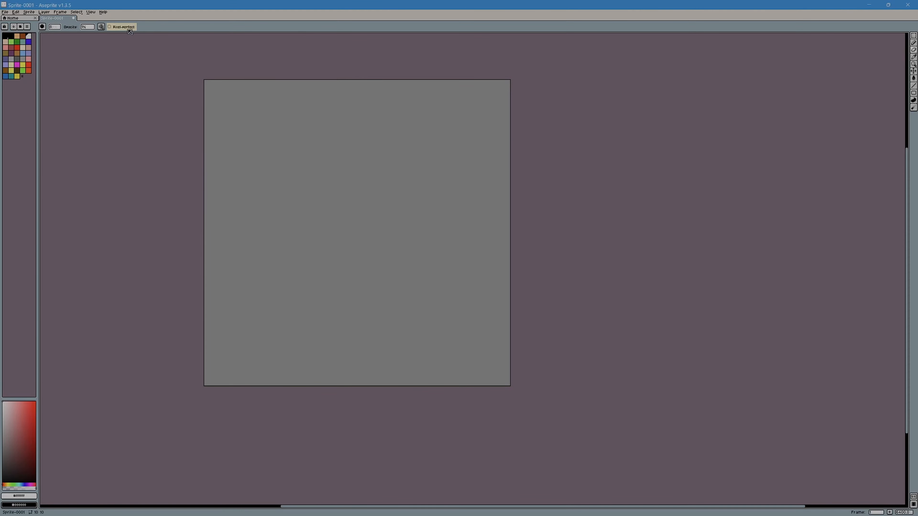
click(89, 28)
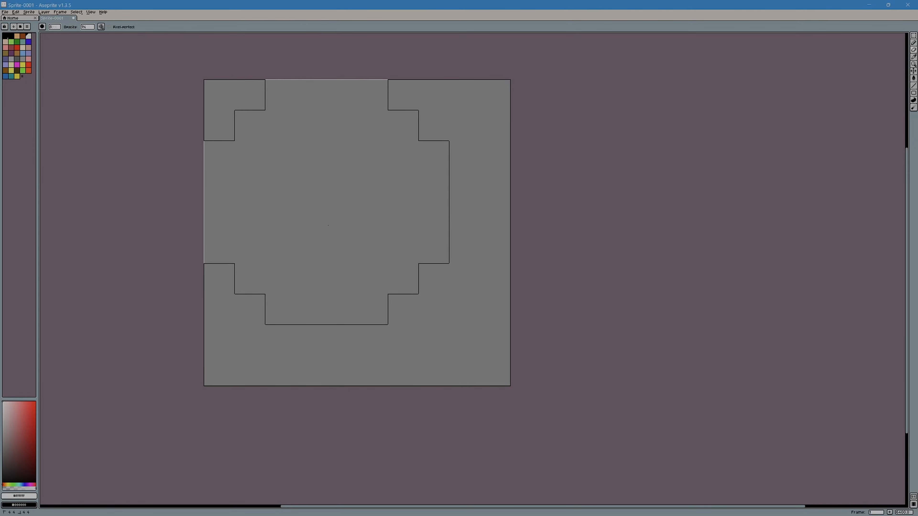
Step: Move the Aseprite window to the second monitor and back, and maximize it again on the main monitor
drag(384, 3, 917, 33)
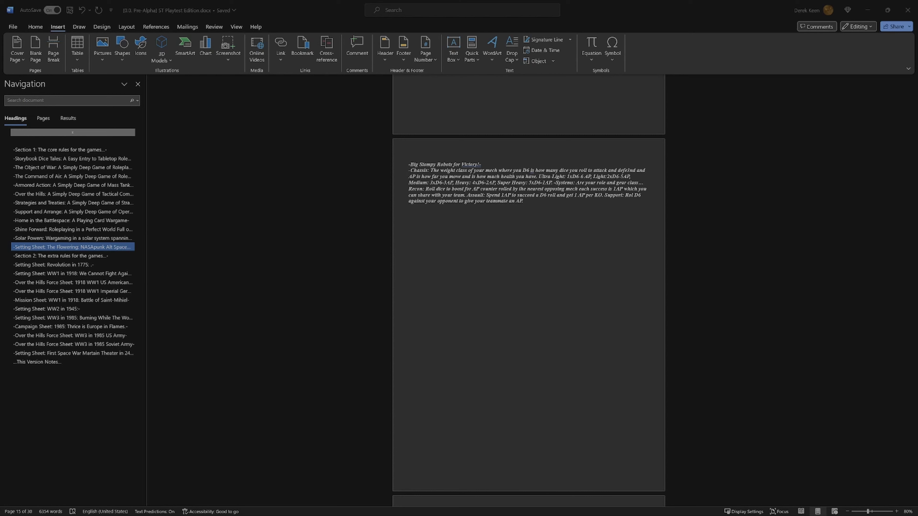
drag(917, 129, 264, 162)
click(309, 162)
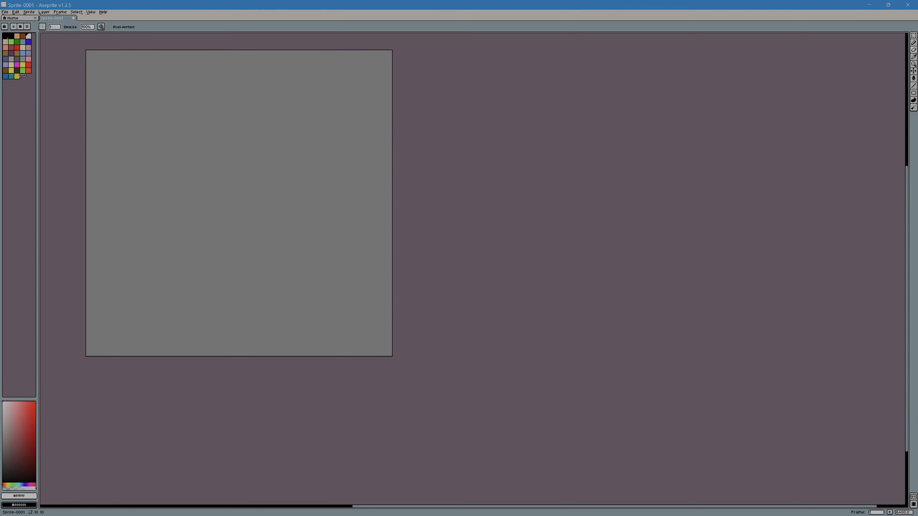
Step: Choose the blue swatch in the palette's last row as the foreground color and minimize the Aseprite window
click(5, 78)
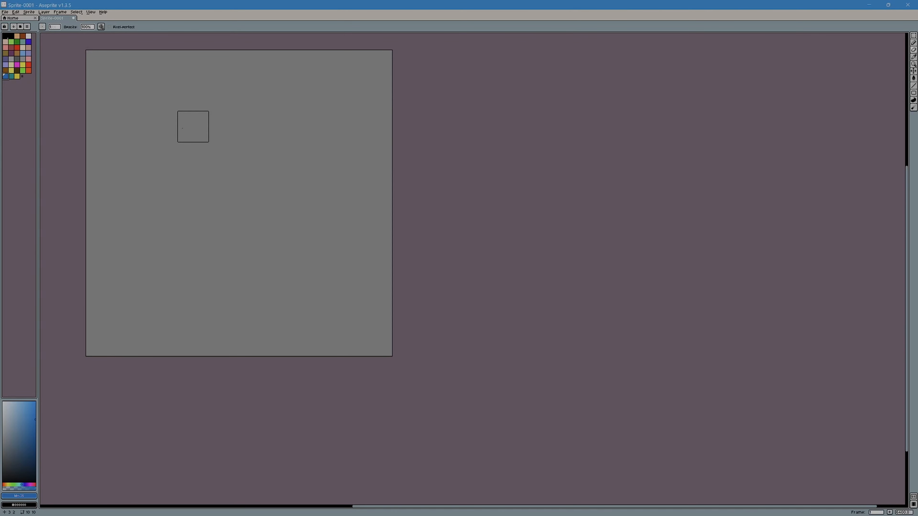
drag(162, 156, 235, 221)
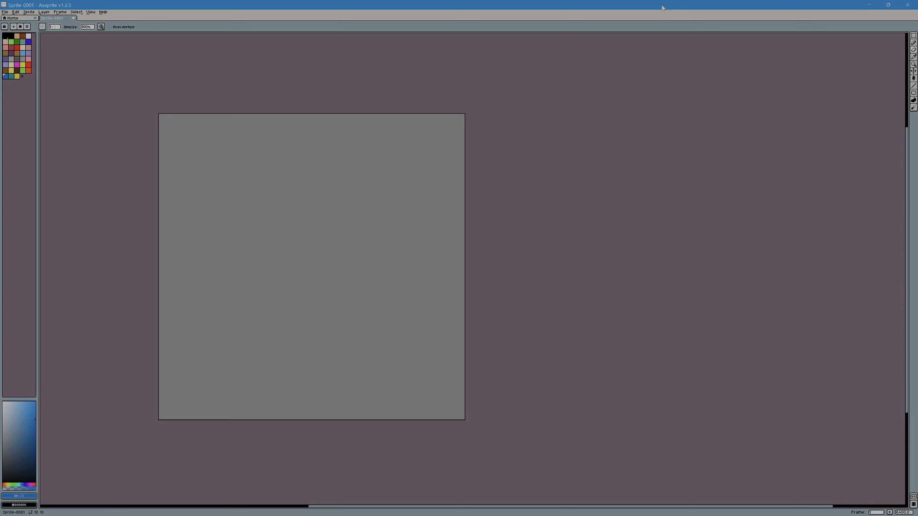
click(869, 5)
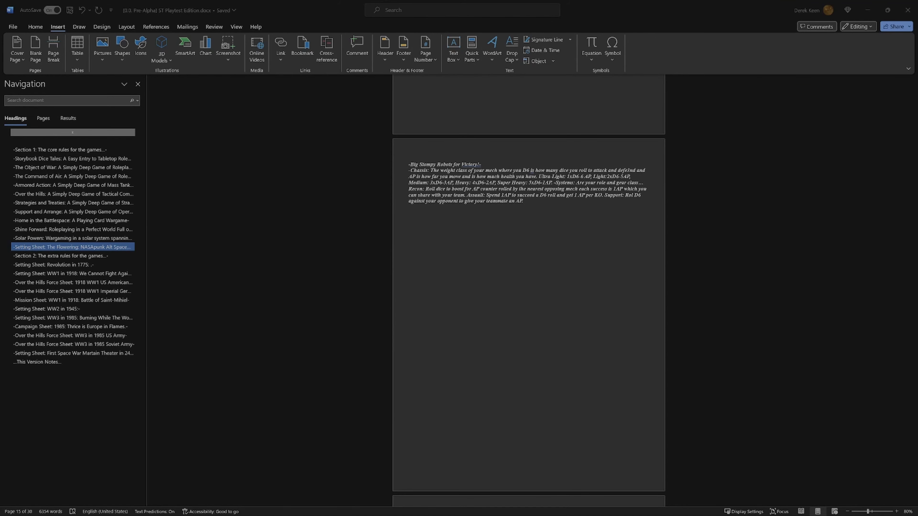
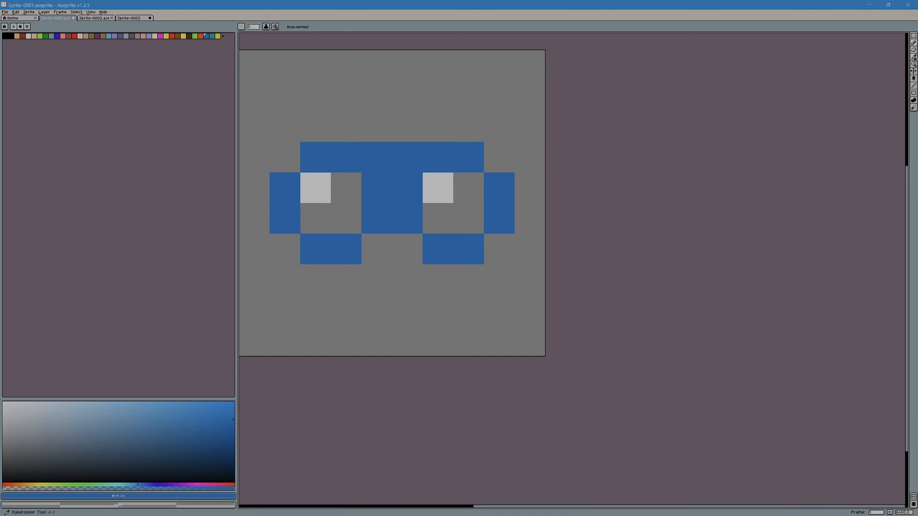
Step: Sample the light grey from an eye in Sprite-0001 and paint two windows, each 1 × 2 pixels, on the blue tower in Sprite-0003
click(914, 56)
click(447, 178)
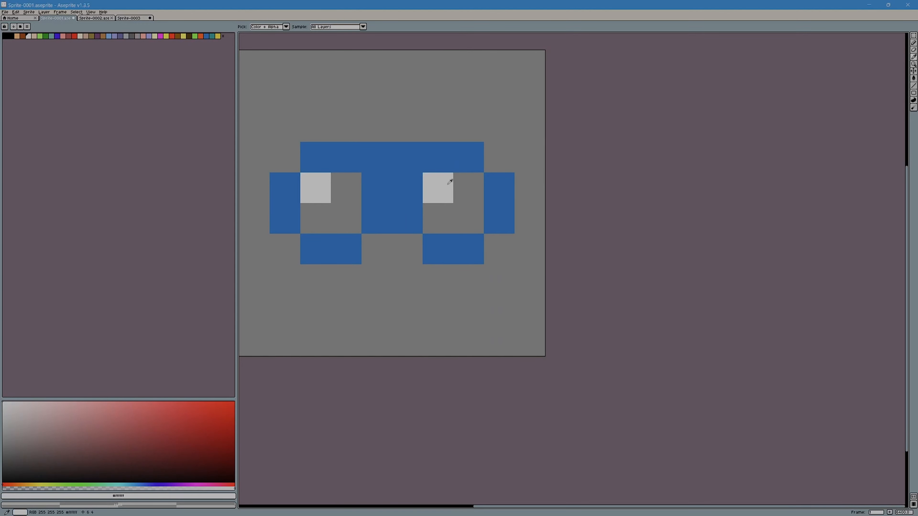
click(98, 19)
click(129, 18)
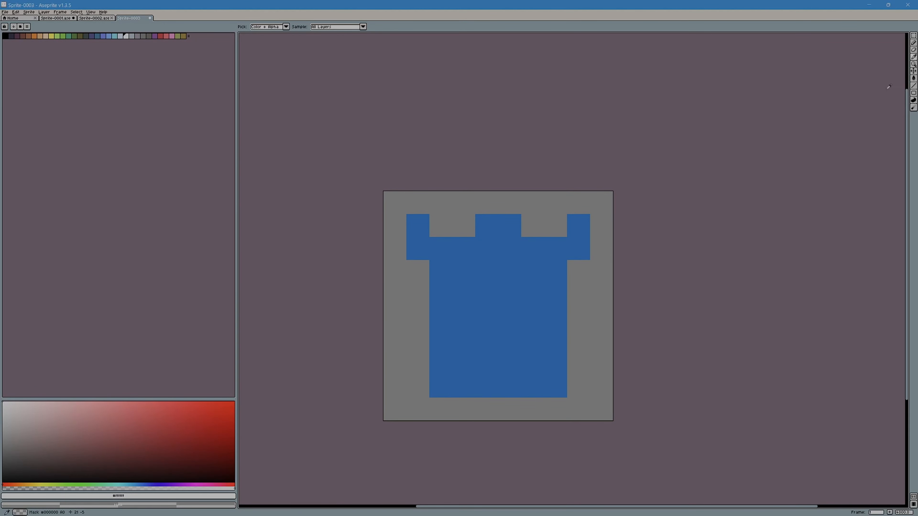
click(913, 42)
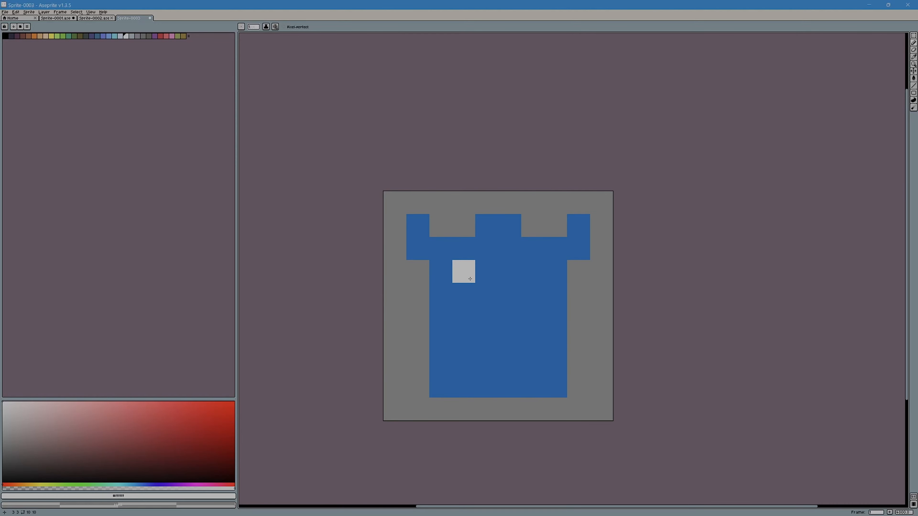
drag(469, 278, 469, 295)
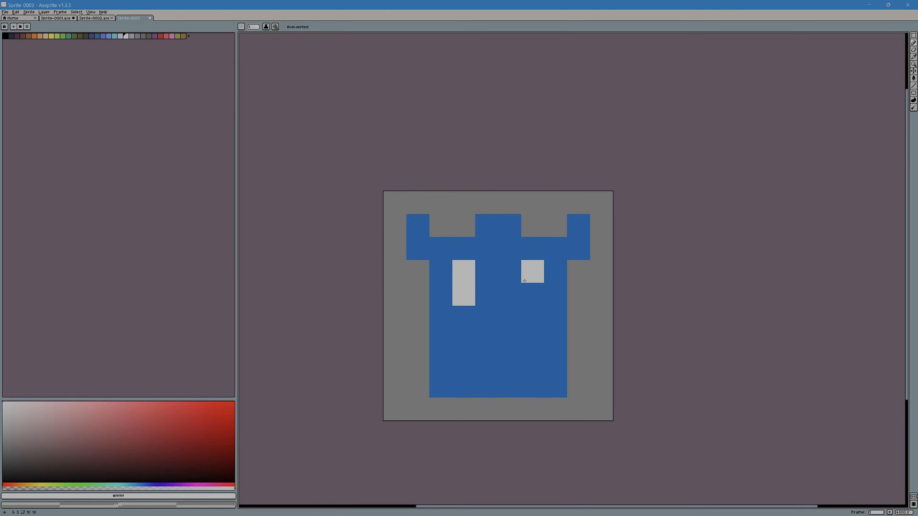
drag(520, 278, 520, 292)
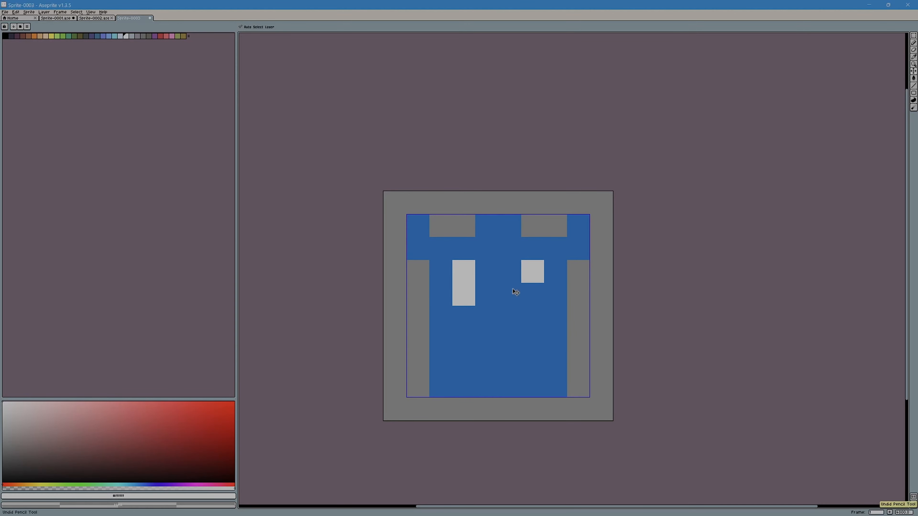
click(532, 294)
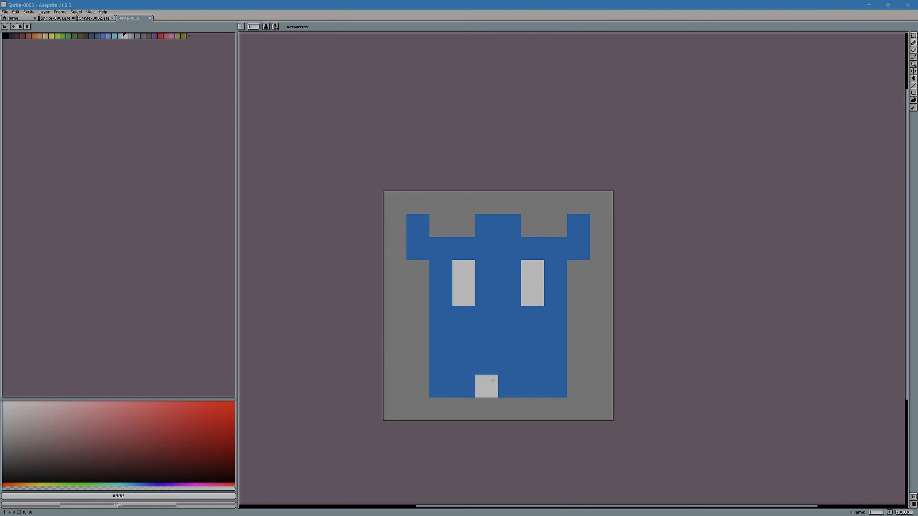
Step: Paint a light grey 2 × 2 pixel door centred at the base of the blue tower
click(489, 383)
click(503, 380)
click(490, 364)
click(506, 359)
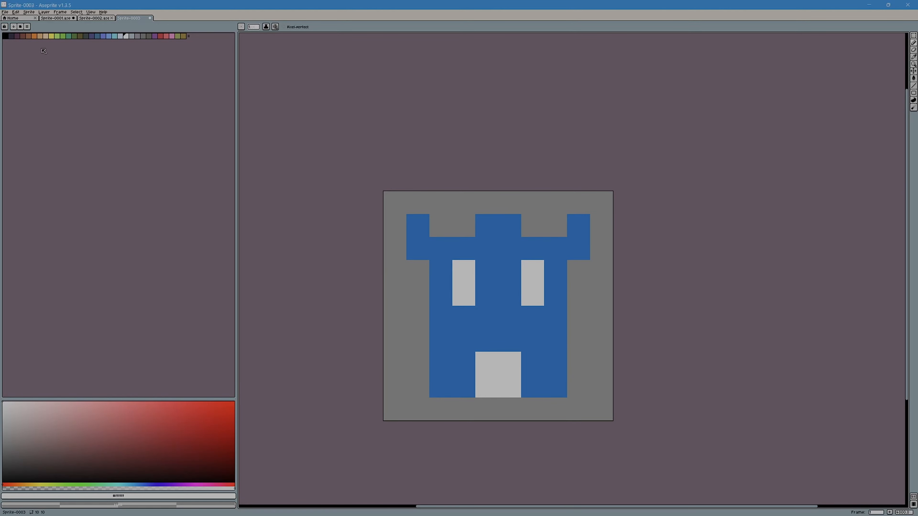
Step: Save the tower sprite as Sprite-0003.aseprite in the Pictures folder
click(6, 12)
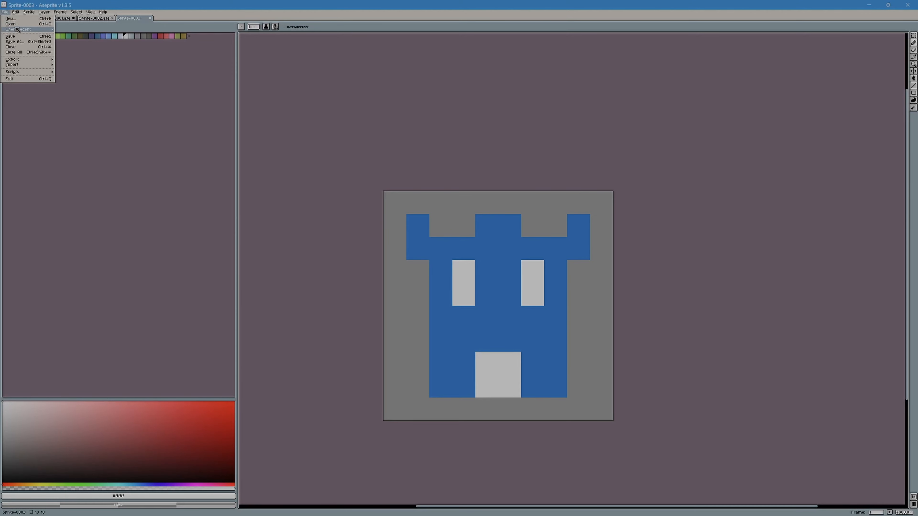
click(16, 41)
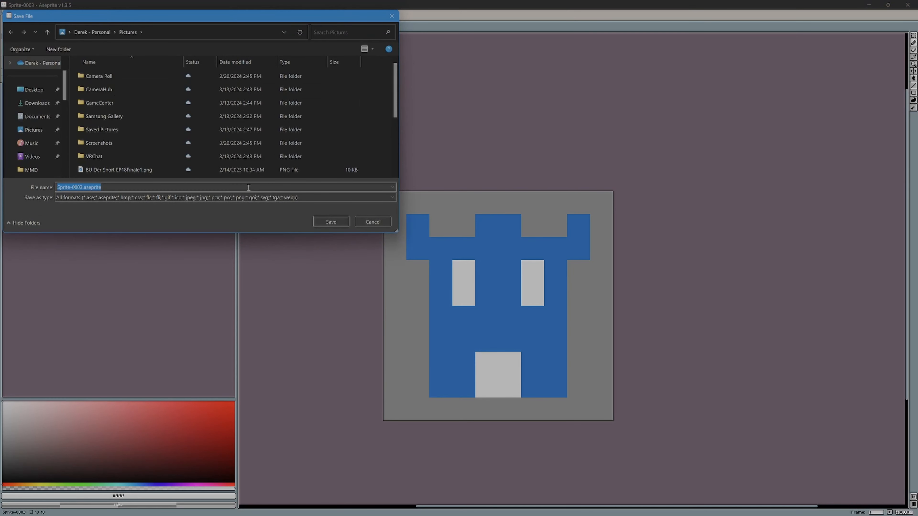
click(330, 221)
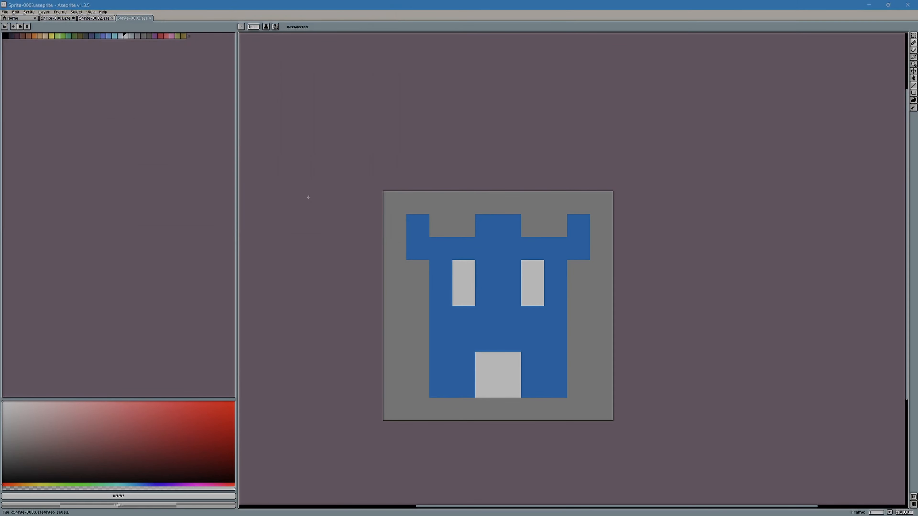
Step: Create a new sprite of 10 × 10 pixels
click(5, 12)
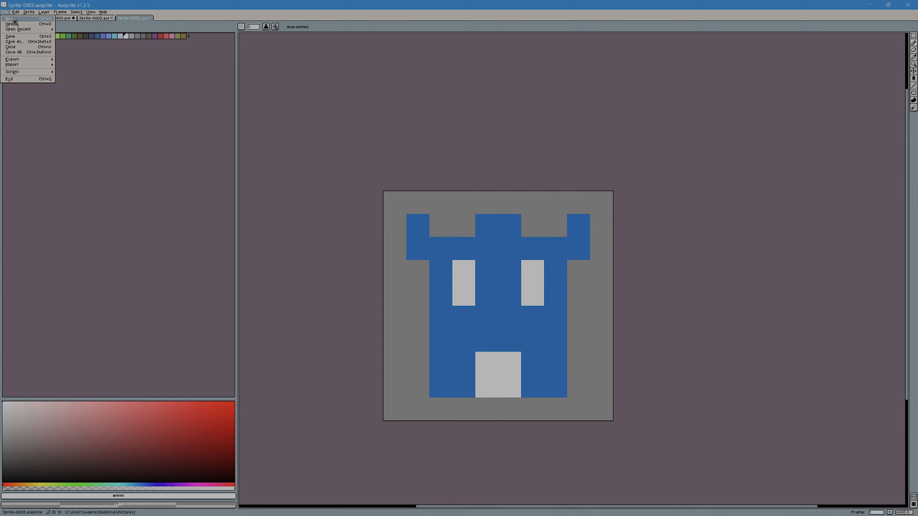
click(13, 20)
click(438, 307)
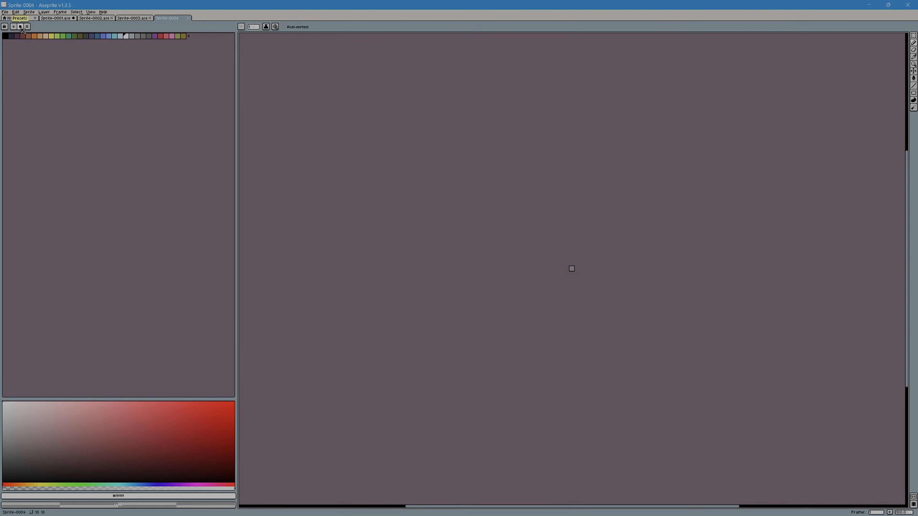
Step: Load the Game Boy Color Type1 palette preset into the new sprite
click(21, 28)
scroll(117, 216, down, 10)
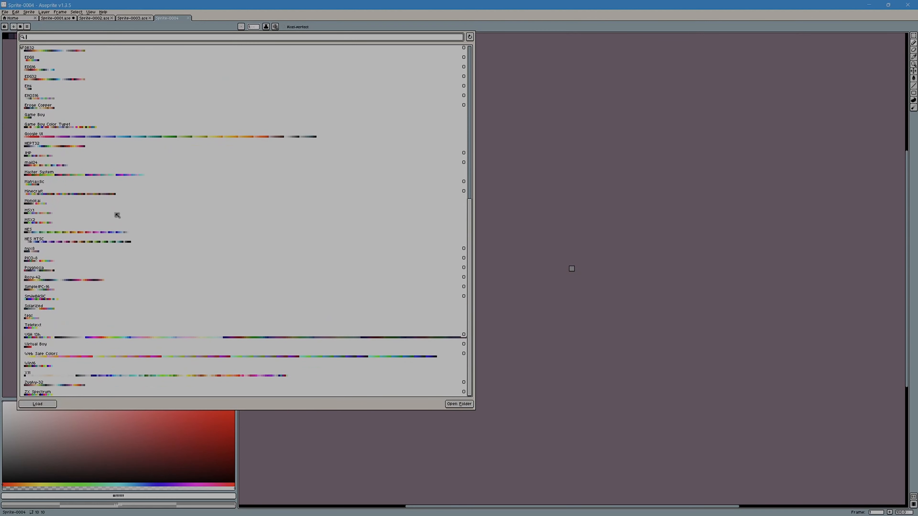
click(57, 128)
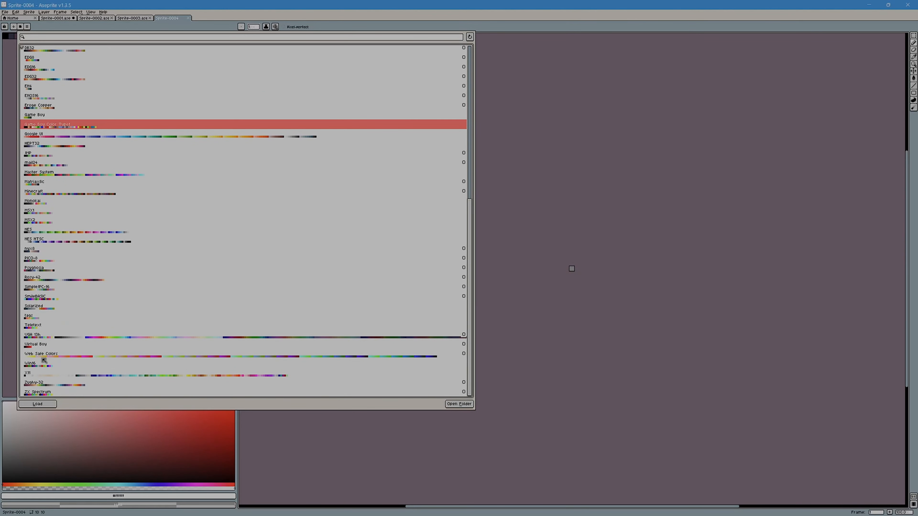
click(42, 404)
click(521, 105)
scroll(574, 266, up, 9)
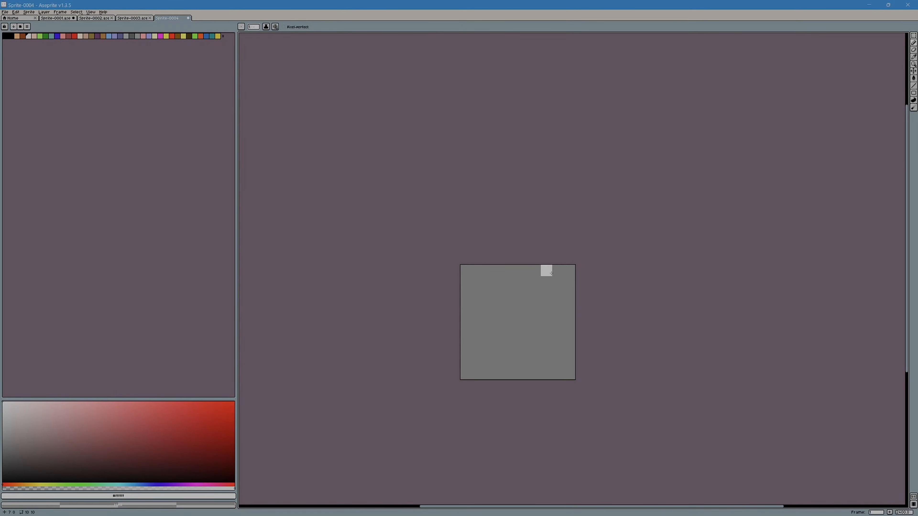
scroll(551, 273, up, 5)
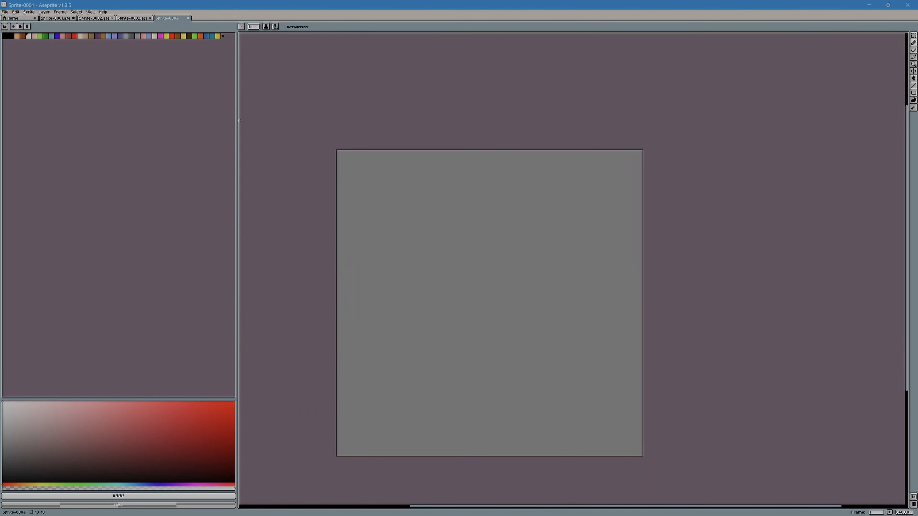
Step: Sample the red of the blade in Sprite-0002 and paint an 8 × 2 pixel bar with a small arch above it in Sprite-0004
click(93, 18)
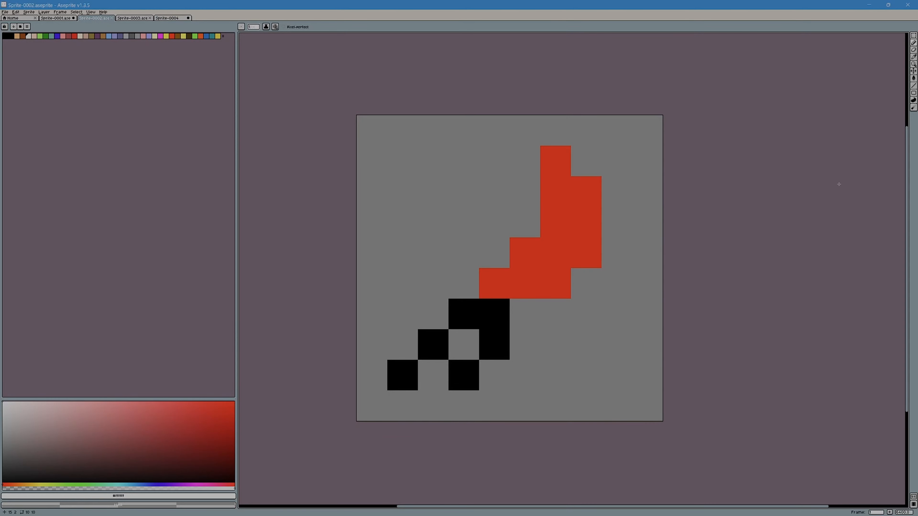
click(914, 57)
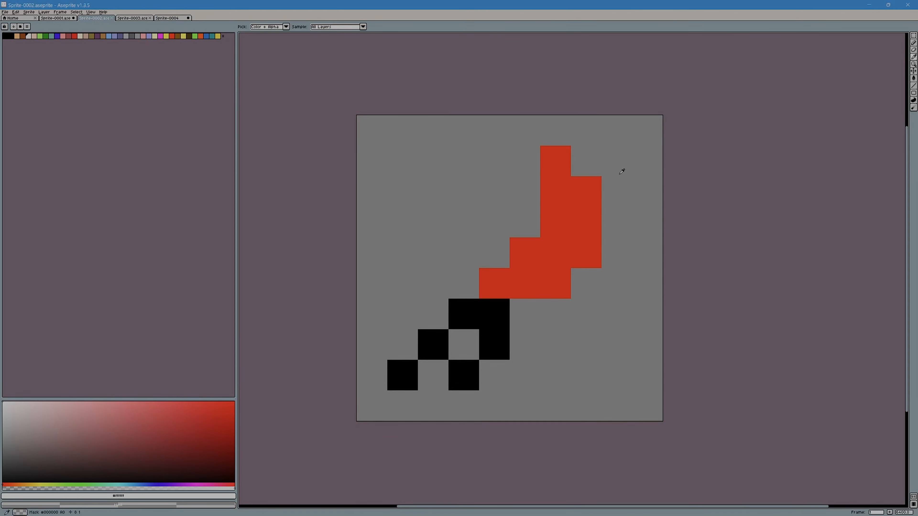
click(594, 191)
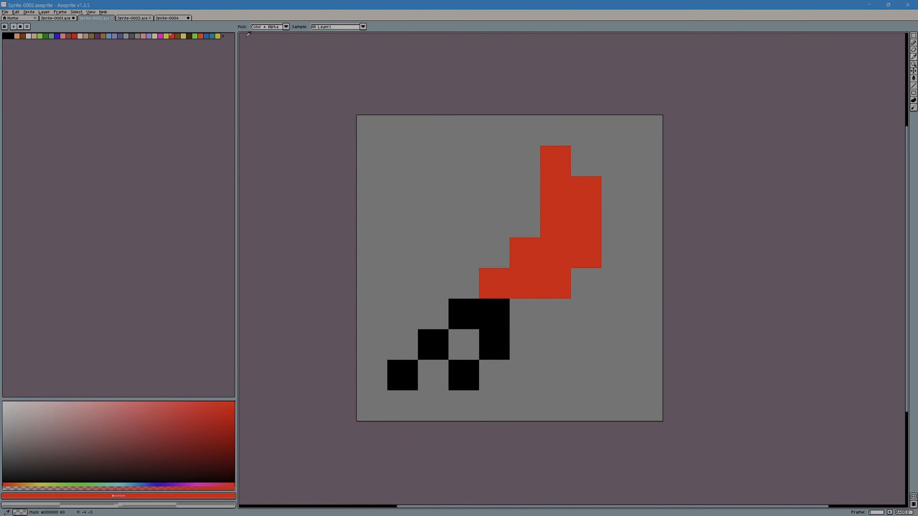
click(167, 18)
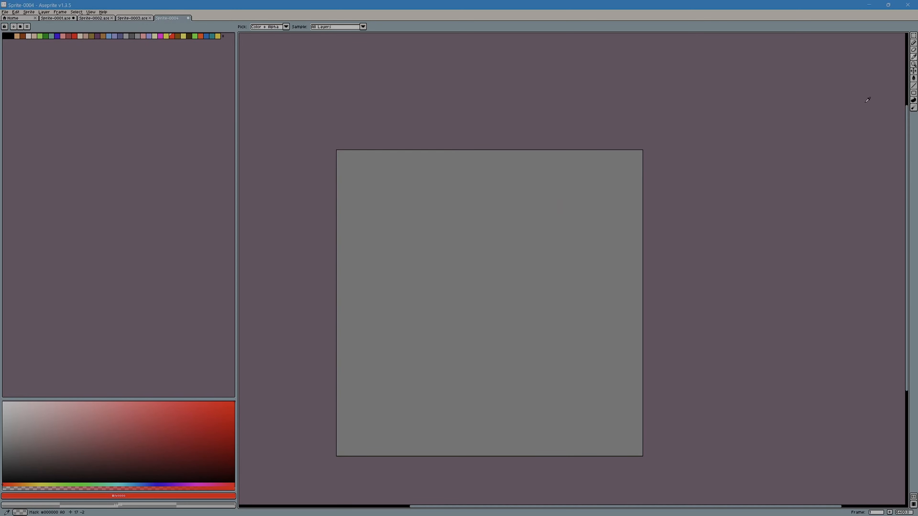
click(913, 42)
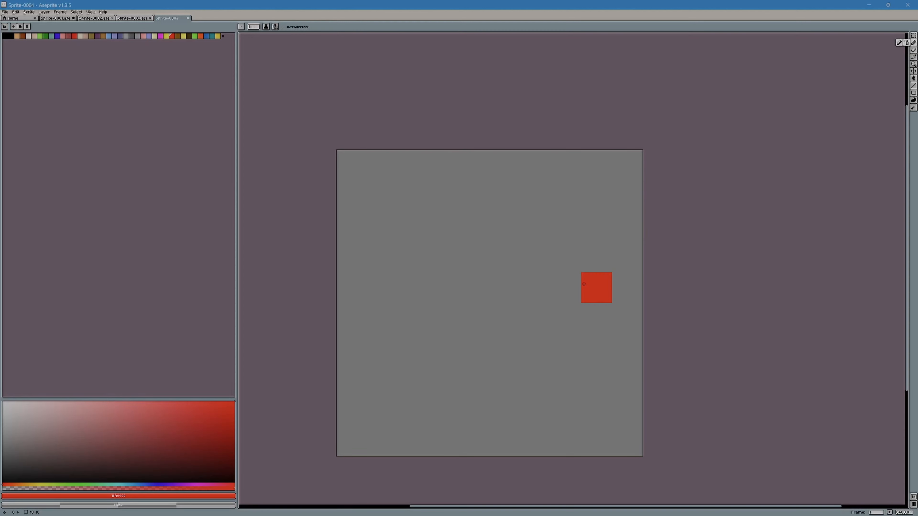
mouse_move(584, 285)
mouse_down()
mouse_move(393, 285)
mouse_move(441, 240)
mouse_move(476, 239)
mouse_move(495, 258)
mouse_up()
mouse_move(604, 292)
mouse_down()
mouse_move(600, 270)
mouse_move(596, 318)
mouse_move(505, 318)
mouse_move(443, 301)
mouse_move(412, 317)
mouse_move(377, 313)
mouse_up()
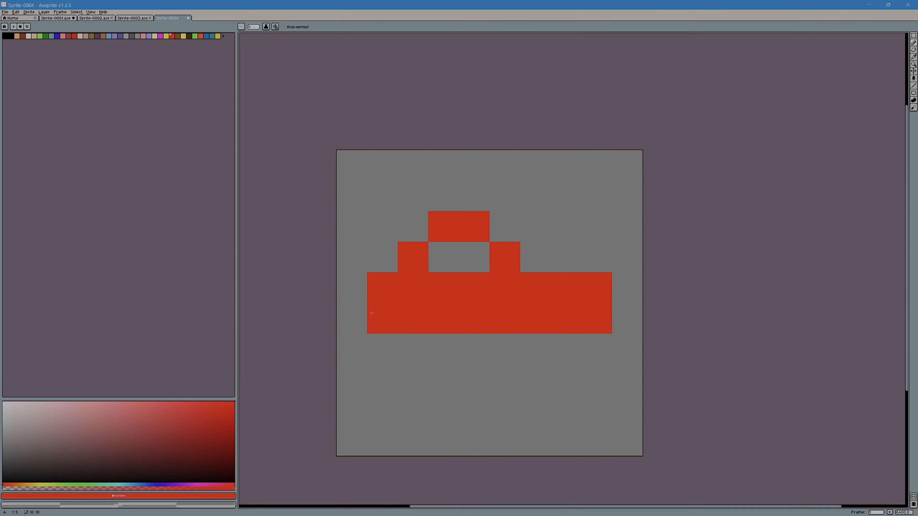
Step: Sample black from Sprite-0002 and paint a 4 × 4 pixel ring with a diagonal over the red bar's left end, plus one pixel above, in Sprite-0004
click(134, 18)
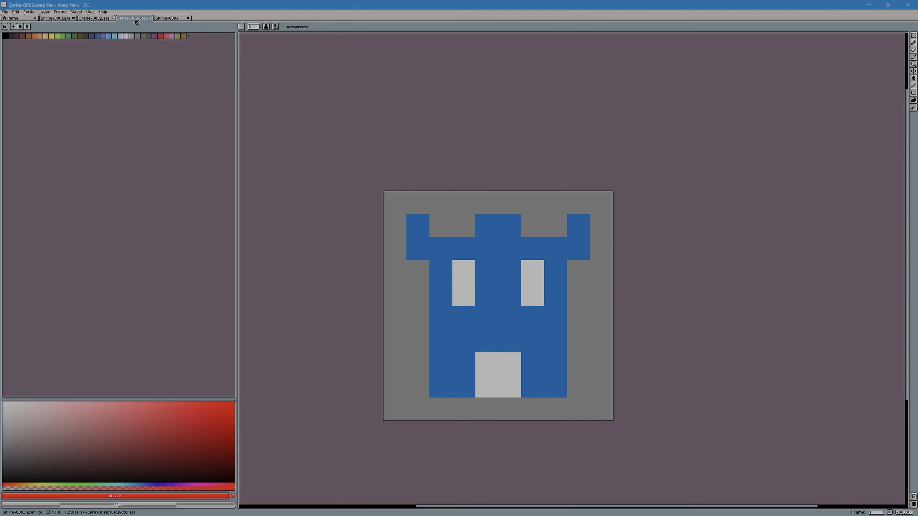
click(93, 19)
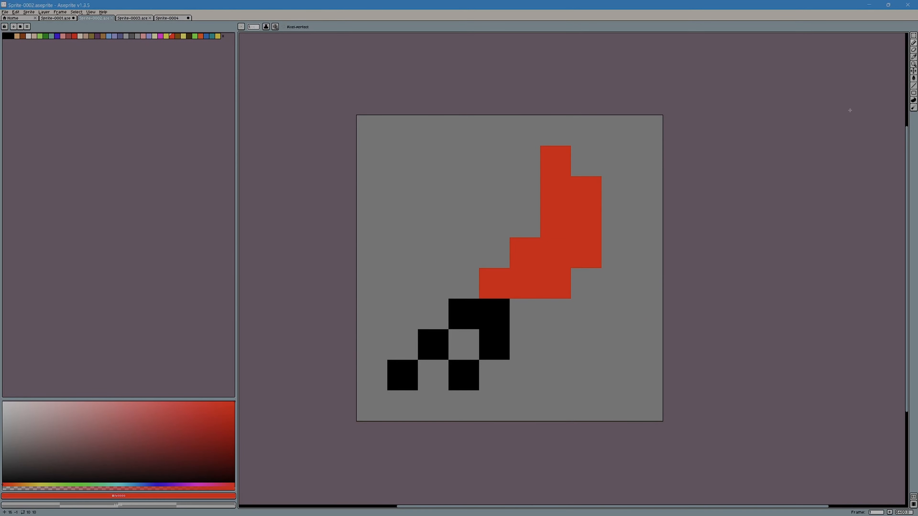
click(913, 57)
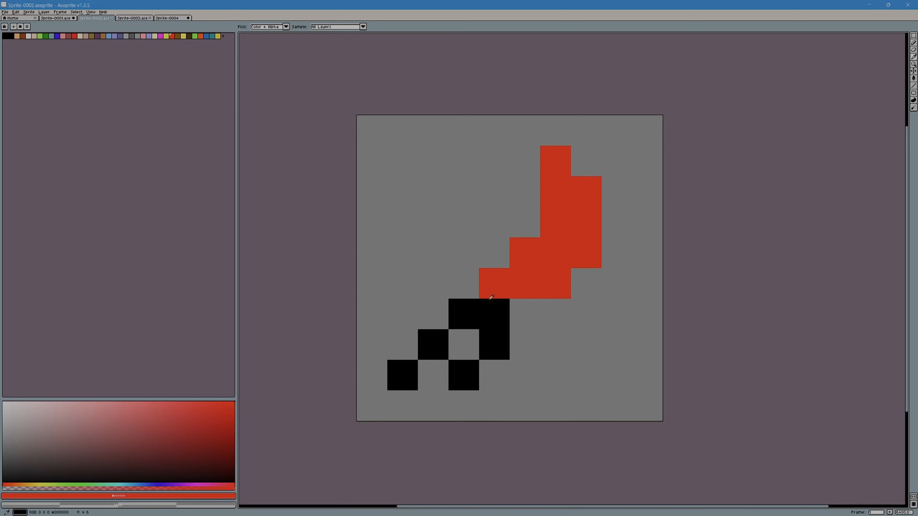
click(474, 286)
click(166, 18)
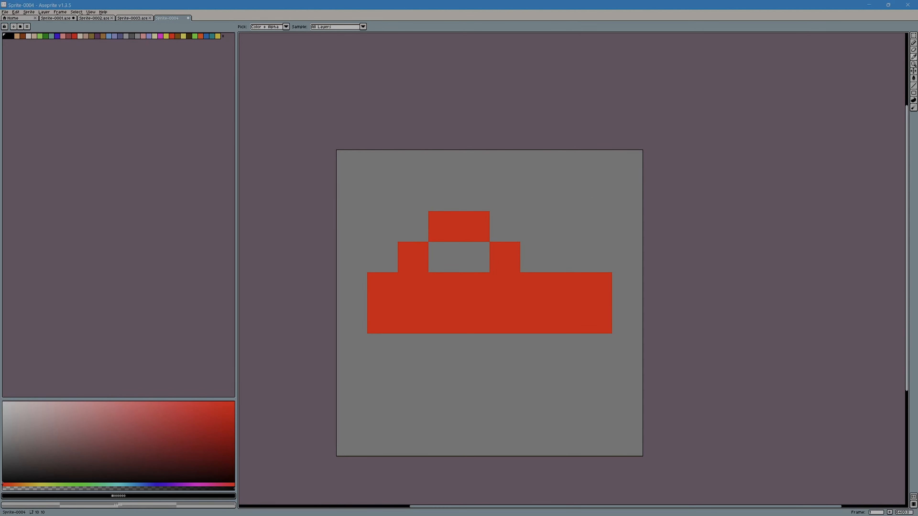
click(913, 42)
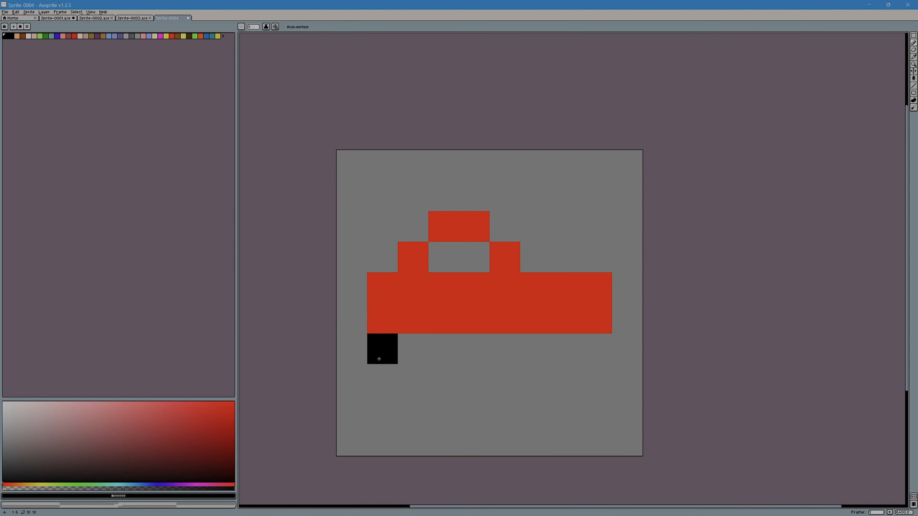
mouse_move(377, 360)
mouse_down()
mouse_move(387, 332)
mouse_move(420, 297)
mouse_move(462, 299)
mouse_move(466, 351)
mouse_move(434, 384)
mouse_move(404, 380)
mouse_move(400, 343)
mouse_move(418, 318)
mouse_move(439, 357)
mouse_move(433, 352)
mouse_move(422, 408)
mouse_up()
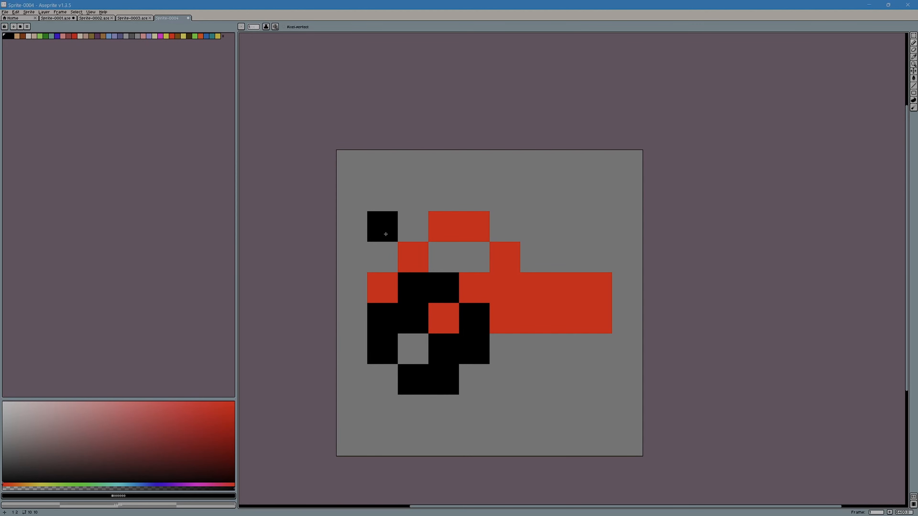
mouse_move(386, 234)
mouse_down()
mouse_move(382, 256)
mouse_move(409, 254)
mouse_up()
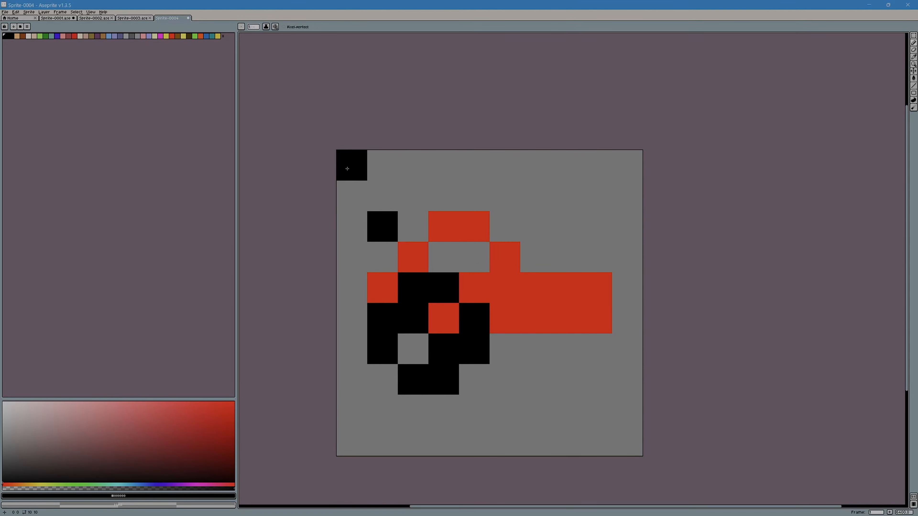
Step: Save the red and black sprite as Sprite-0004.aseprite in the Pictures folder
click(7, 12)
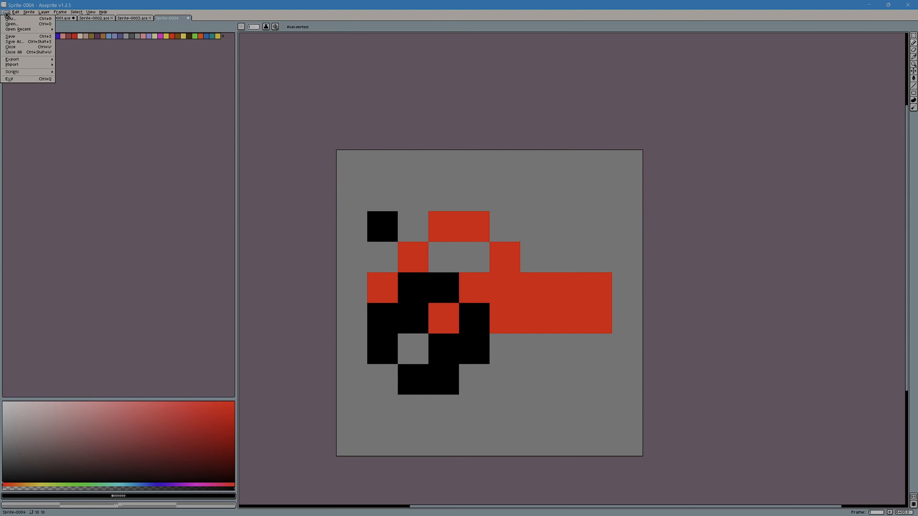
click(20, 38)
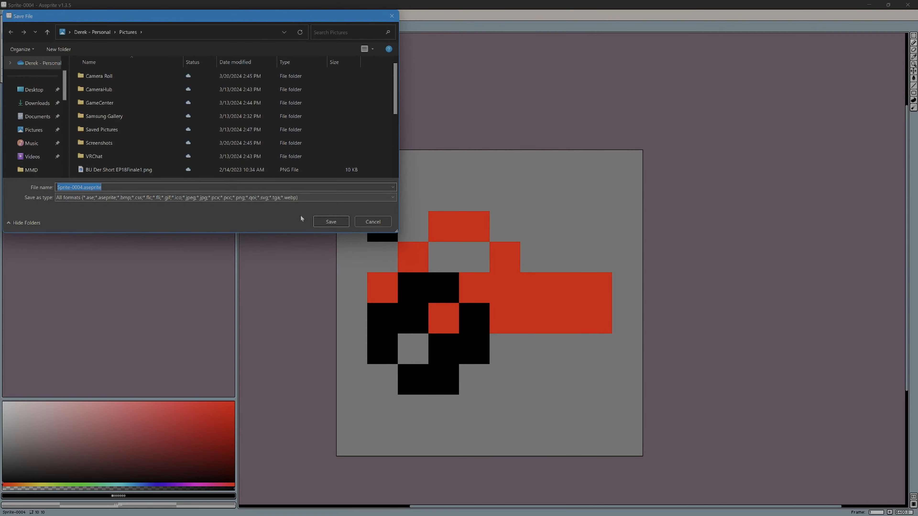
click(330, 221)
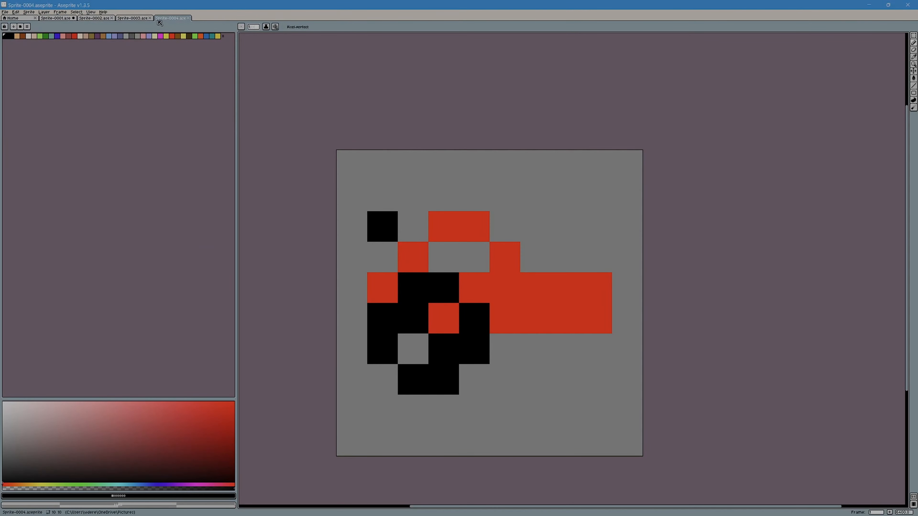
click(4, 12)
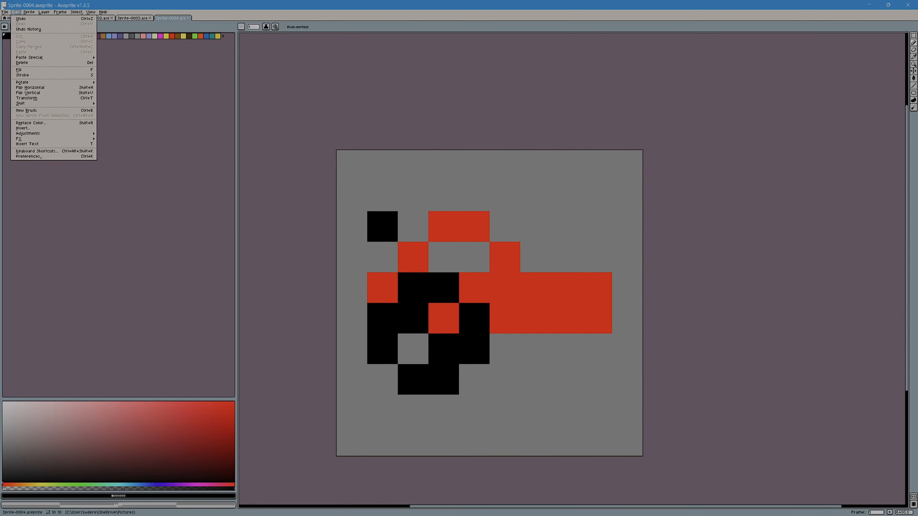
mouse_move(4, 11)
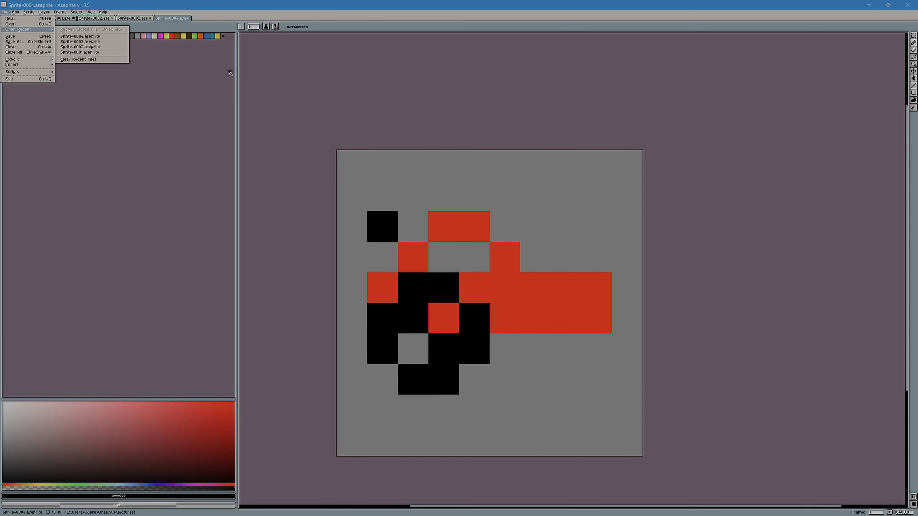
click(430, 165)
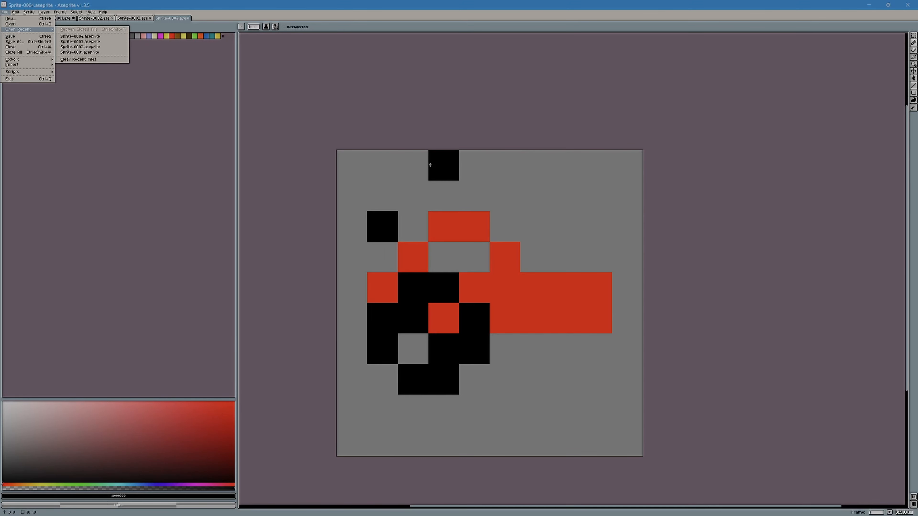
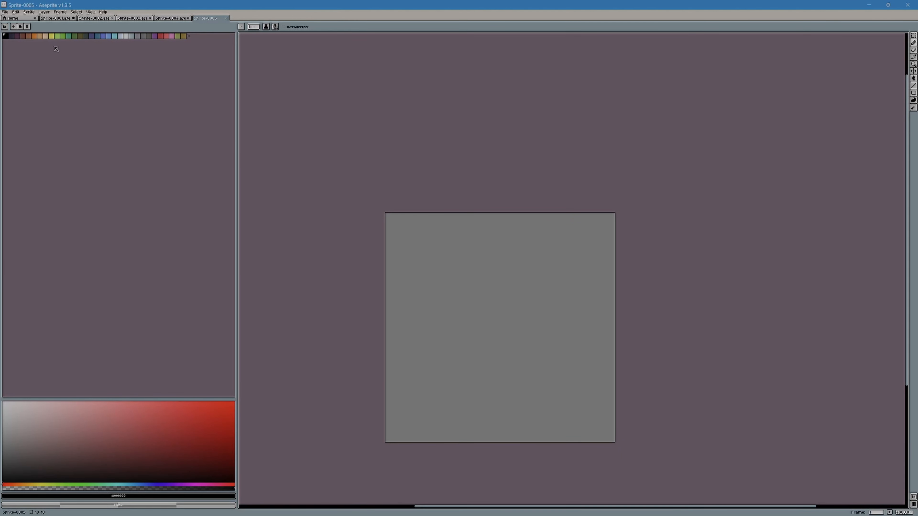
Step: Load the Game Boy Color Type1 palette preset into Sprite-0005
click(21, 27)
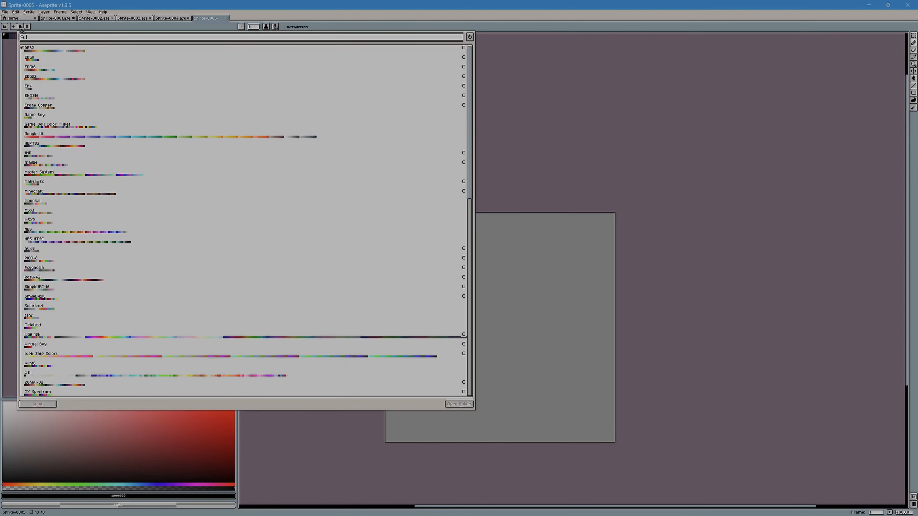
scroll(145, 196, down, 5)
scroll(144, 195, down, 4)
click(68, 133)
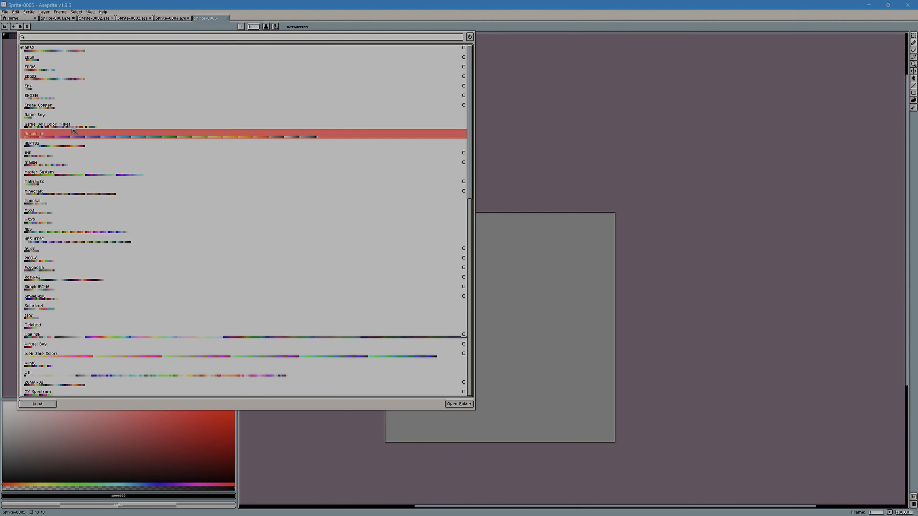
click(88, 126)
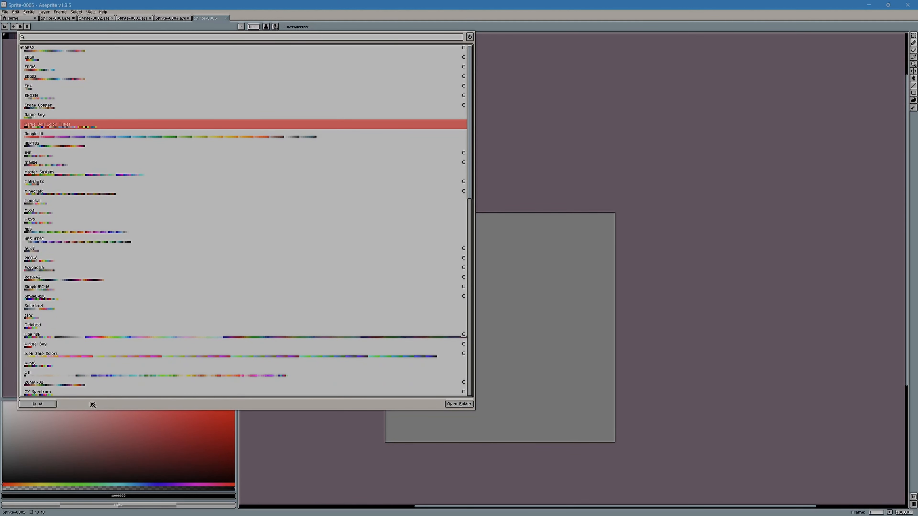
click(40, 404)
click(491, 58)
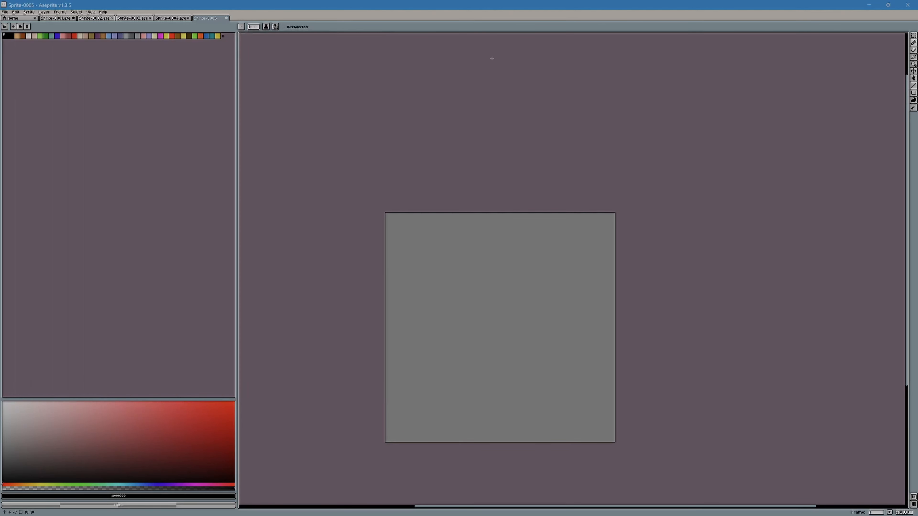
Step: Sample the blue of the castle in Sprite-0003 and paint an 8 × 5 pixel rectangular outline in the lower part of Sprite-0005
scroll(510, 282, up, 1)
drag(510, 327, 503, 242)
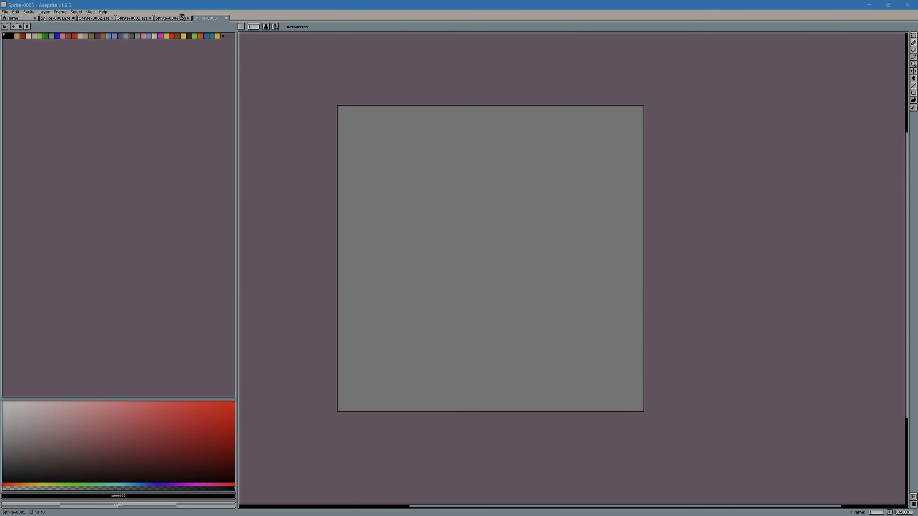
click(171, 19)
click(135, 19)
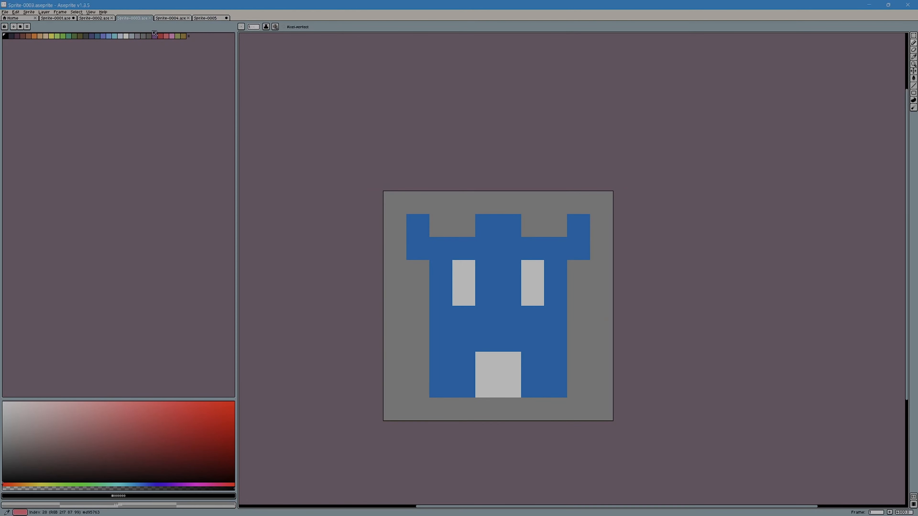
click(914, 57)
click(513, 249)
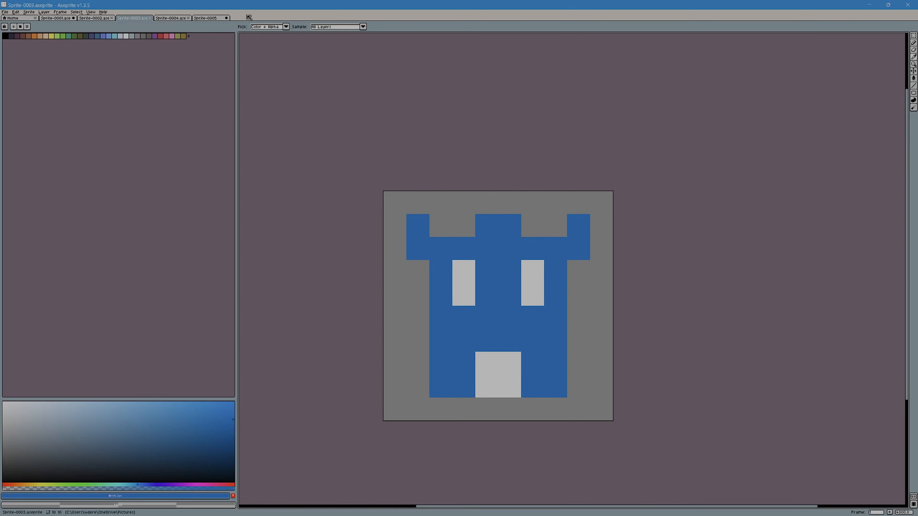
click(209, 19)
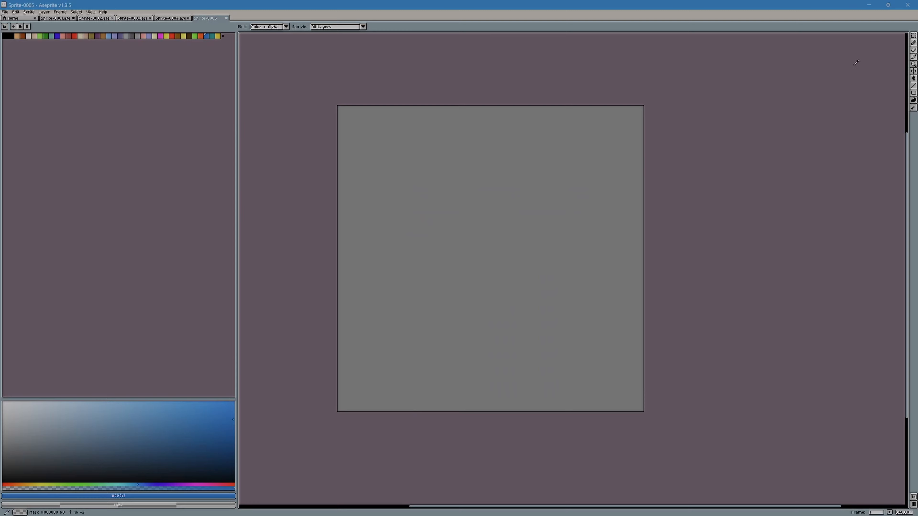
click(914, 42)
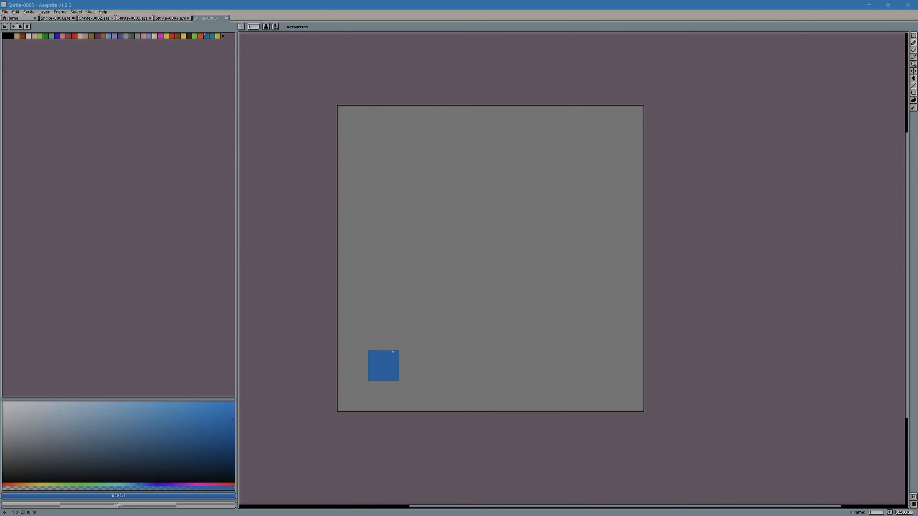
mouse_move(390, 361)
mouse_down()
mouse_move(598, 367)
mouse_move(600, 243)
mouse_move(588, 236)
mouse_move(385, 239)
mouse_move(380, 336)
mouse_up()
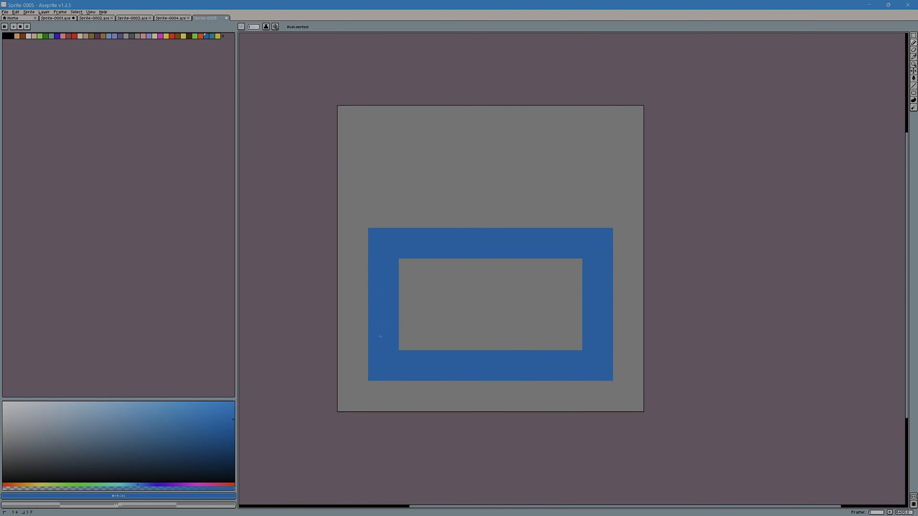
Step: Paint a blue handle 6 pixels wide and 2 pixels high above the rectangle and fill the rectangle's interior with blue
mouse_move(429, 236)
mouse_down()
mouse_move(414, 213)
mouse_move(445, 213)
mouse_move(444, 182)
mouse_move(469, 171)
mouse_move(475, 152)
mouse_move(492, 154)
mouse_move(471, 191)
mouse_move(528, 185)
mouse_move(567, 214)
mouse_up()
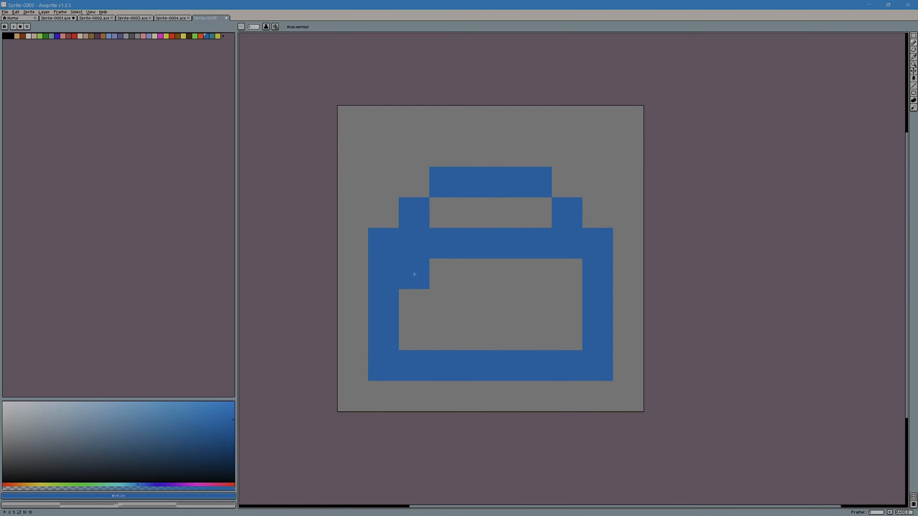
mouse_move(416, 273)
mouse_down()
mouse_move(437, 282)
mouse_move(556, 267)
mouse_up()
mouse_move(566, 305)
mouse_down()
mouse_move(530, 312)
mouse_move(407, 304)
mouse_move(407, 320)
mouse_move(437, 333)
mouse_move(566, 323)
mouse_up()
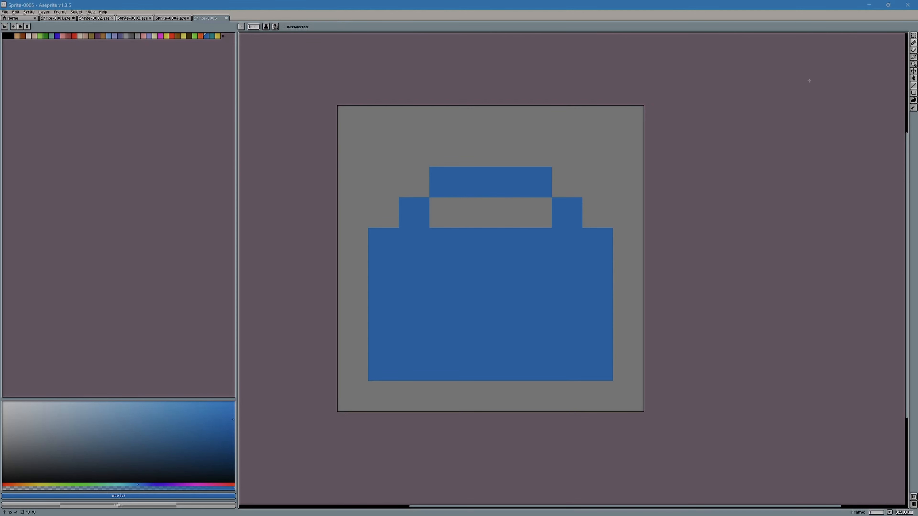
Step: Sample the light grey of the castle's window in Sprite-0003 and return to Sprite-0005 with the Pencil tool
click(96, 18)
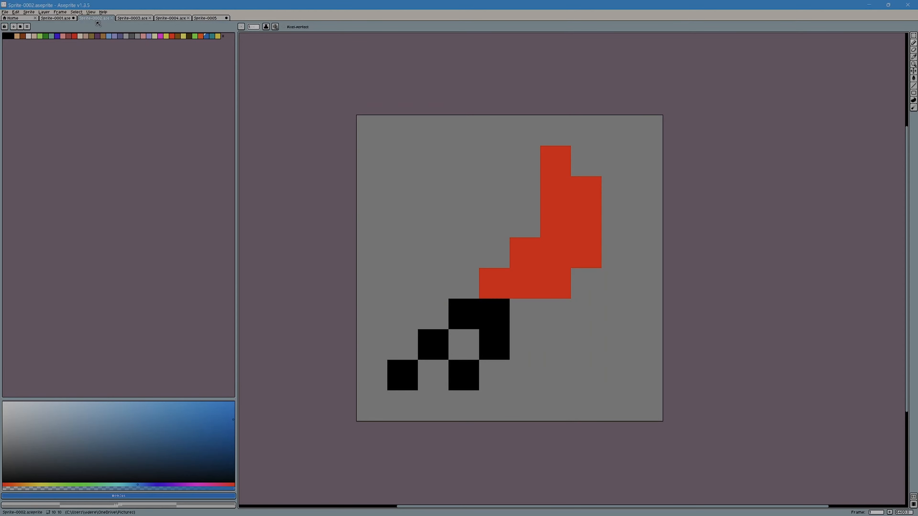
click(137, 19)
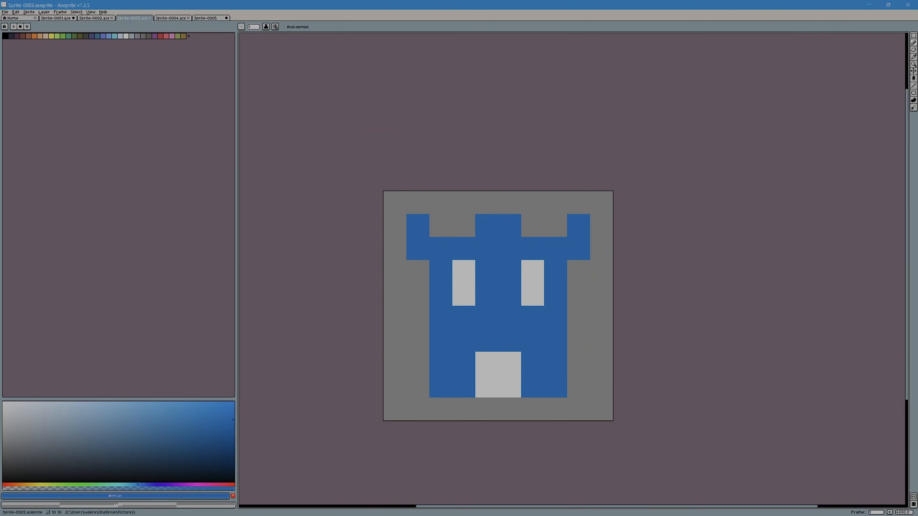
click(914, 58)
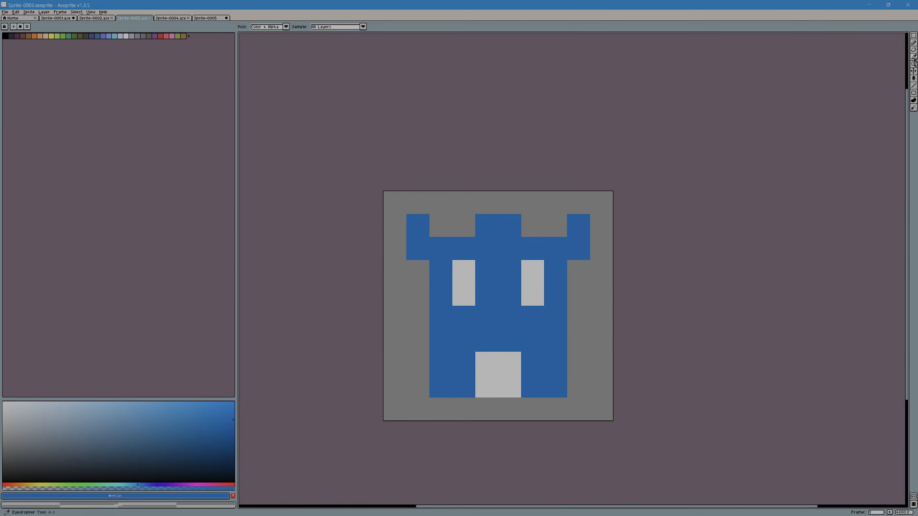
click(536, 267)
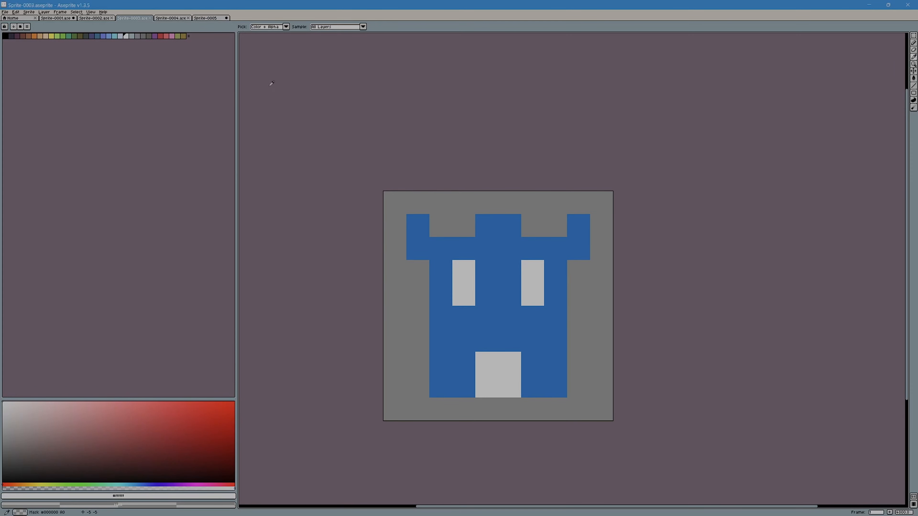
click(207, 20)
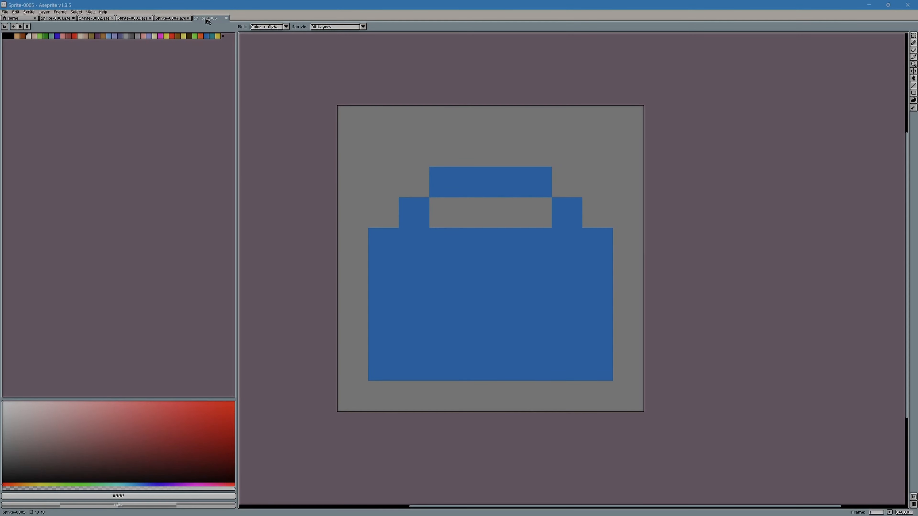
click(914, 42)
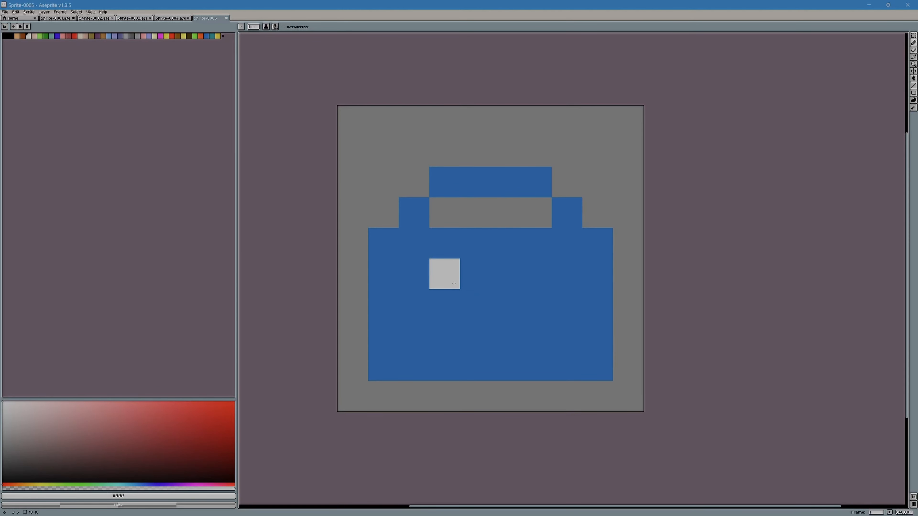
mouse_move(452, 280)
mouse_down()
mouse_move(447, 328)
mouse_move(472, 295)
mouse_move(516, 271)
mouse_move(510, 337)
mouse_up()
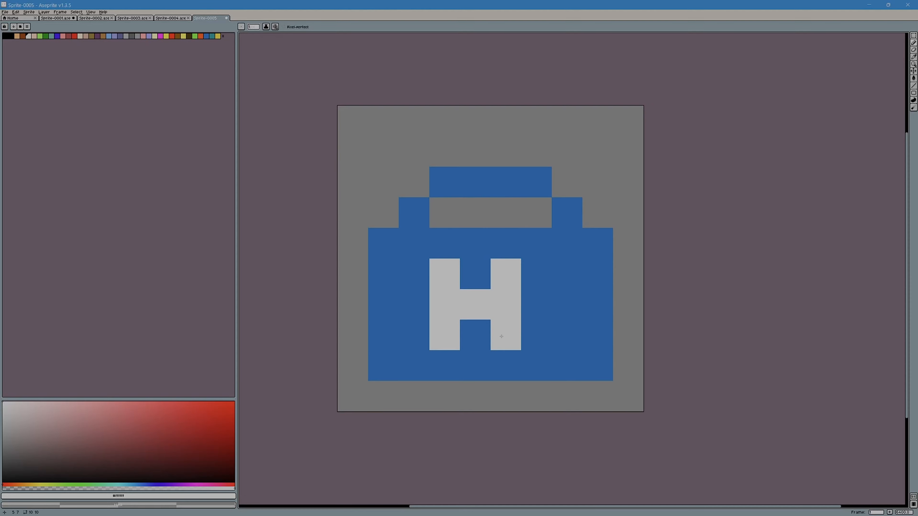
key(ctrl+z)
key(ctrl+z)
key(ctrl+z)
key(ctrl+z)
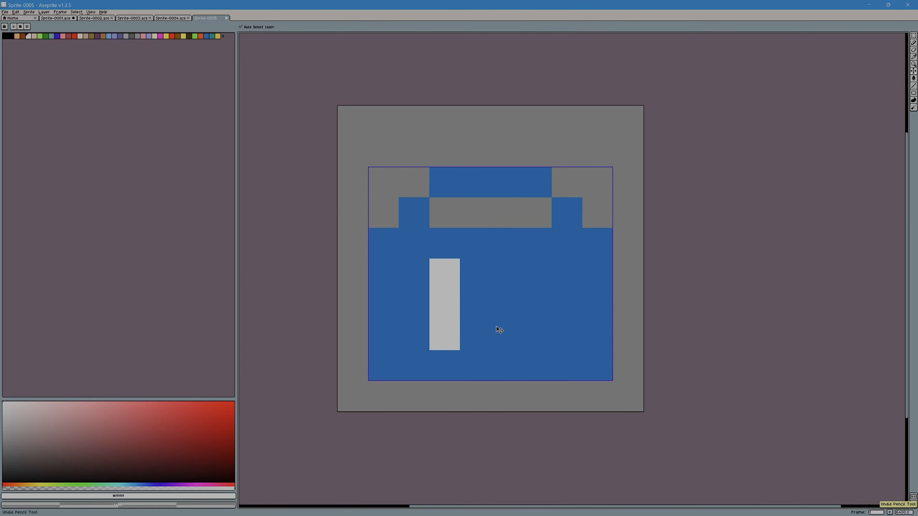
drag(474, 274, 475, 335)
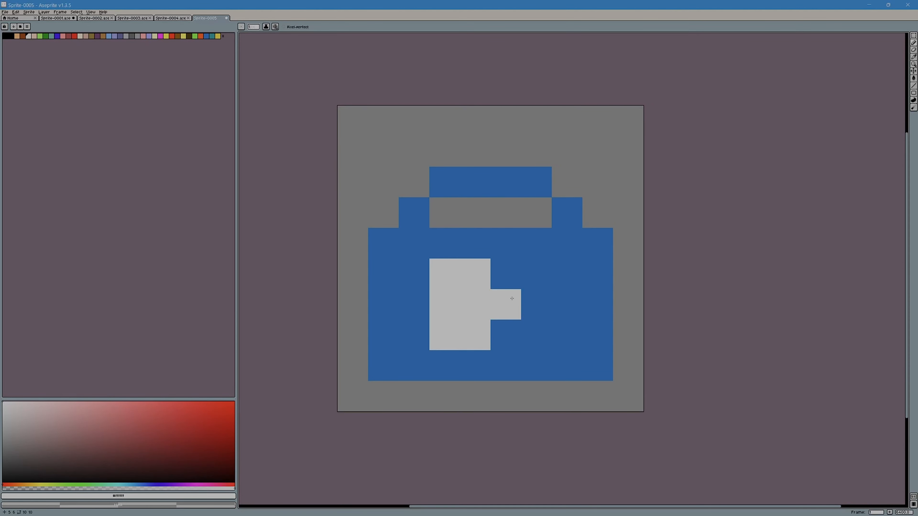
mouse_move(512, 298)
mouse_down()
mouse_move(539, 277)
mouse_move(539, 331)
mouse_move(552, 266)
mouse_move(552, 355)
mouse_up()
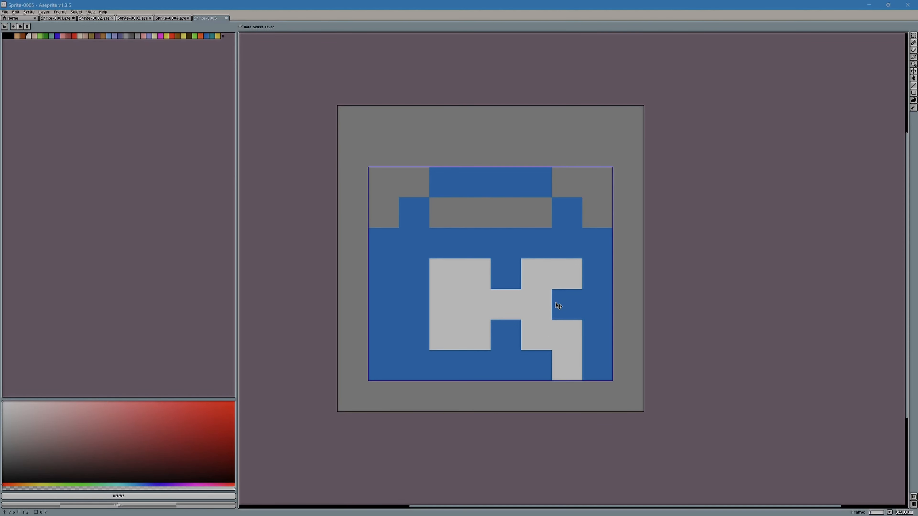
key(ctrl+z)
key(ctrl+z)
mouse_move(565, 300)
mouse_down()
mouse_move(563, 331)
mouse_move(562, 282)
mouse_up()
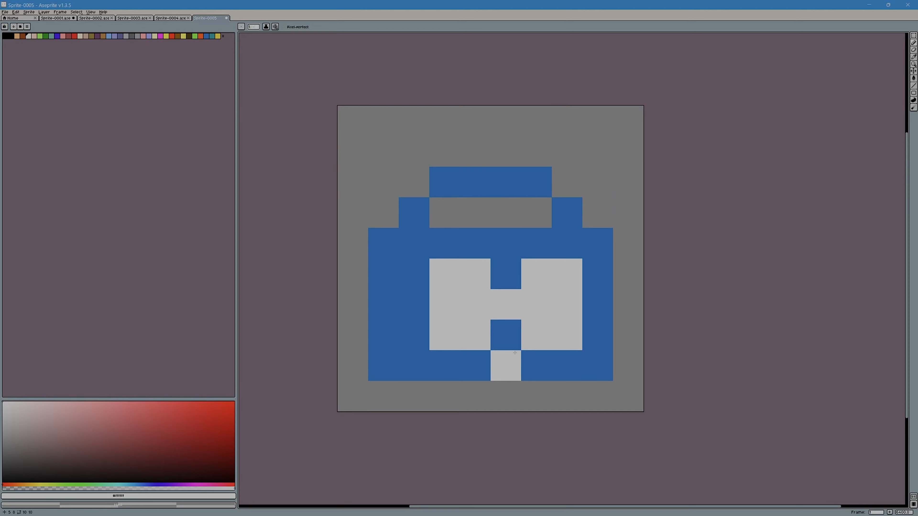
key(ctrl+z)
key(ctrl+z)
key(ctrl+z)
key(ctrl+z)
key(ctrl+z)
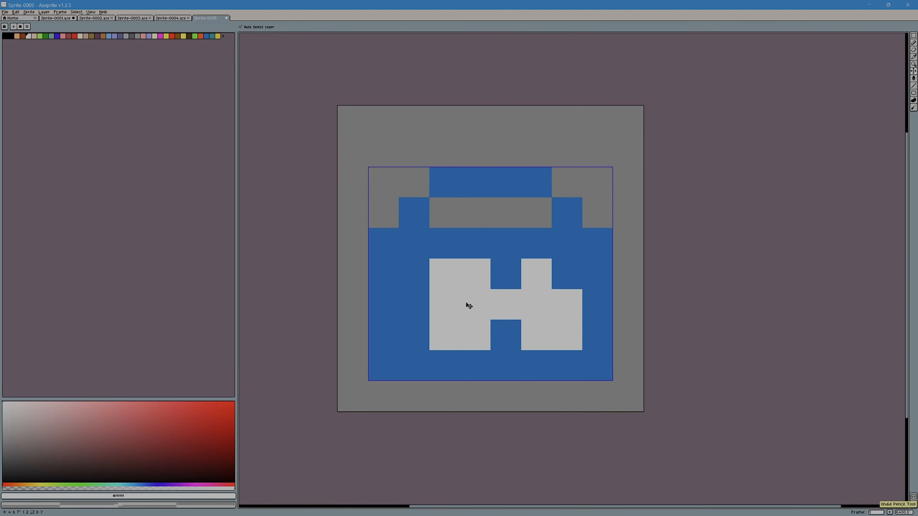
key(ctrl+z)
key(ctrl+z)
key(ctrl+z)
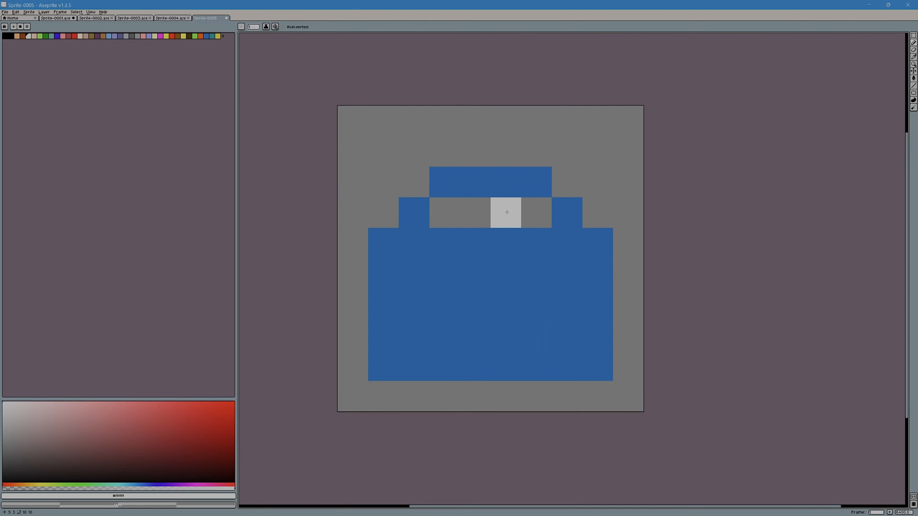
Step: Paint a light grey H, 4 pixels wide and 3 pixels high, centred on the blue case
mouse_move(477, 304)
mouse_down()
mouse_move(522, 300)
mouse_move(530, 265)
mouse_up()
click(531, 331)
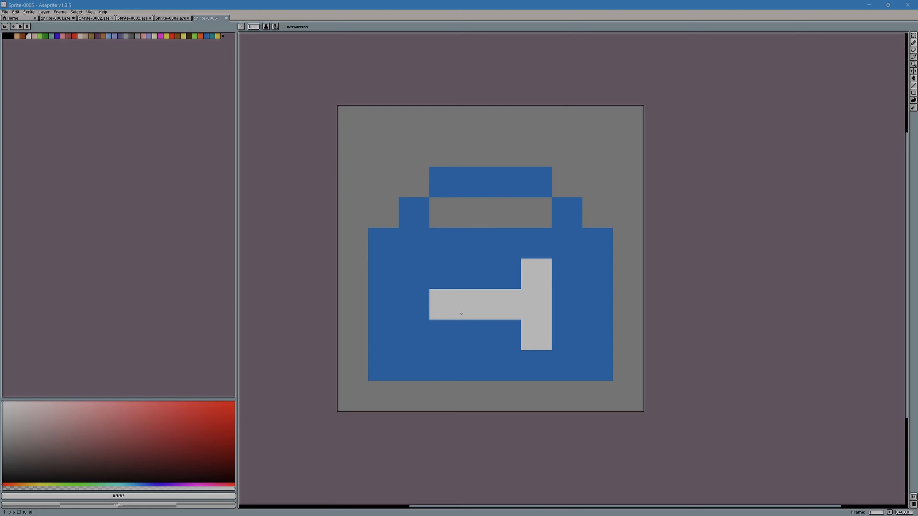
click(445, 276)
click(445, 329)
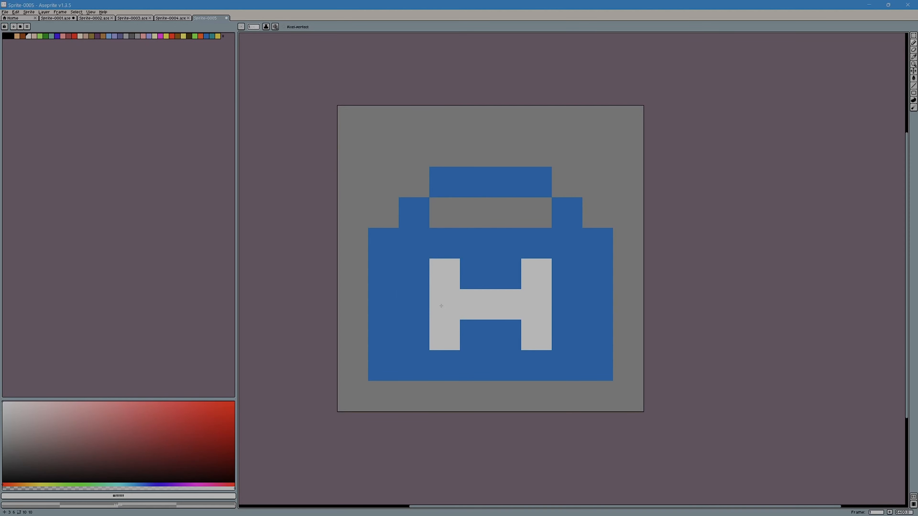
click(468, 273)
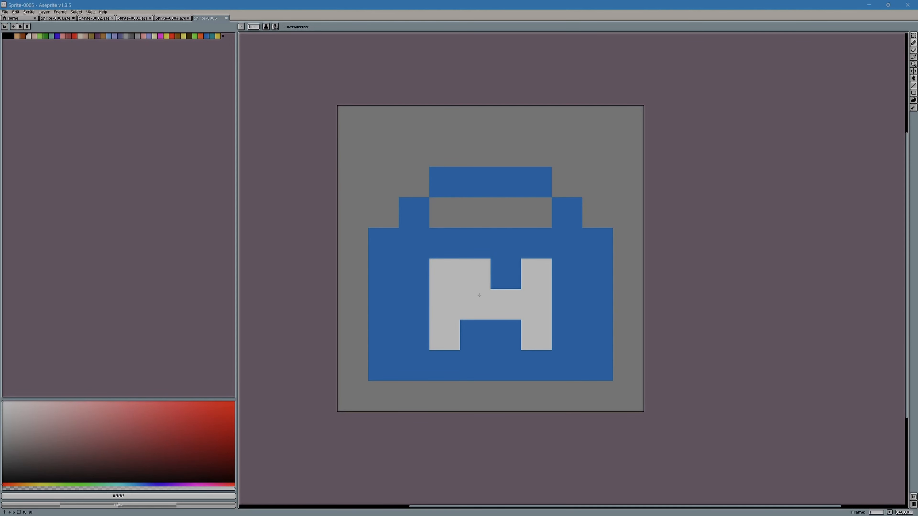
click(506, 335)
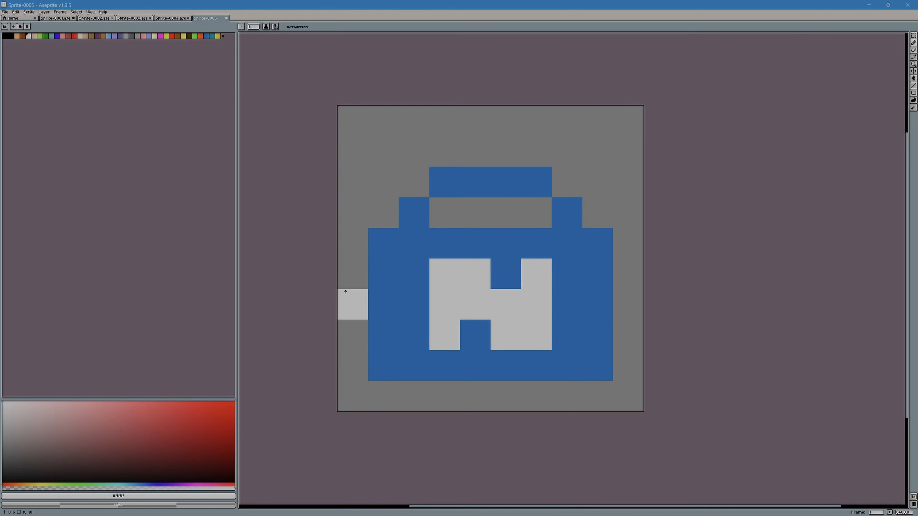
key(v)
key(ctrl+z)
key(ctrl+z)
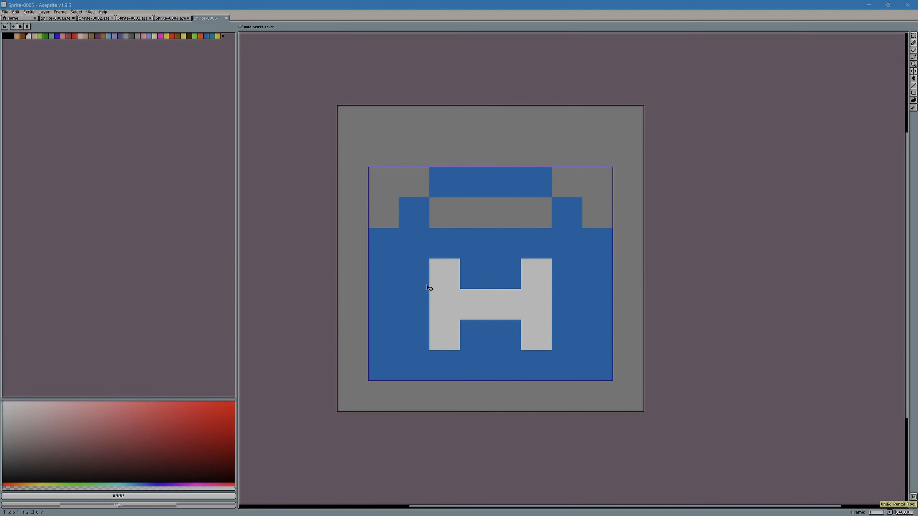
Step: Thicken both uprights of the light grey H outward by one pixel over their full 3-pixel height
key(b)
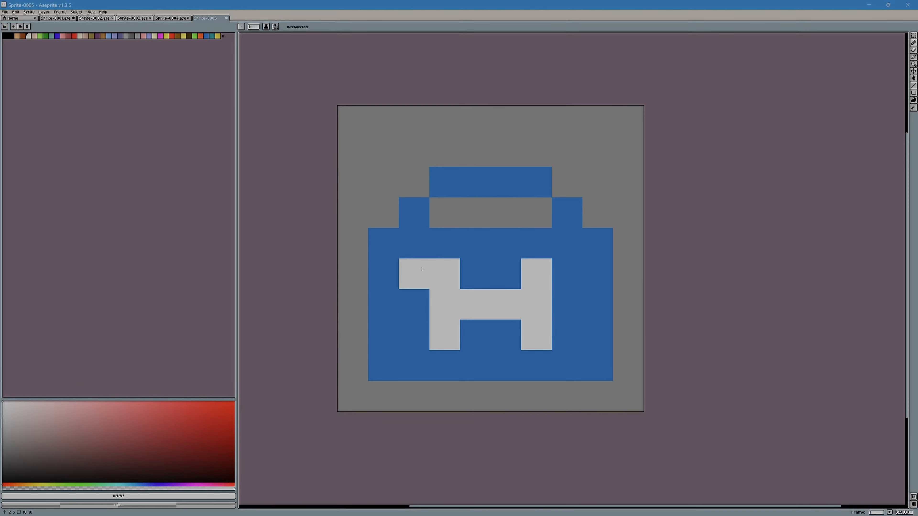
drag(421, 269, 419, 333)
drag(564, 271, 558, 325)
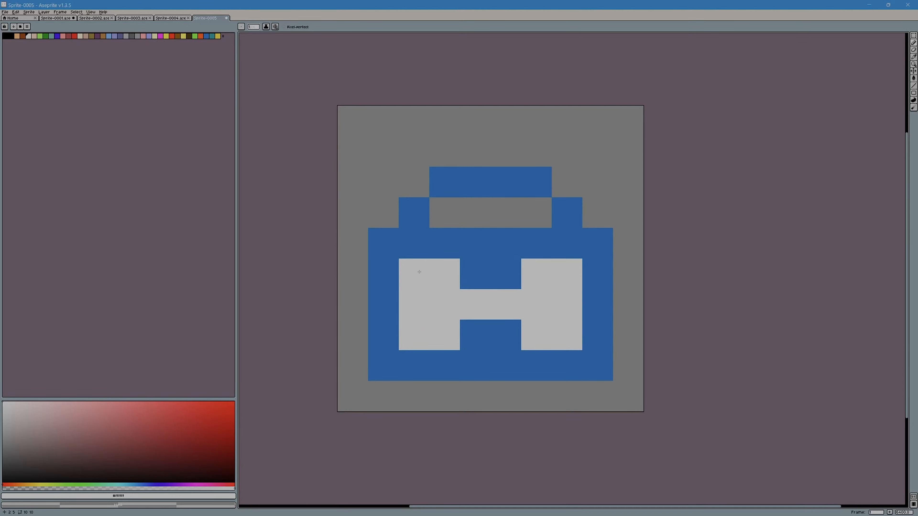
click(5, 12)
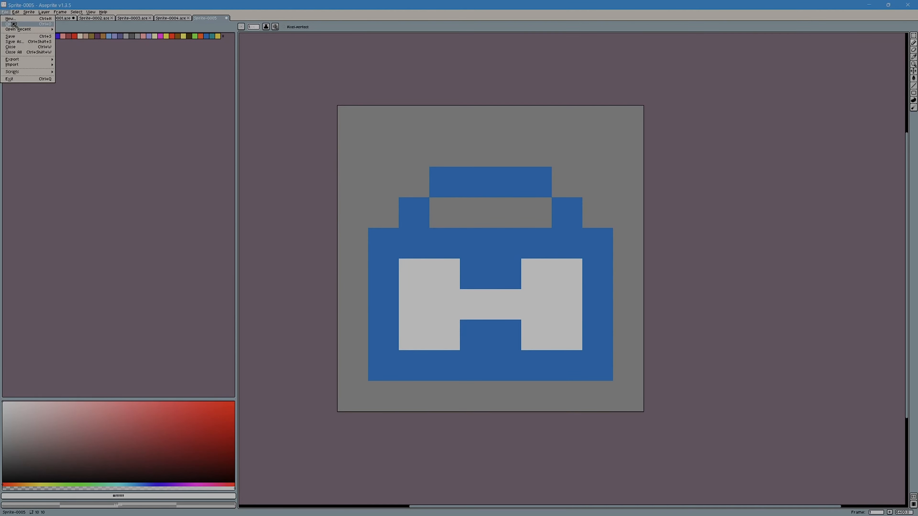
click(14, 36)
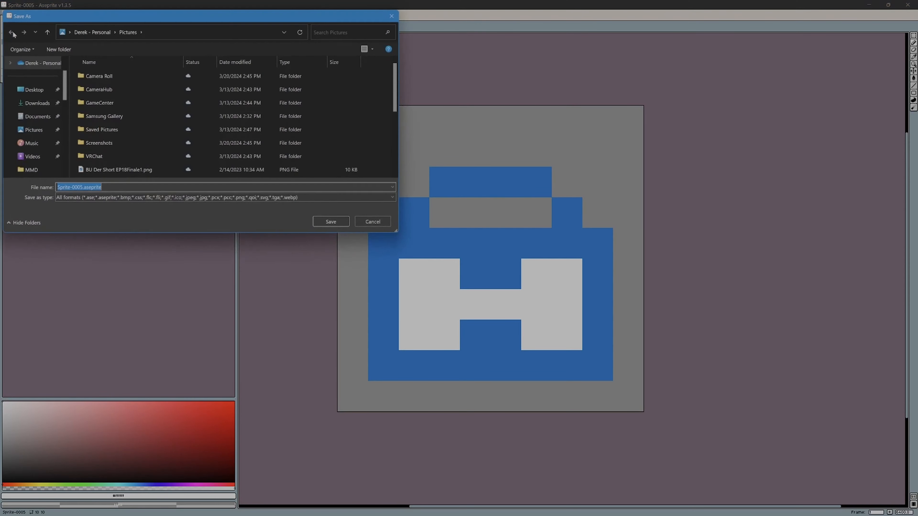
click(372, 222)
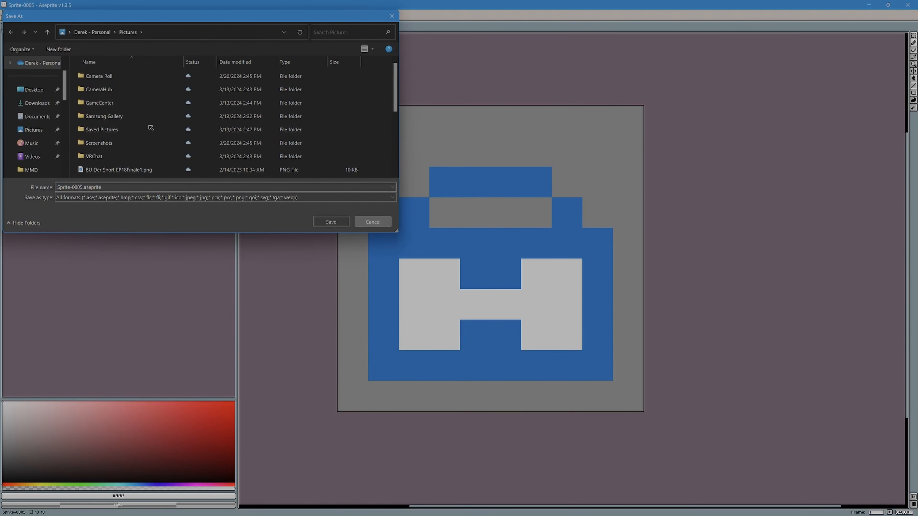
Step: Save the blue medkit sprite in the Pictures folder as Sprite-0005.aseprite
click(6, 12)
click(14, 36)
click(336, 222)
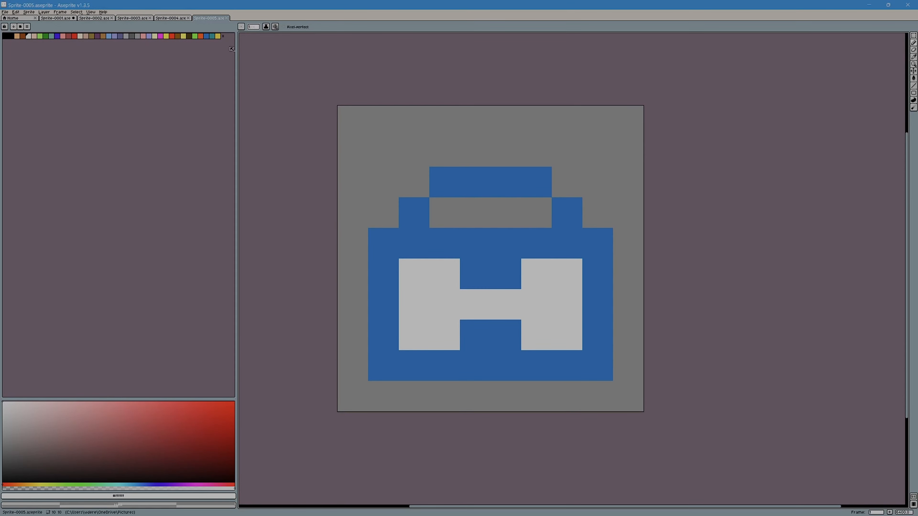
Step: Create a new 10 by 10 pixel sprite with a transparent background
click(5, 12)
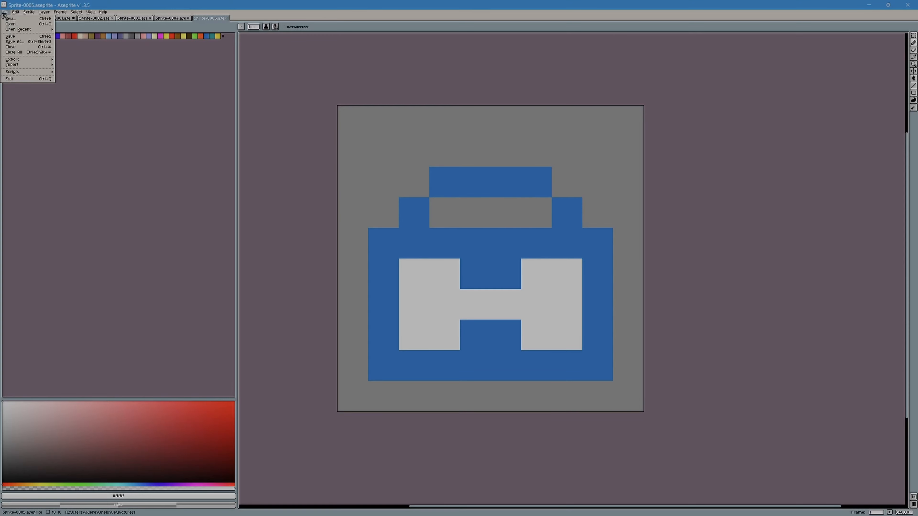
click(10, 23)
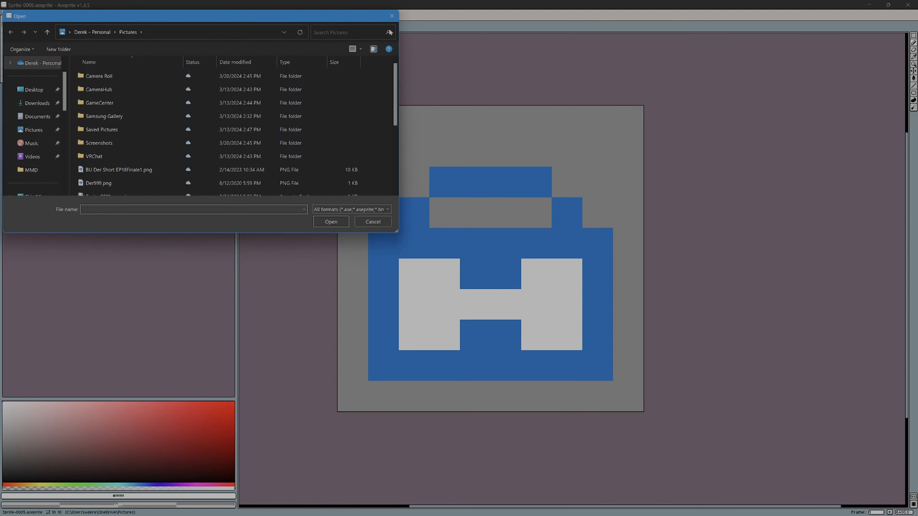
click(5, 11)
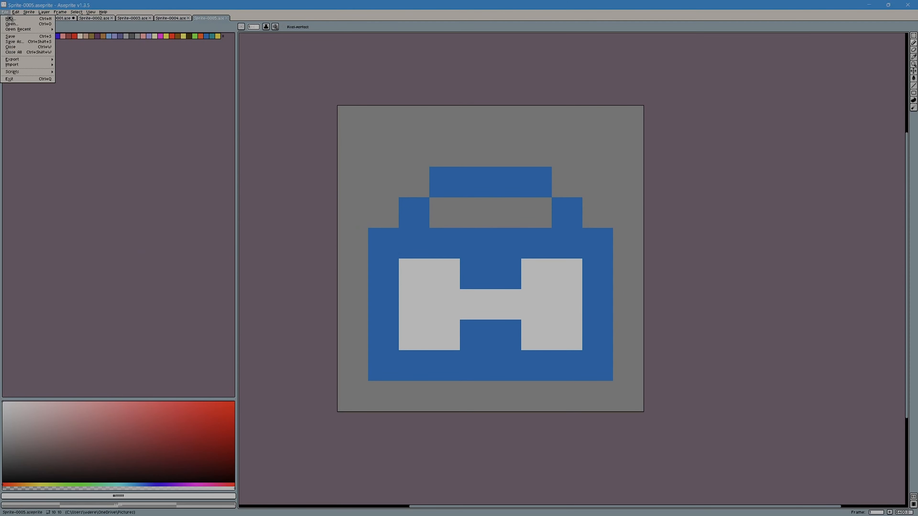
click(13, 21)
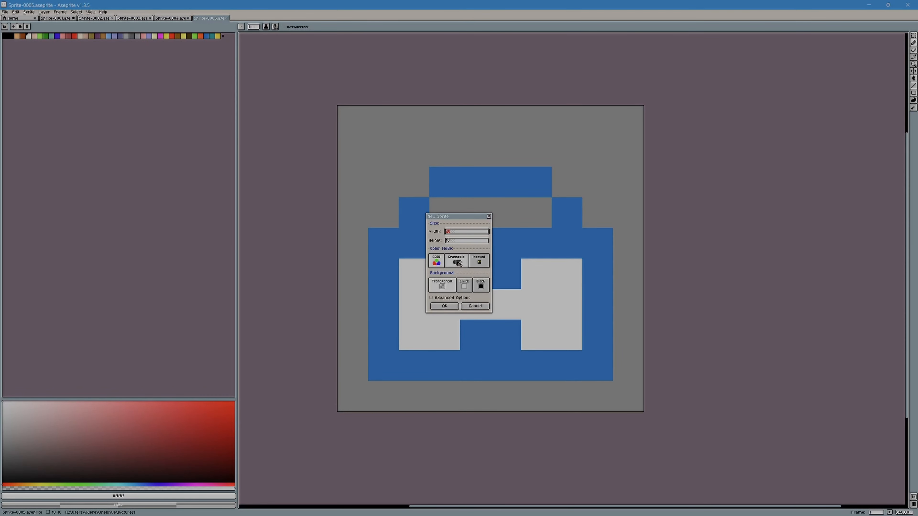
click(452, 307)
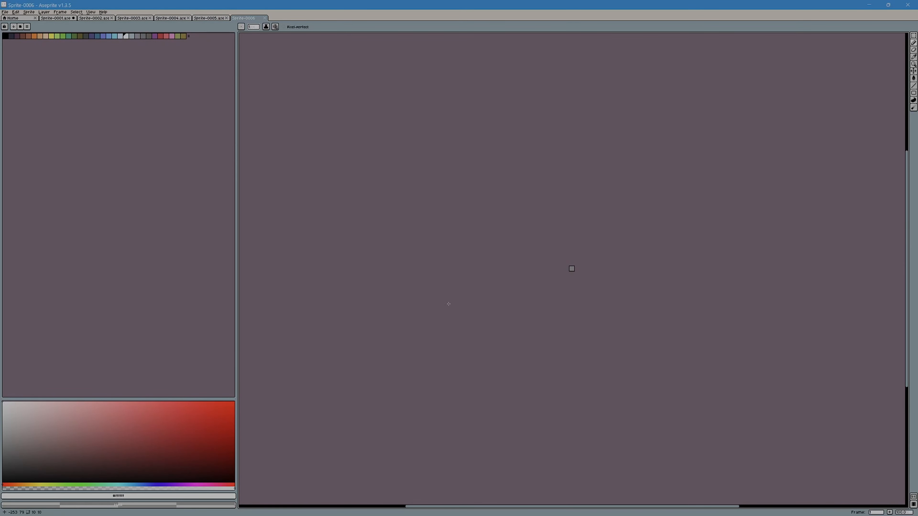
scroll(564, 268, up, 10)
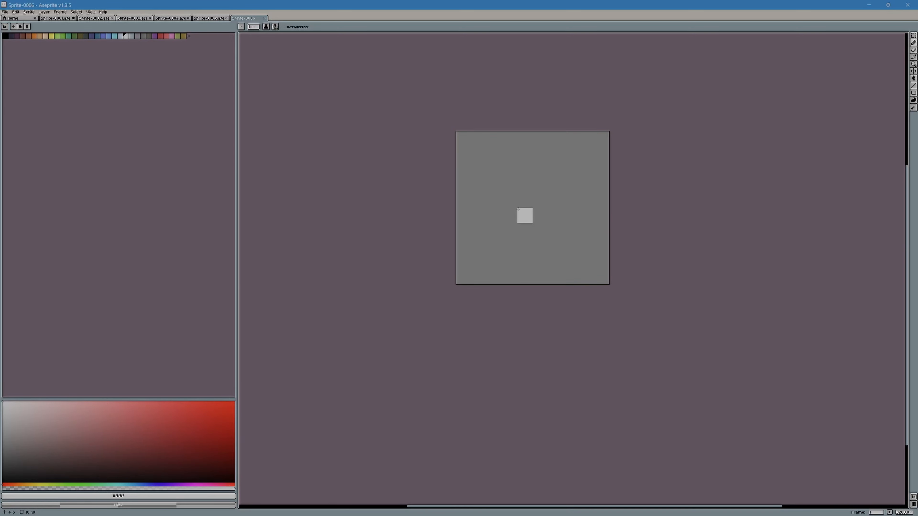
drag(535, 187, 521, 232)
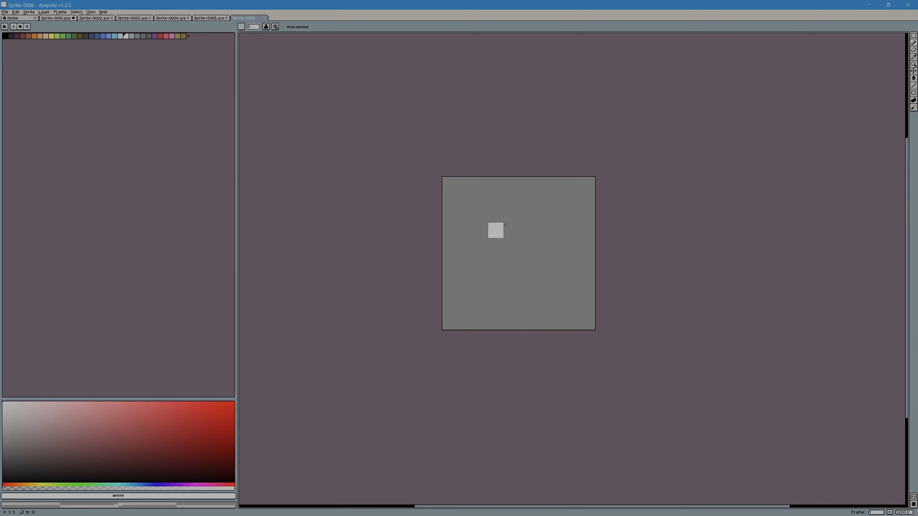
Step: Sample the red from the drawing in Sprite-0004 and return to Sprite-0006 with the Pencil tool
click(173, 18)
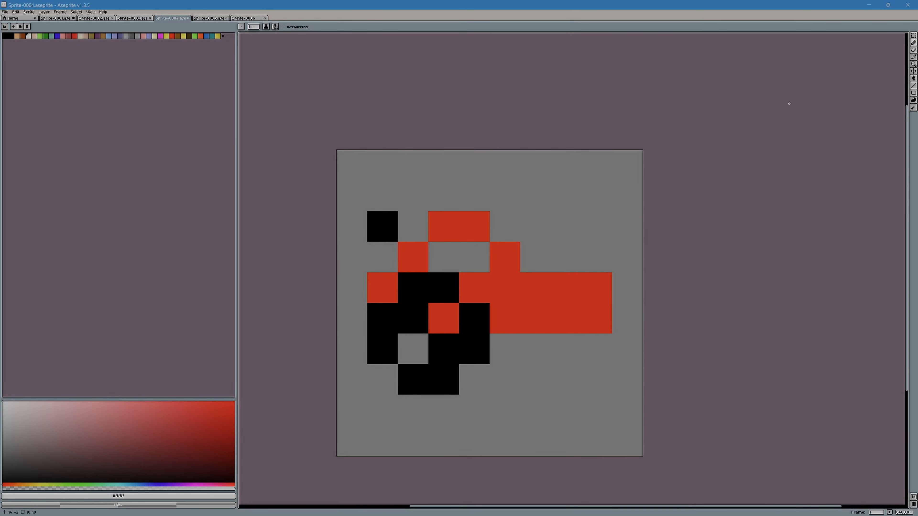
click(914, 56)
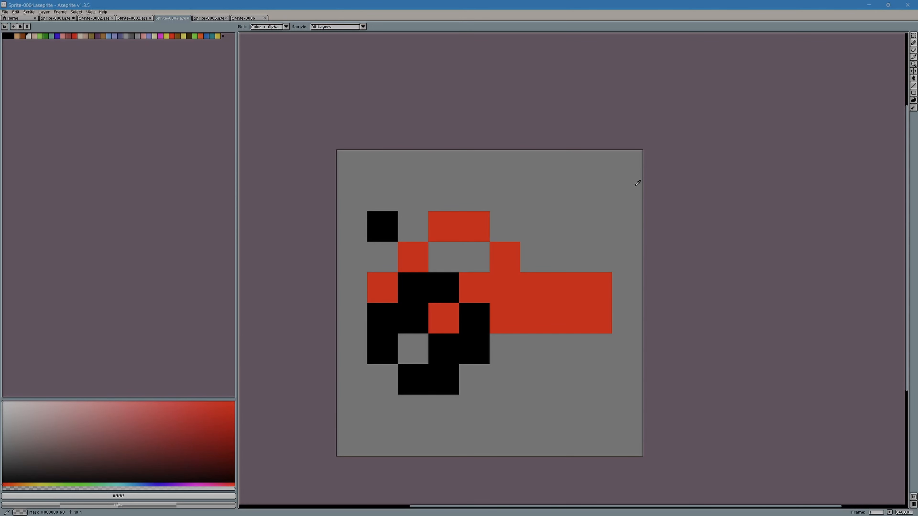
click(542, 300)
click(253, 18)
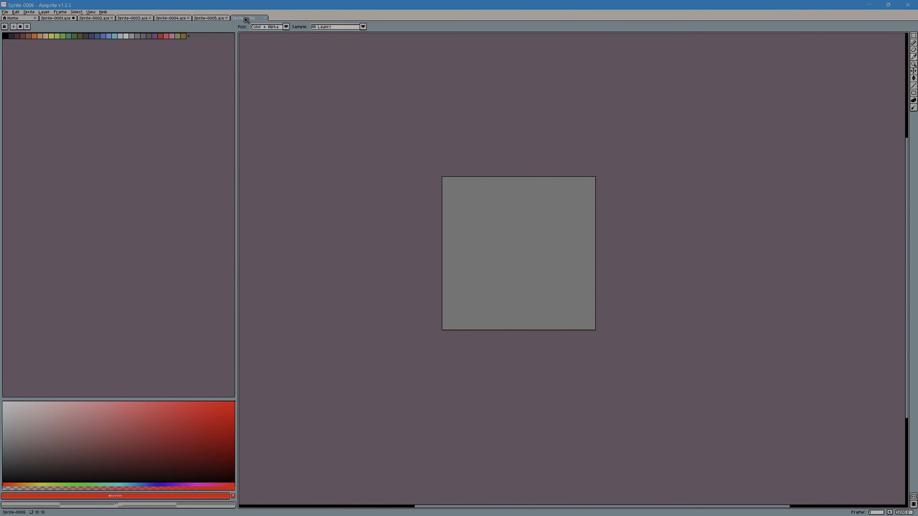
scroll(493, 197, up, 1)
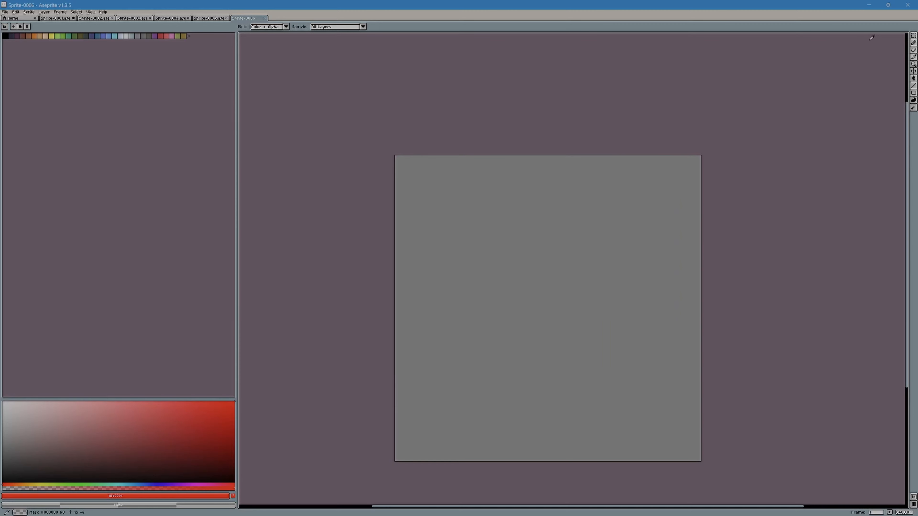
click(914, 43)
click(682, 166)
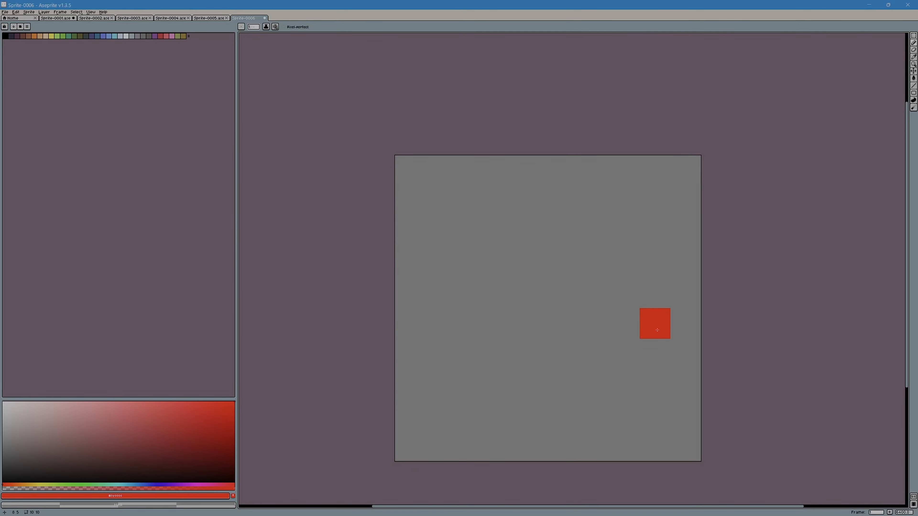
Step: Paint a red gun: an 8-pixel horizontal bar, a 5-pixel upright across its left end, and 4-pixel rows above and below it beside the upright
drag(657, 330, 447, 322)
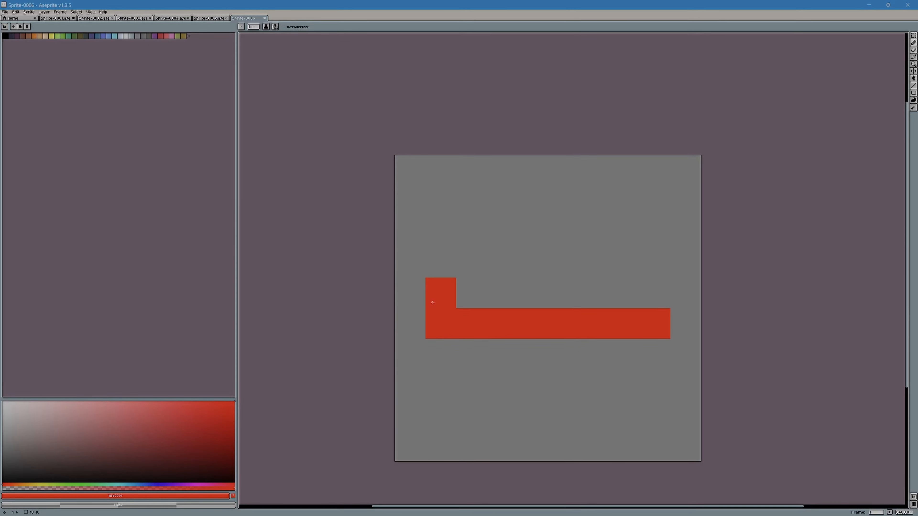
mouse_move(438, 300)
mouse_down()
mouse_move(450, 251)
mouse_move(439, 376)
mouse_up()
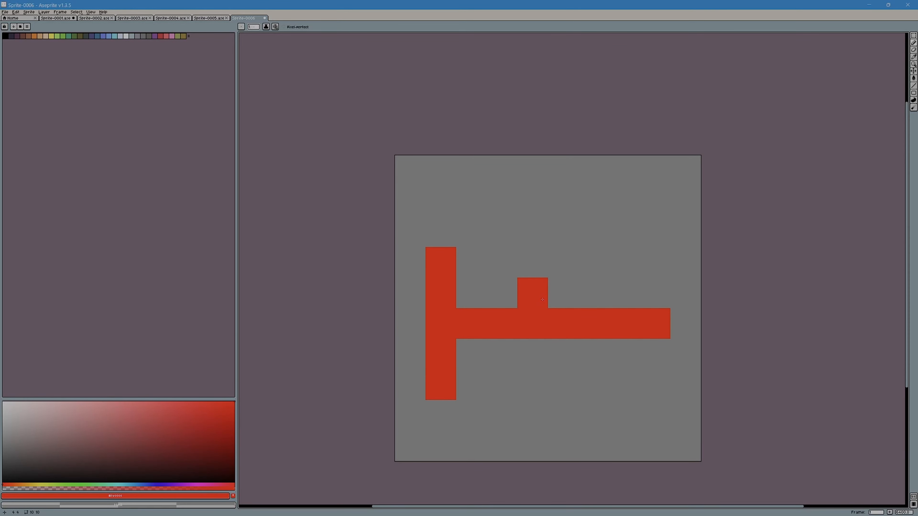
drag(471, 293, 567, 294)
drag(564, 352, 471, 351)
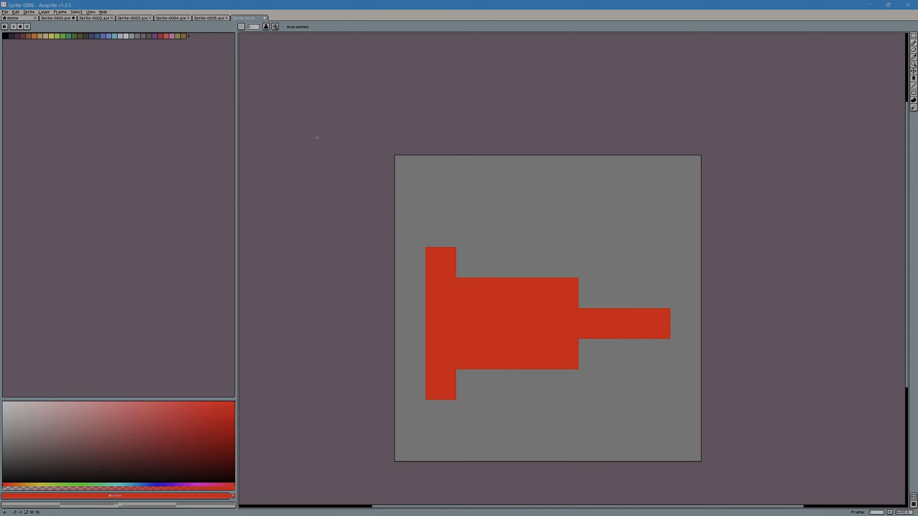
Step: Sample the black from the drawing in Sprite-0004 and return to Sprite-0006 with the Pencil tool
click(213, 17)
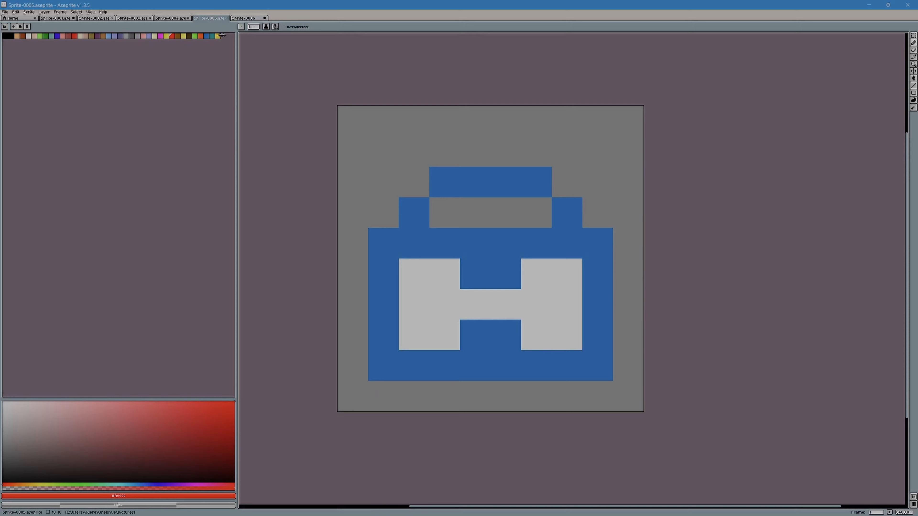
click(174, 18)
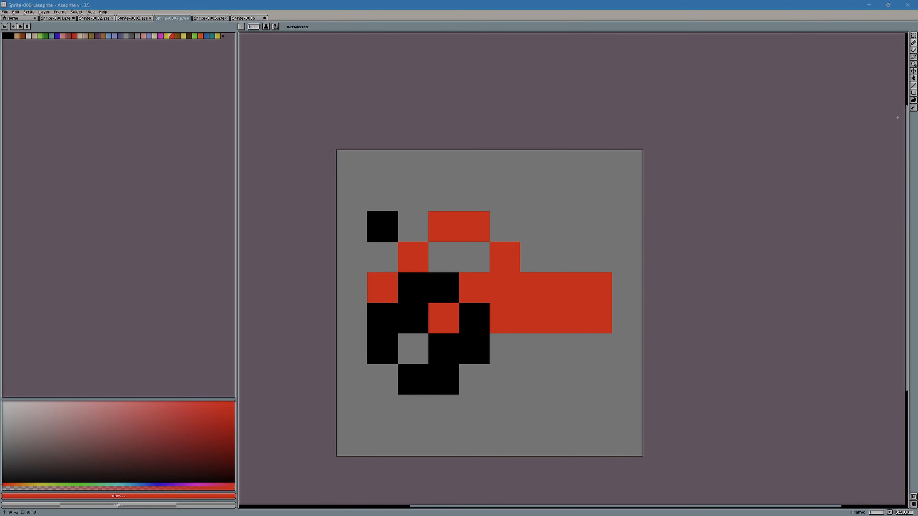
click(914, 57)
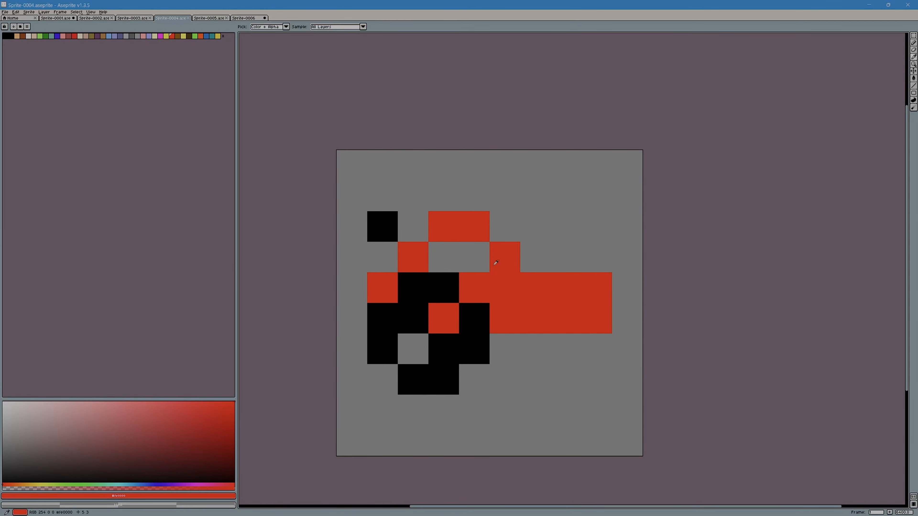
click(450, 286)
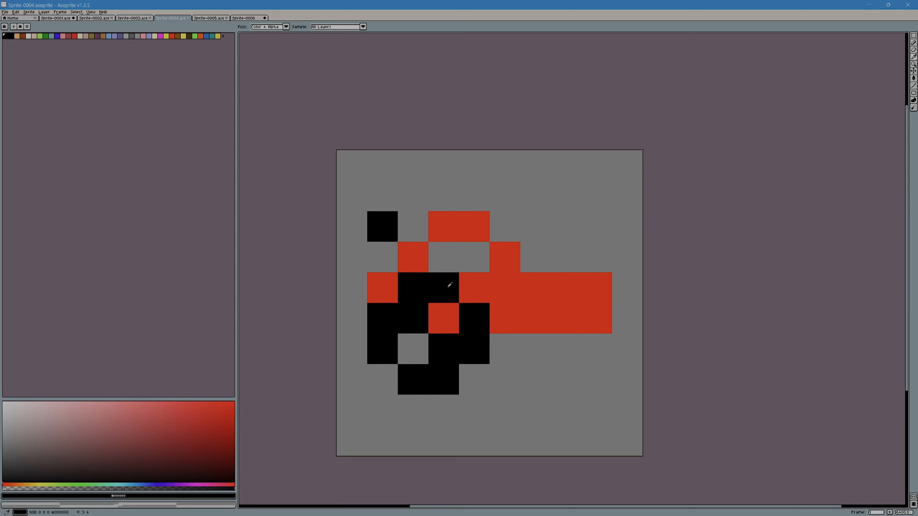
click(248, 18)
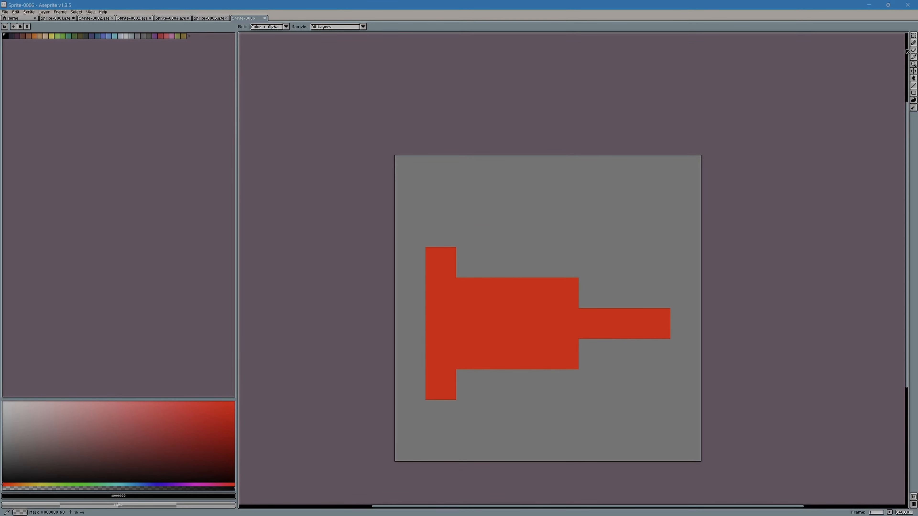
click(914, 43)
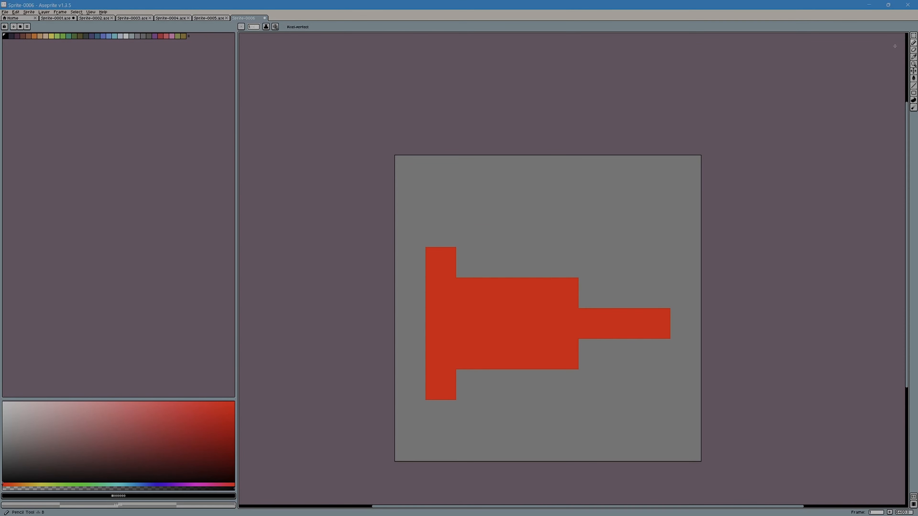
Step: Paint the last 4 pixels of the gun's middle row black as a barrel, plus one black pixel in the body two pixels behind it
drag(656, 324, 561, 321)
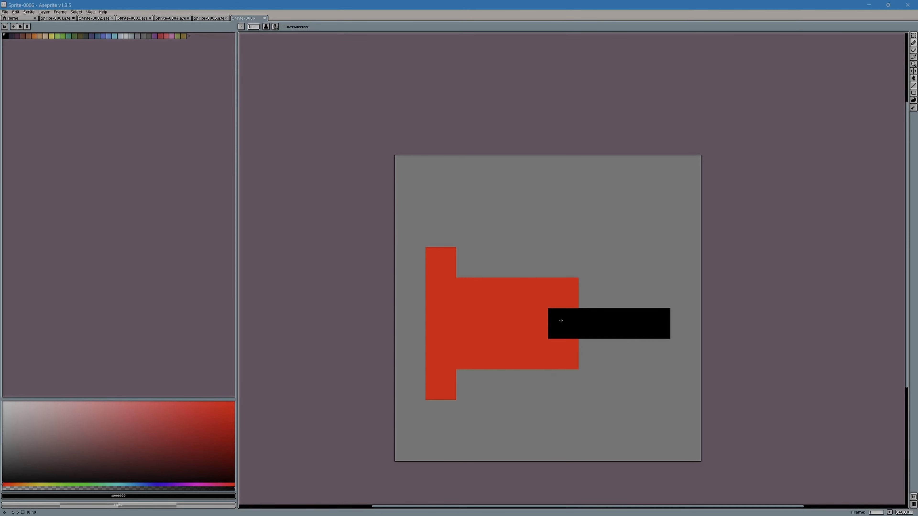
click(556, 316)
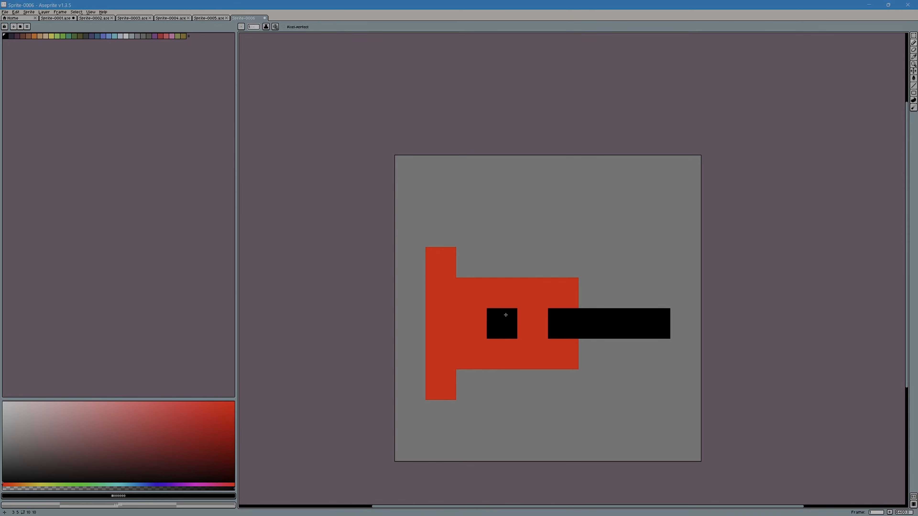
click(505, 315)
click(469, 323)
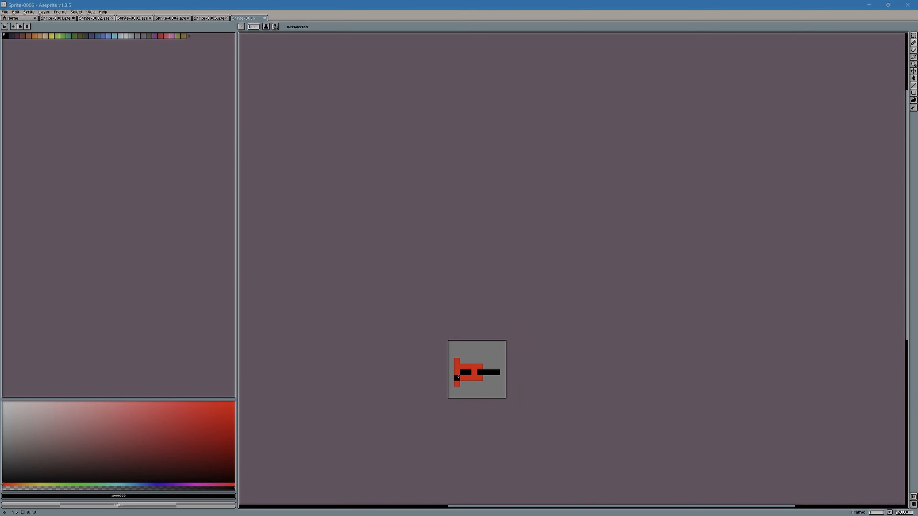
scroll(513, 376, up, 5)
click(427, 345)
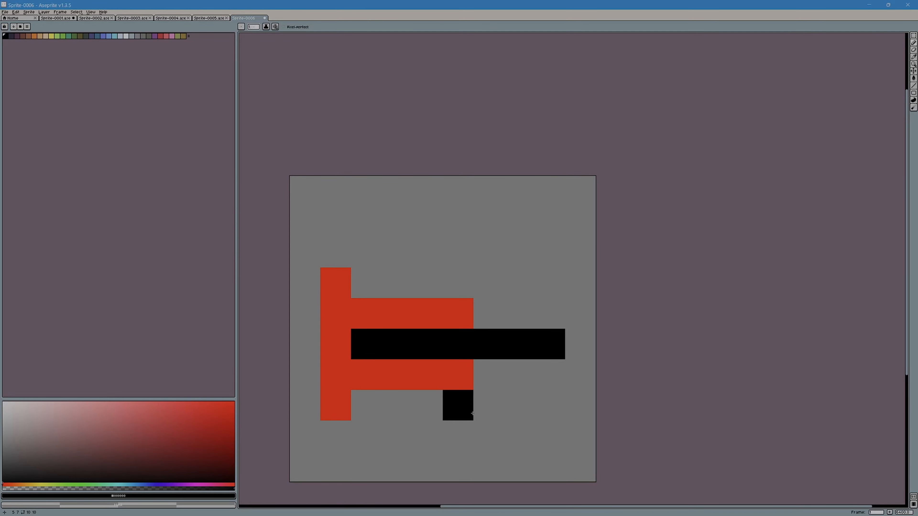
key(ctrl+z)
key(ctrl+z)
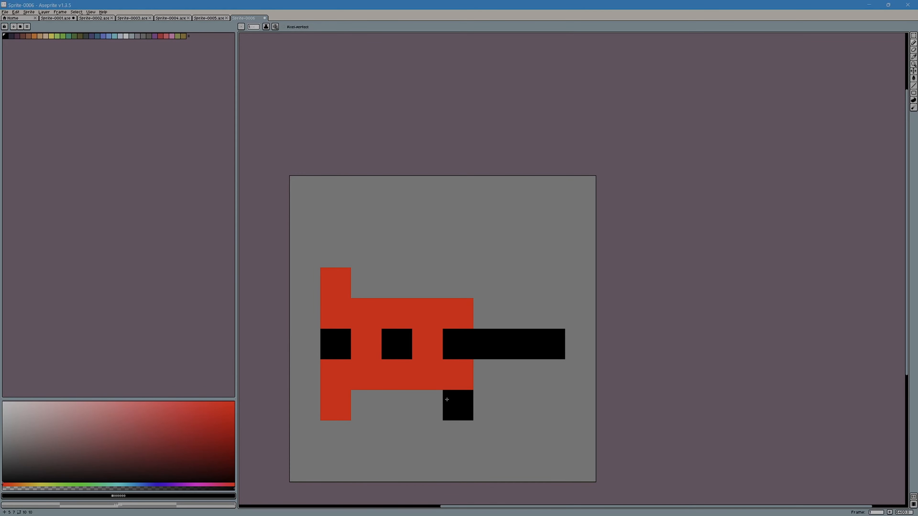
Step: Save the red and black gun sprite in the Pictures folder as Sprite-0006.aseprite
scroll(451, 396, down, 1)
scroll(451, 397, down, 2)
scroll(452, 393, up, 2)
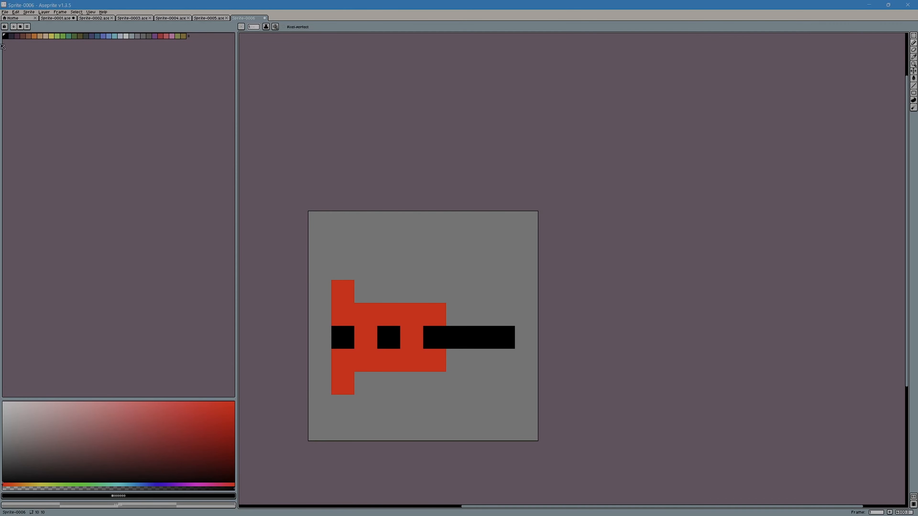
click(5, 12)
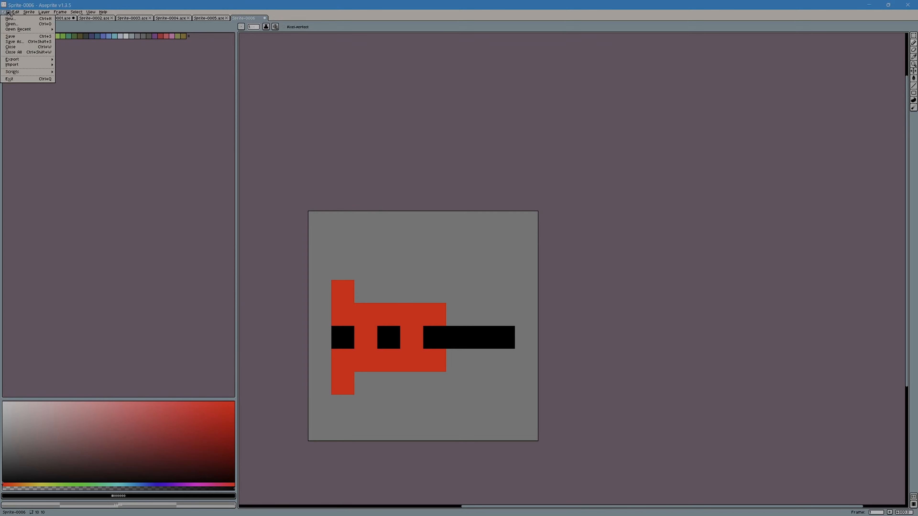
click(15, 37)
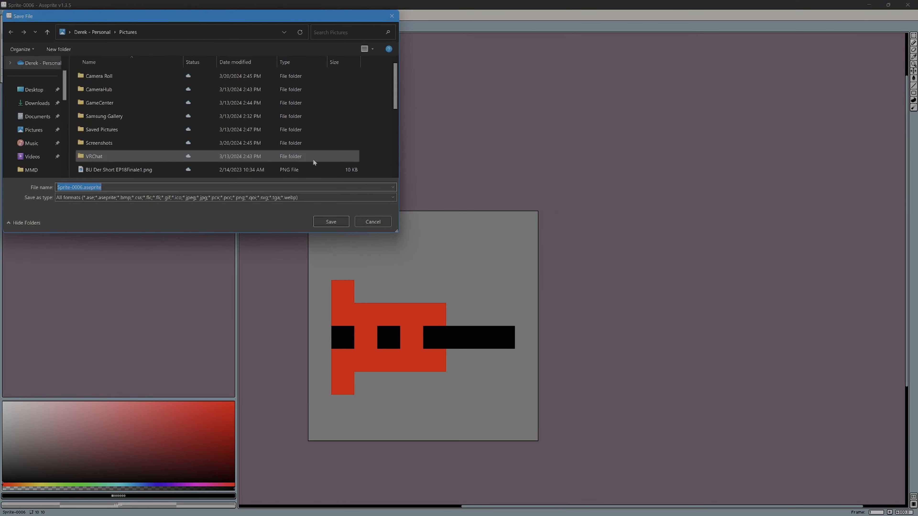
click(332, 220)
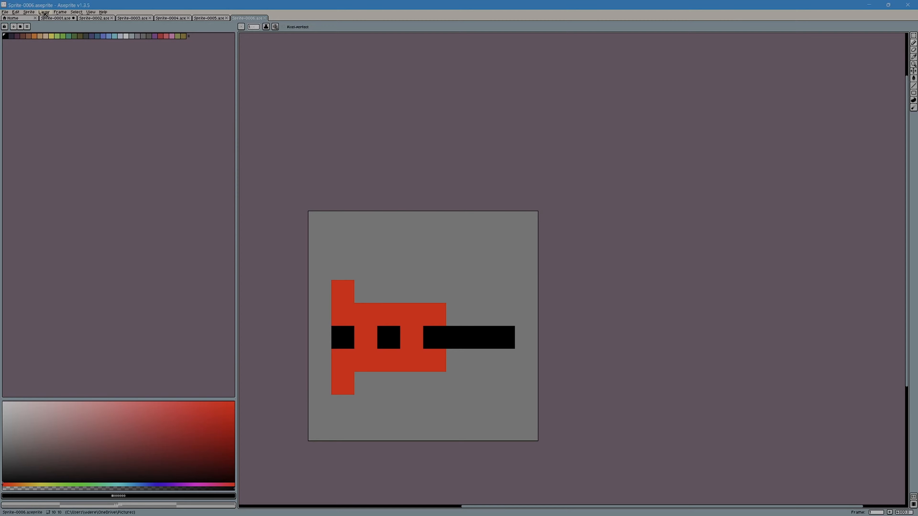
Step: Review the drawings in Sprite-0001 through Sprite-0006 one after another
click(52, 22)
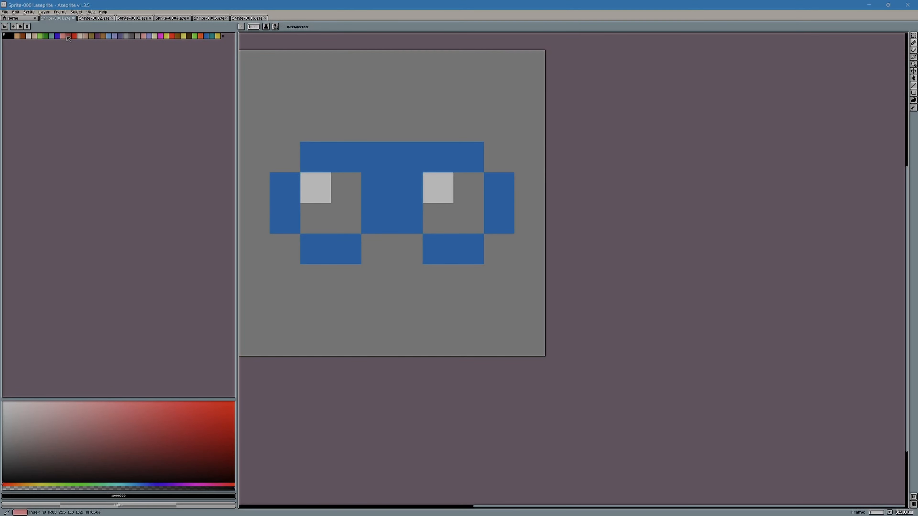
click(98, 18)
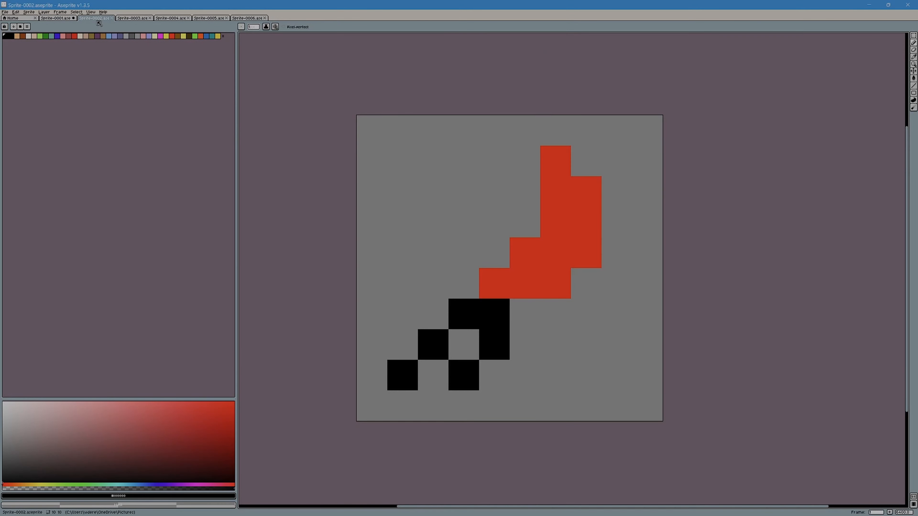
click(149, 18)
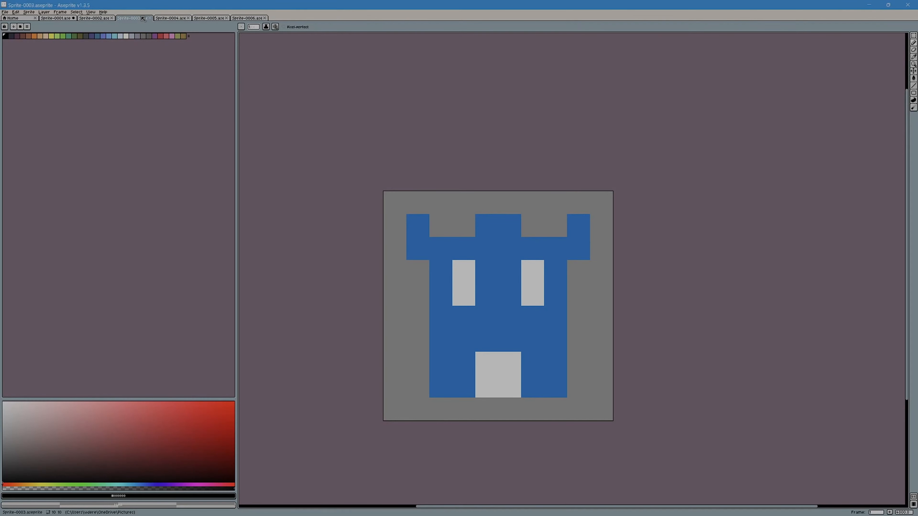
click(184, 18)
click(218, 19)
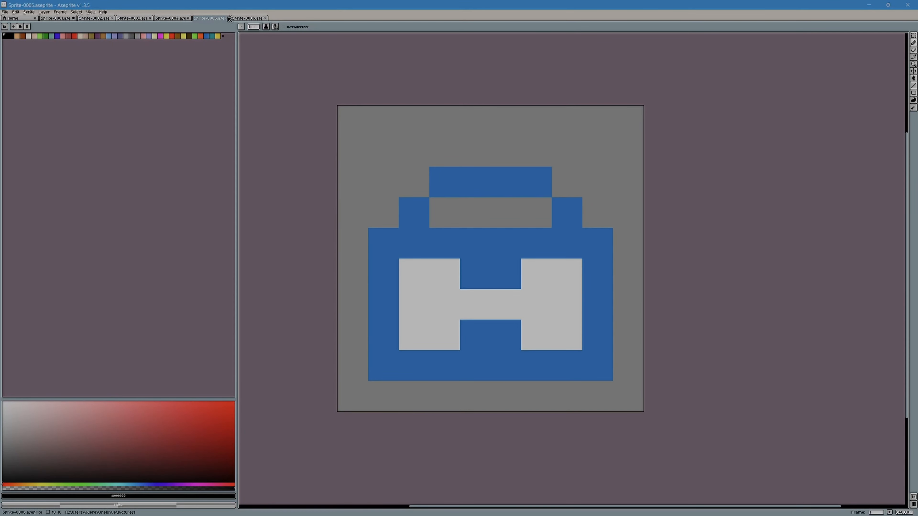
click(252, 18)
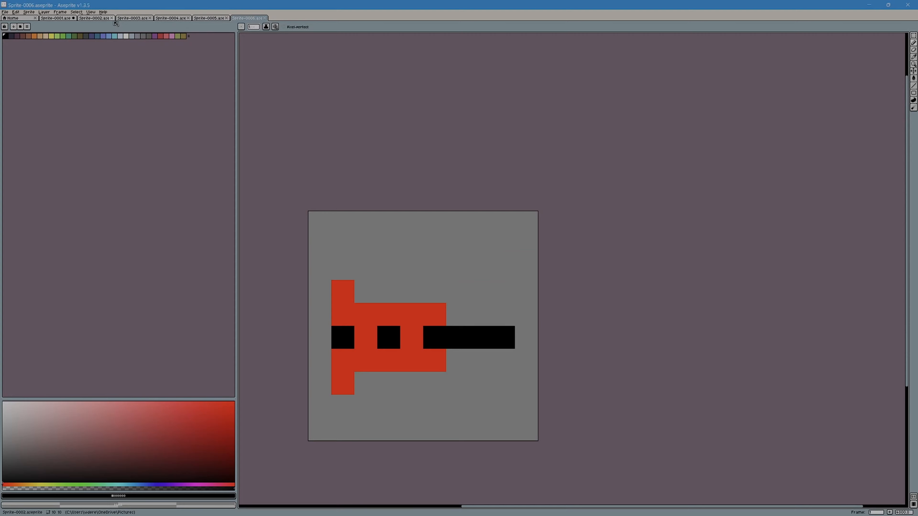
Step: Export the blue goggles drawing in Sprite-0001 as Sprite-0001.png with the existing export settings
click(61, 20)
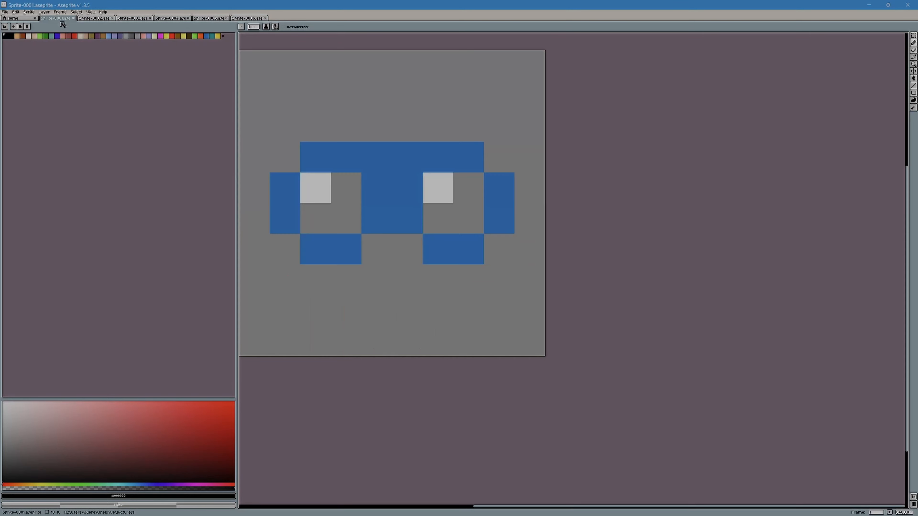
click(8, 13)
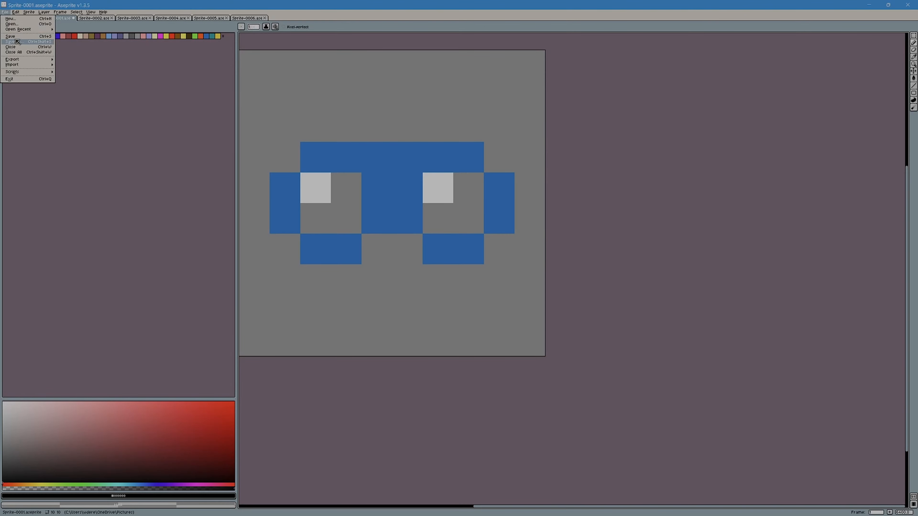
mouse_move(26, 62)
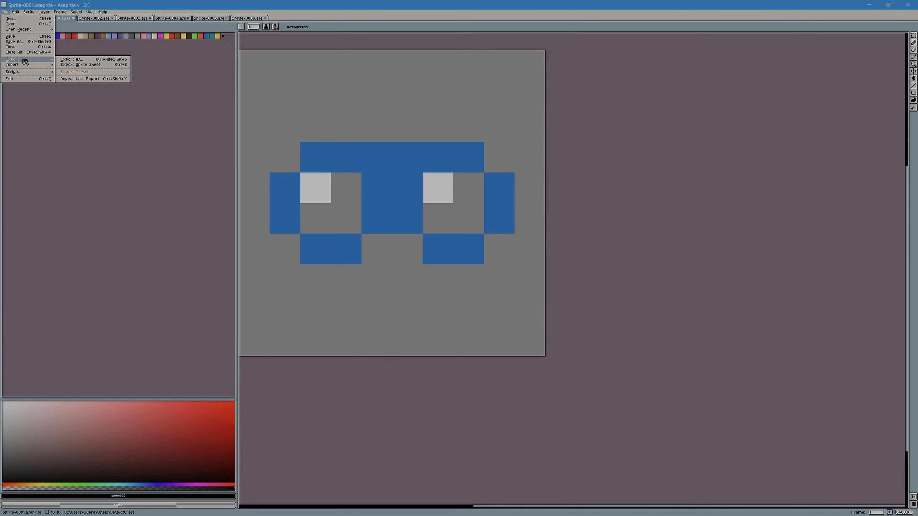
click(70, 60)
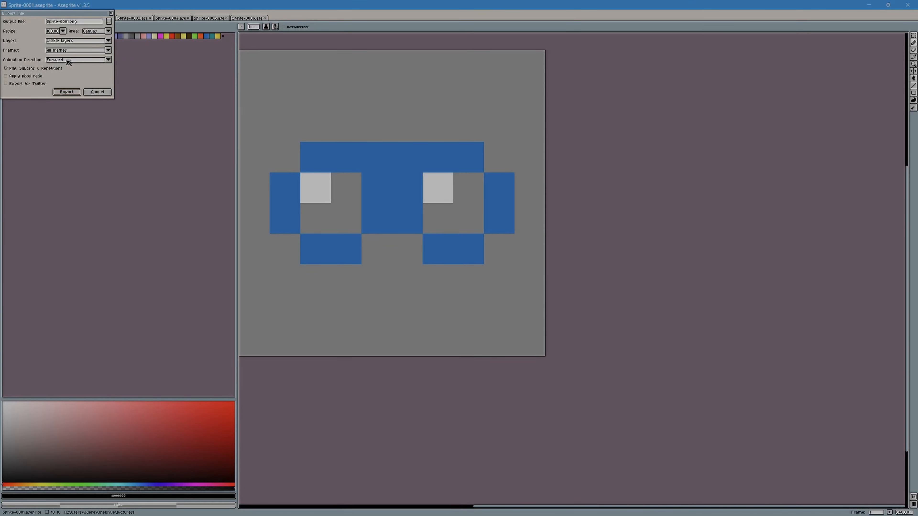
click(65, 91)
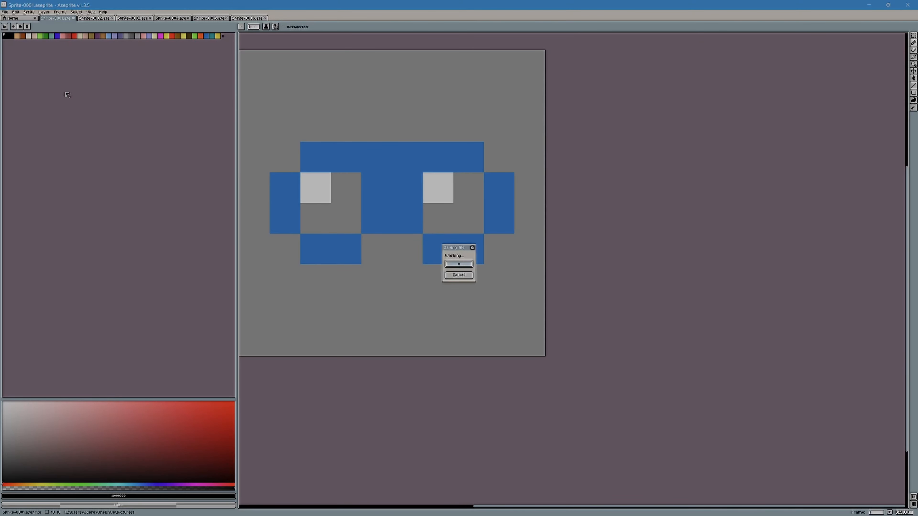
Step: Export the red and black knife drawing in Sprite-0002 as Sprite-0002.png with the existing export settings
click(86, 18)
click(7, 13)
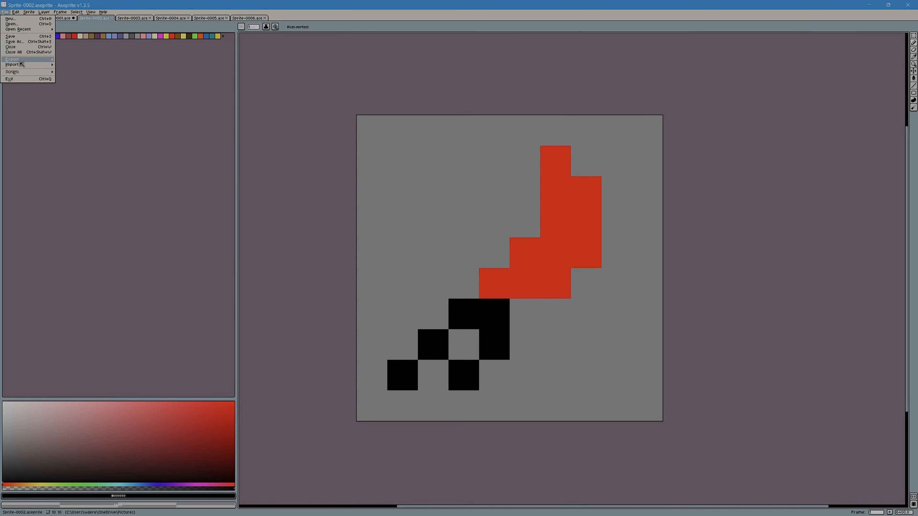
mouse_move(20, 60)
click(63, 60)
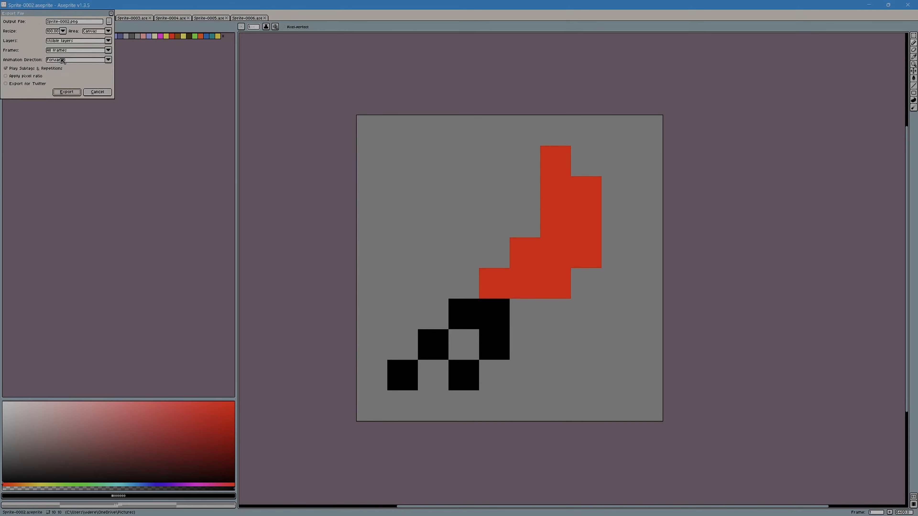
click(79, 92)
Step: Export the blue castle tower drawing in Sprite-0003 as Sprite-0003.png with the existing export settings
click(127, 19)
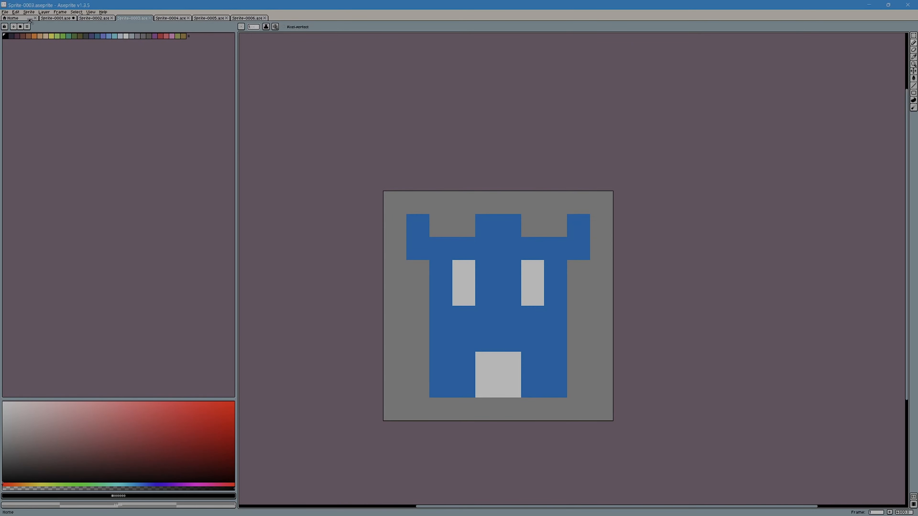
click(5, 12)
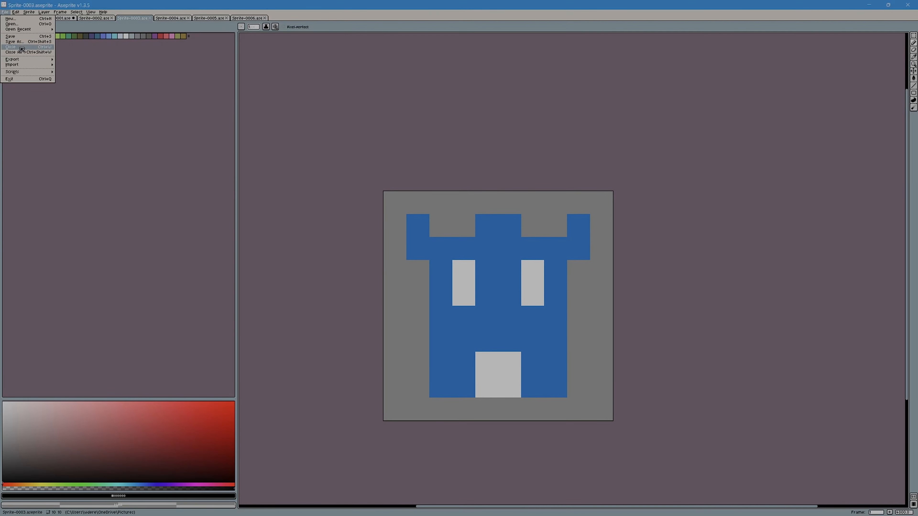
click(17, 30)
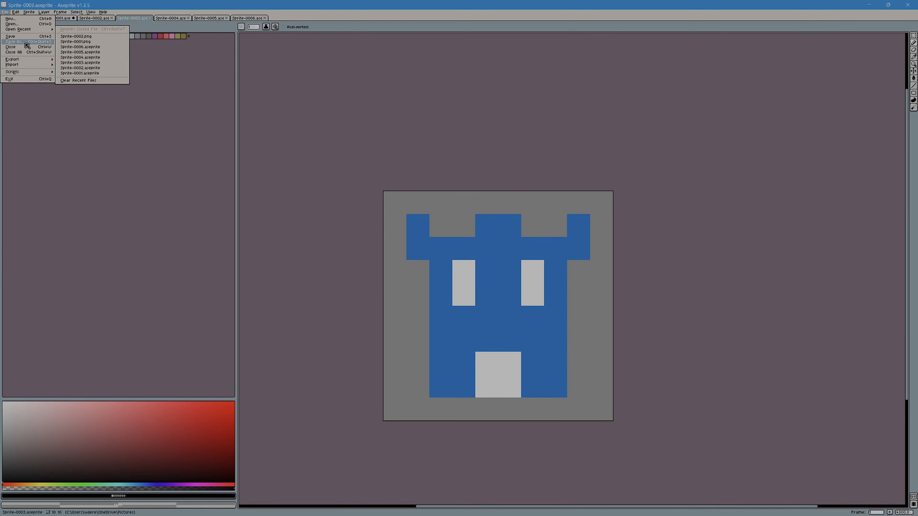
click(67, 60)
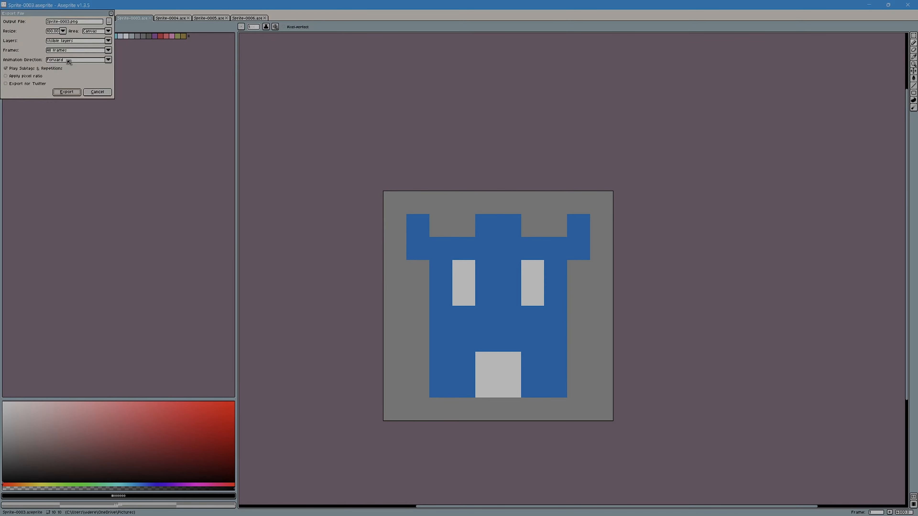
click(67, 93)
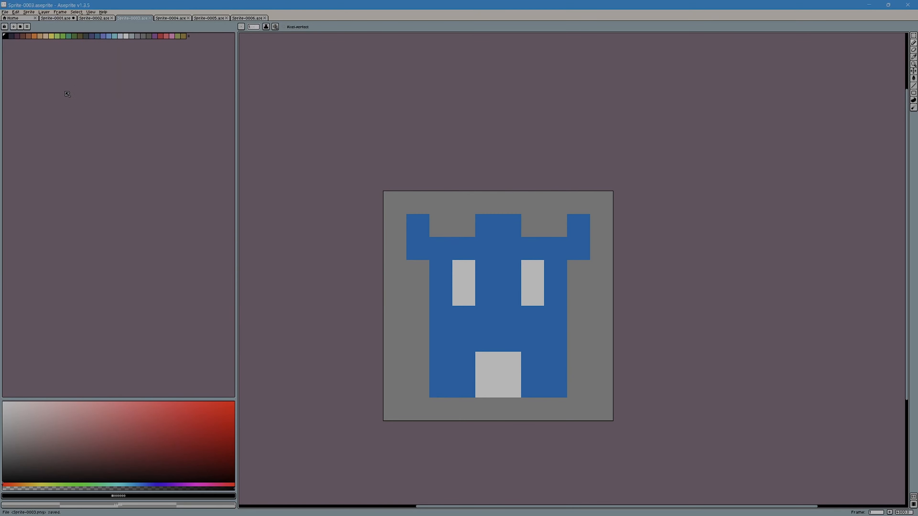
Step: Export the red and black drawing in Sprite-0004 as Sprite-0004.png with the existing export settings
click(165, 19)
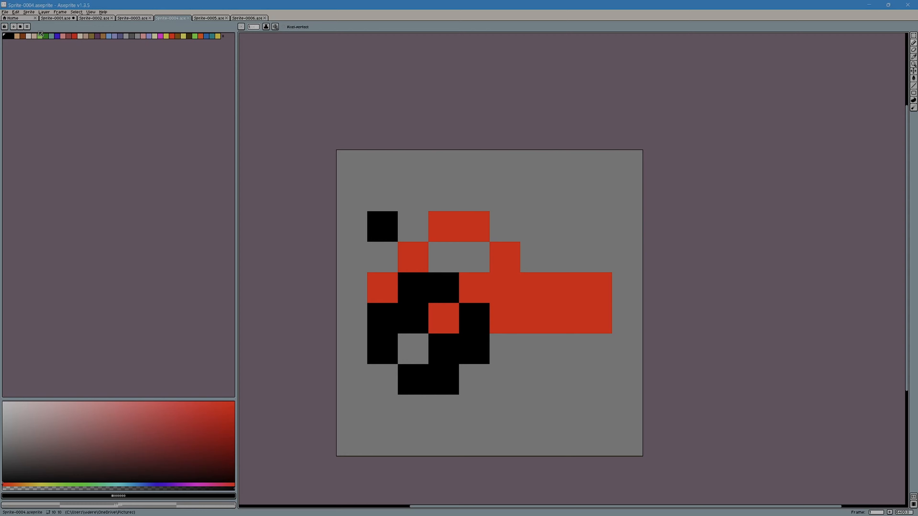
click(5, 12)
mouse_move(22, 65)
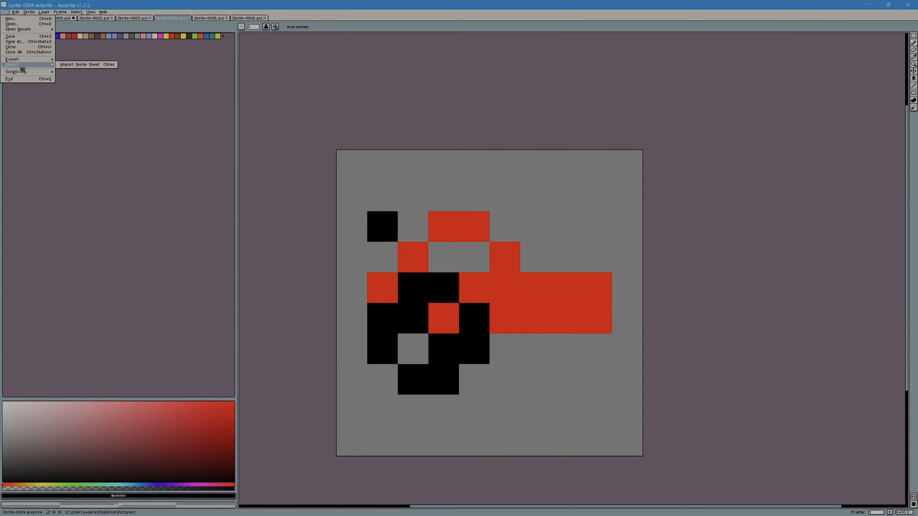
click(82, 64)
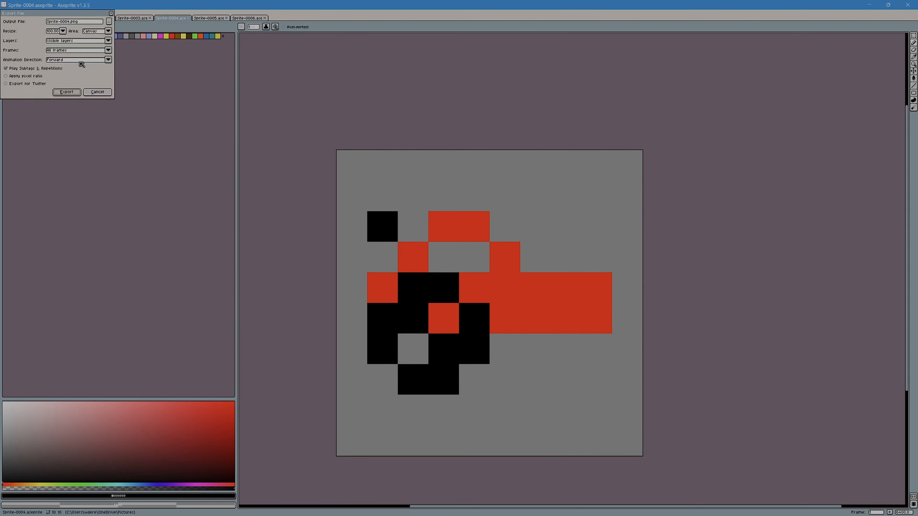
click(68, 91)
Step: Export the blue case drawing in Sprite-0005 as Sprite-0005.png with the existing export settings
click(204, 18)
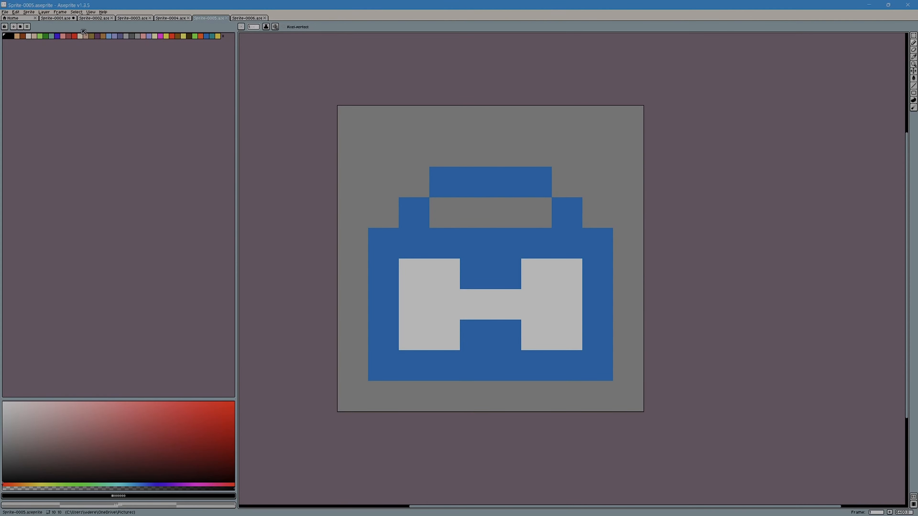
click(5, 12)
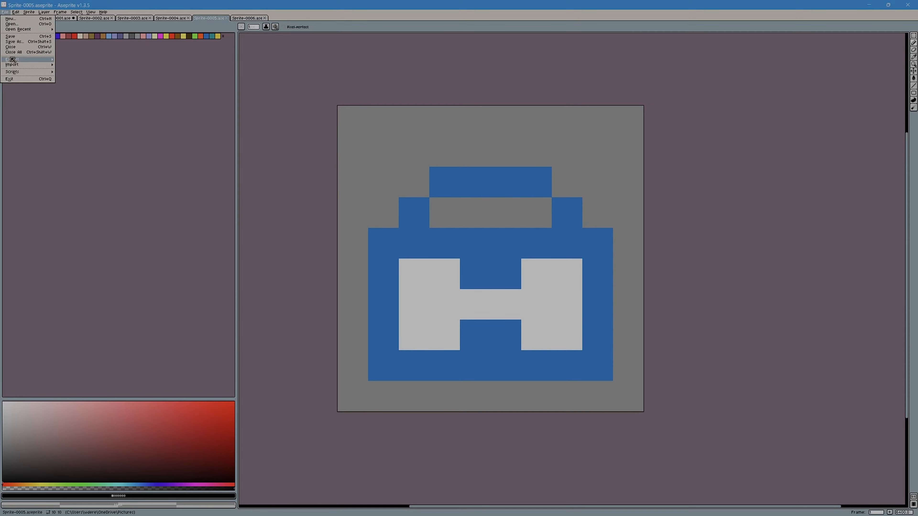
mouse_move(12, 59)
click(72, 60)
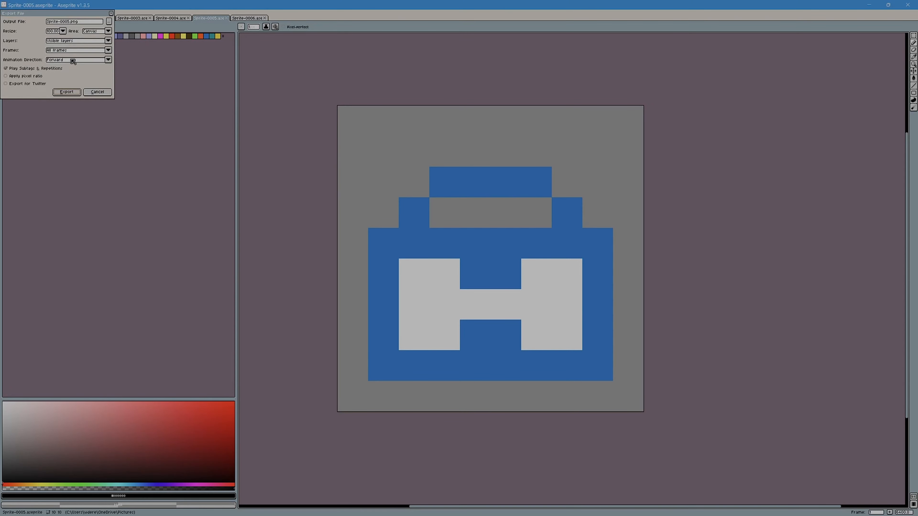
click(76, 93)
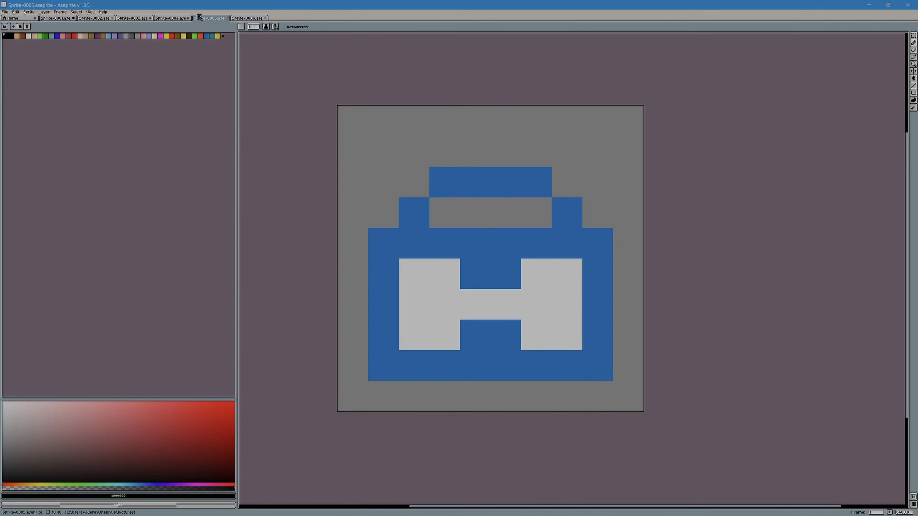
Step: Export the red and black gun drawing in Sprite-0006 as a PNG with the existing export settings
click(239, 18)
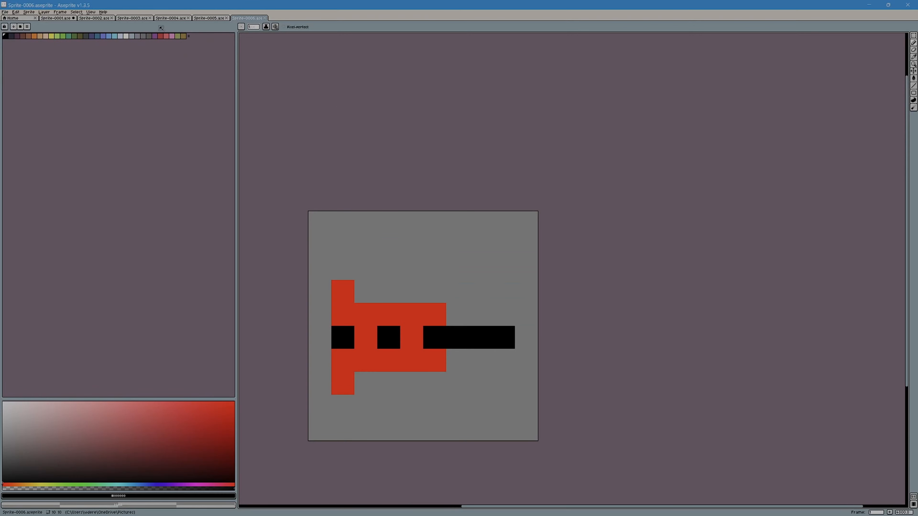
click(8, 13)
mouse_move(20, 62)
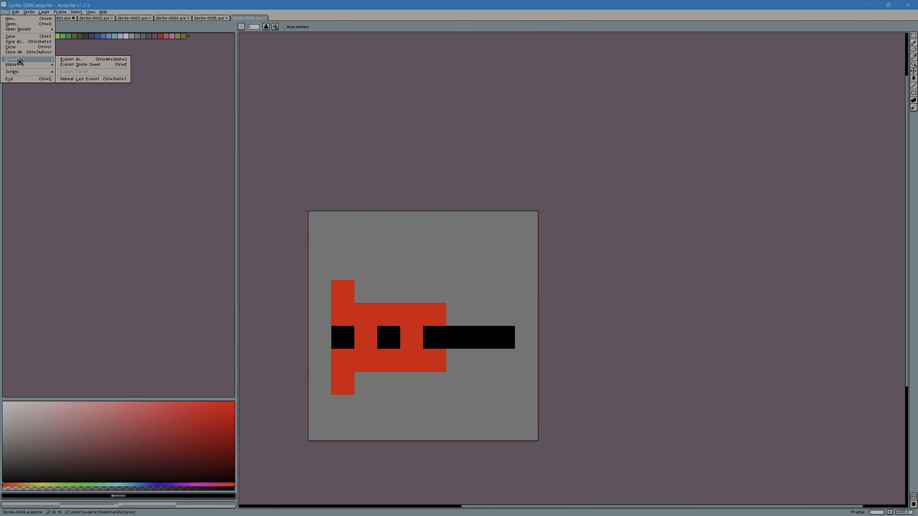
click(69, 59)
click(78, 96)
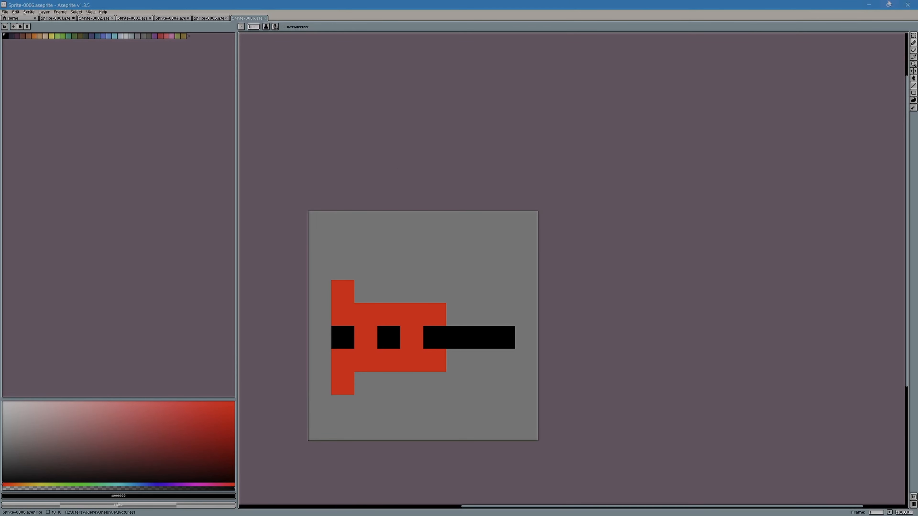
Step: Switch to the Word rules document and copy the whole "Big Stompy Robots for Victory!" heading and rules paragraph
click(881, 3)
click(875, 4)
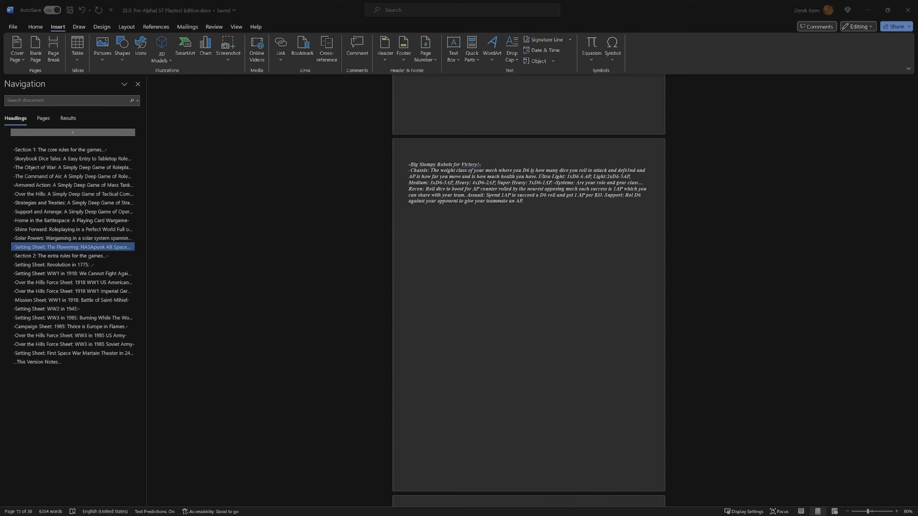
scroll(432, 218, down, 1)
drag(482, 149, 424, 215)
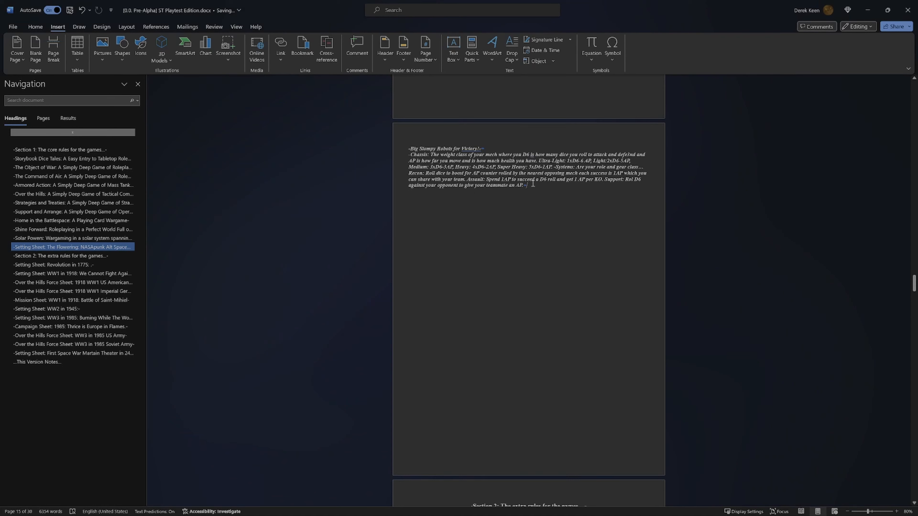
drag(533, 184, 400, 142)
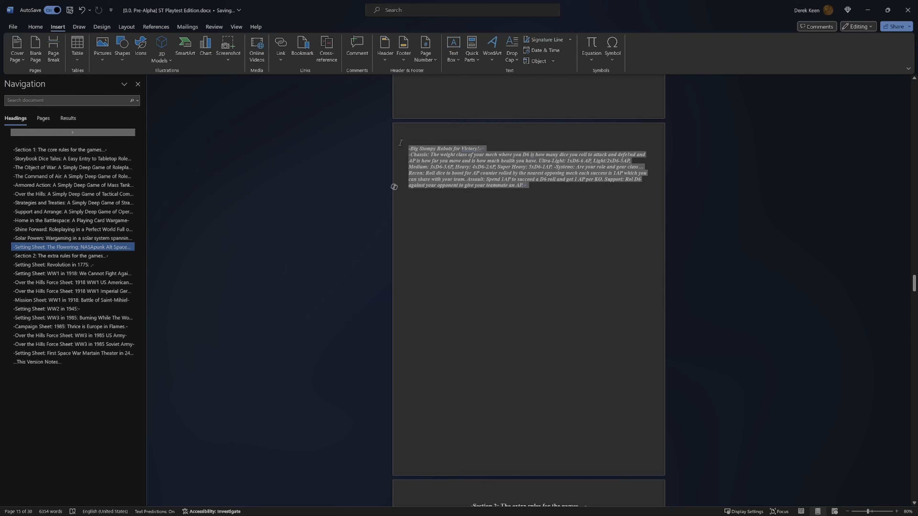
right_click(427, 165)
click(448, 212)
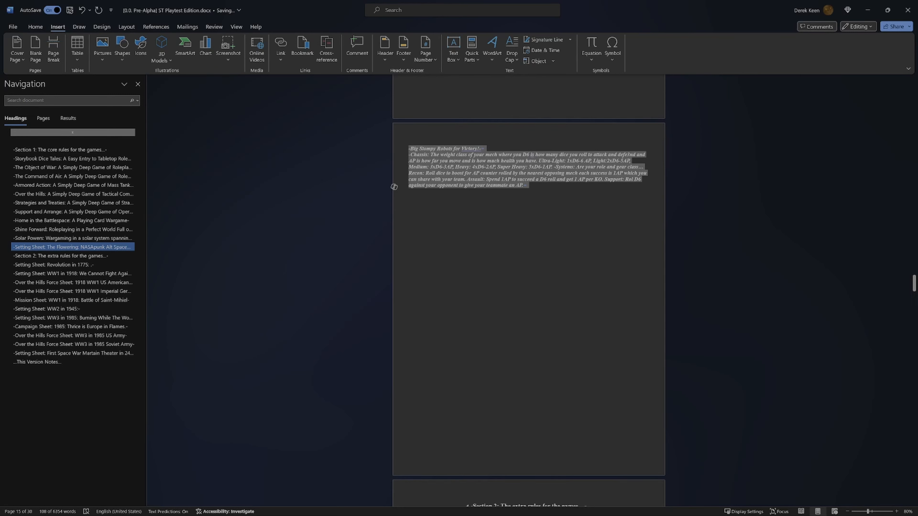
Step: Switch to Affinity Designer with a blank untitled portrait document
mouse_move(636, 503)
click(374, 507)
click(466, 416)
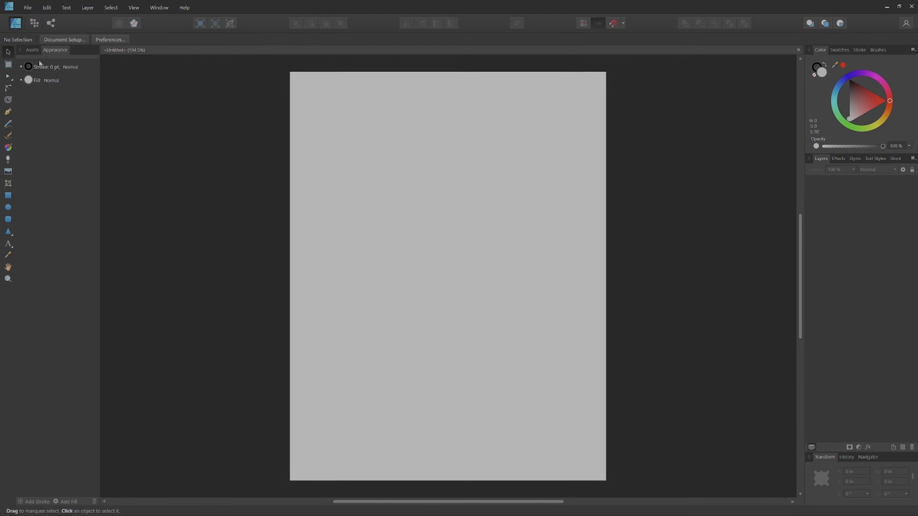
click(34, 54)
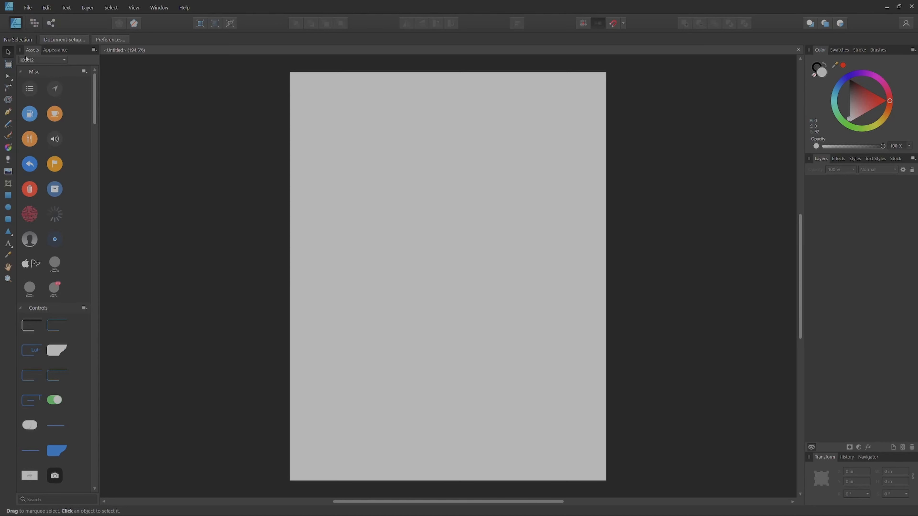
click(60, 52)
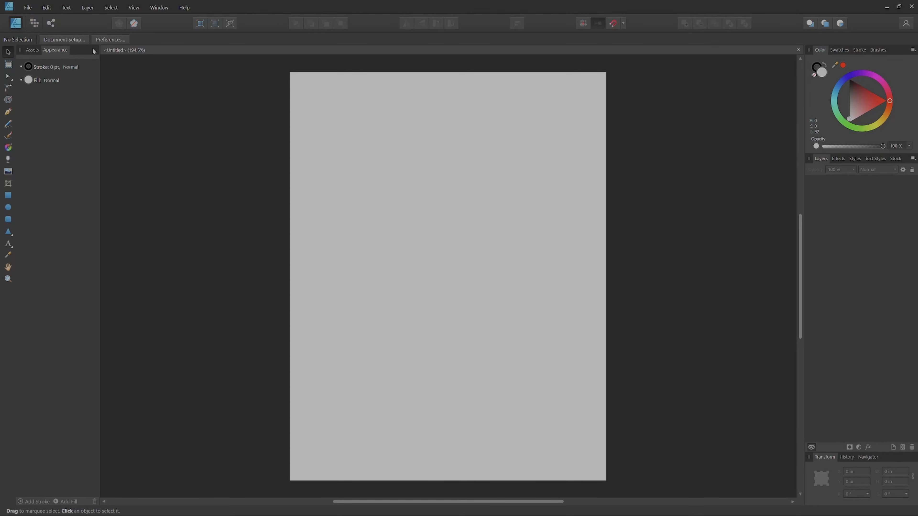
click(103, 40)
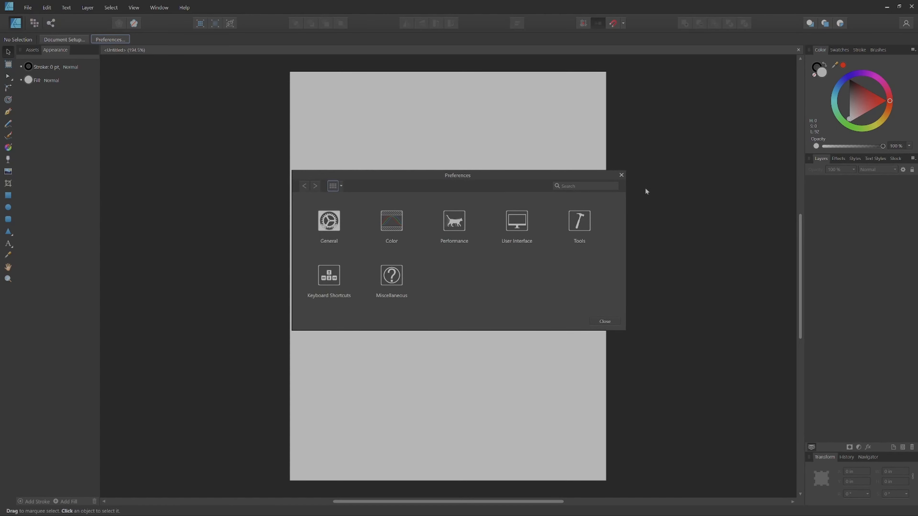
click(622, 176)
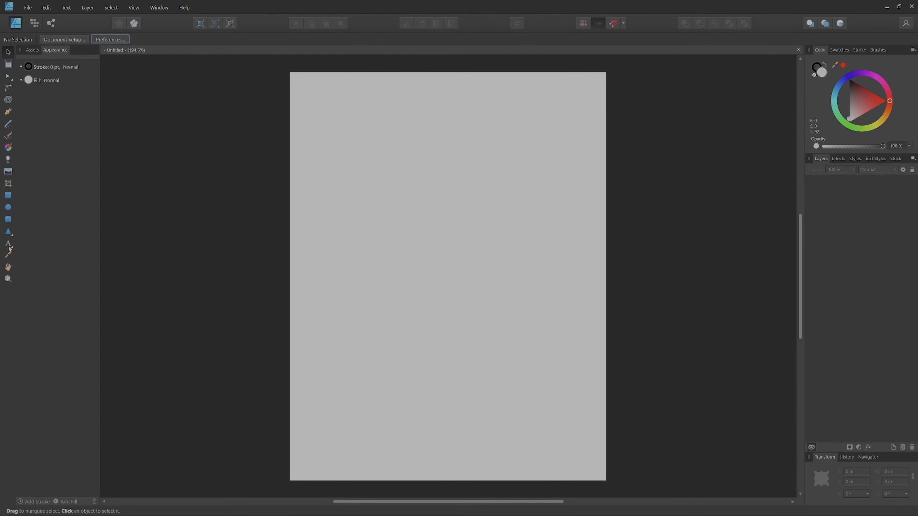
Step: Start an art text object at the page's upper-left corner and paste in the "Big Stompy Robots for Victory!" heading and rules copied from the Word document
click(16, 242)
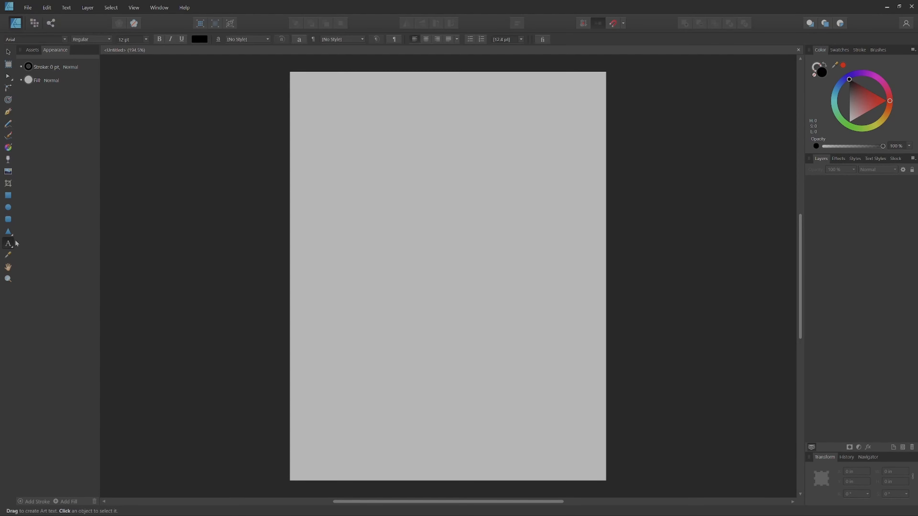
click(299, 81)
drag(317, 92, 415, 99)
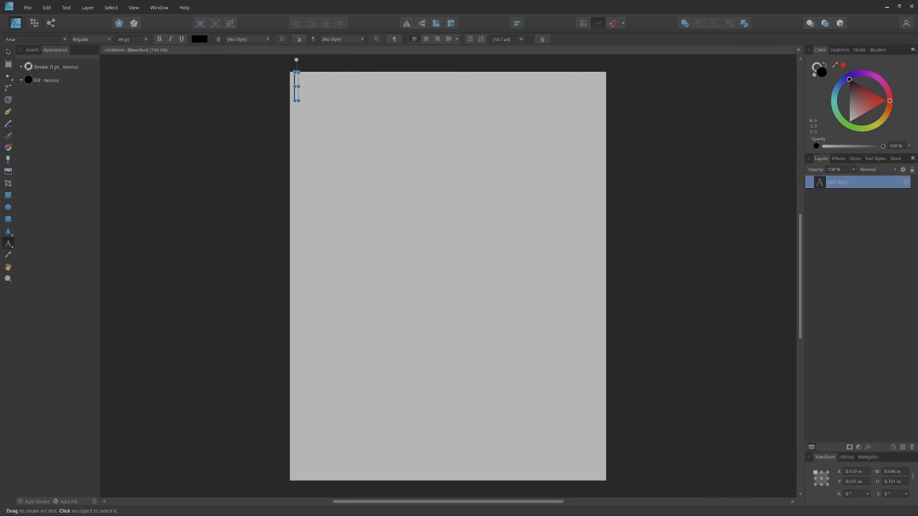
key(alt+Tab)
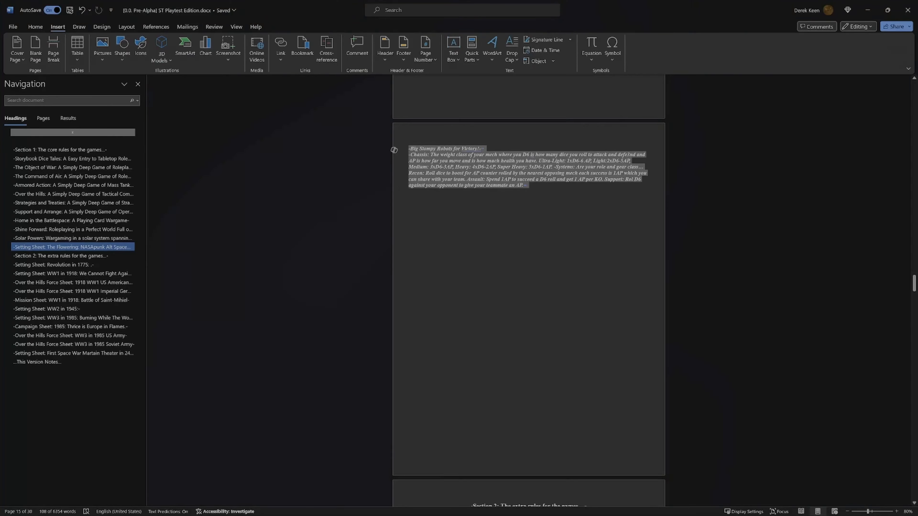
key(ctrl+c)
key(alt+Tab)
key(ctrl+v)
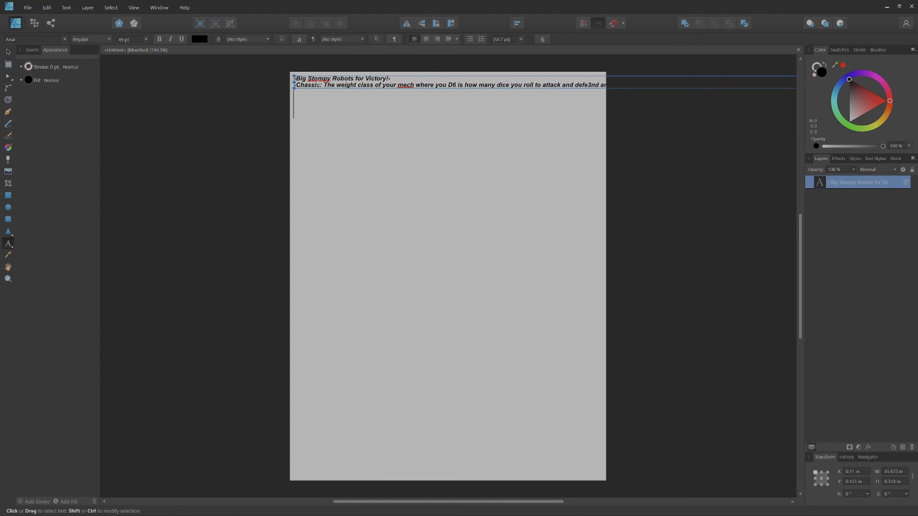
Step: Centre-align the "Big Stompy Robots for Victory!" heading line of the pasted art text
click(394, 78)
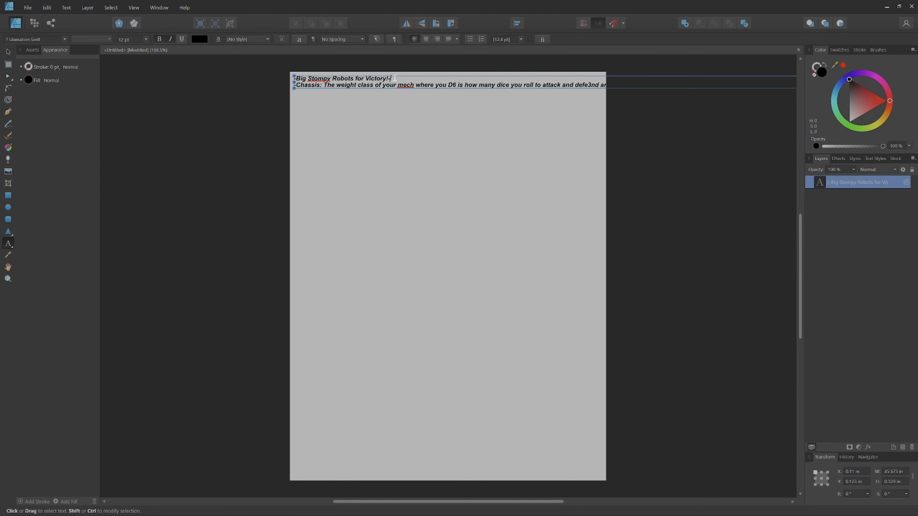
click(437, 39)
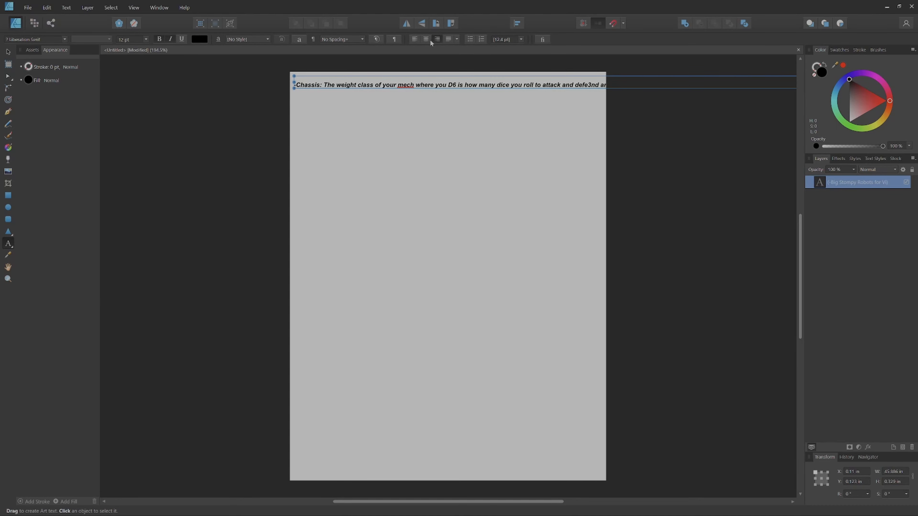
click(426, 39)
scroll(471, 141, down, 1)
drag(471, 174, 397, 275)
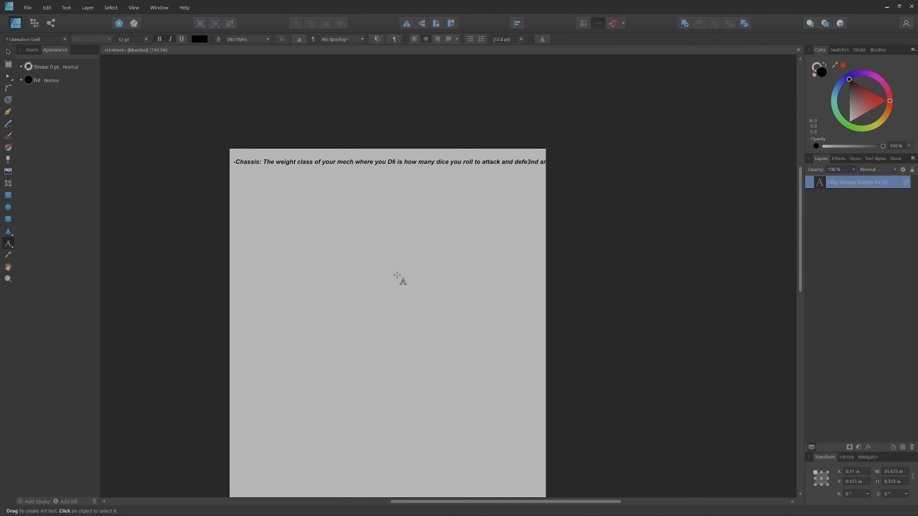
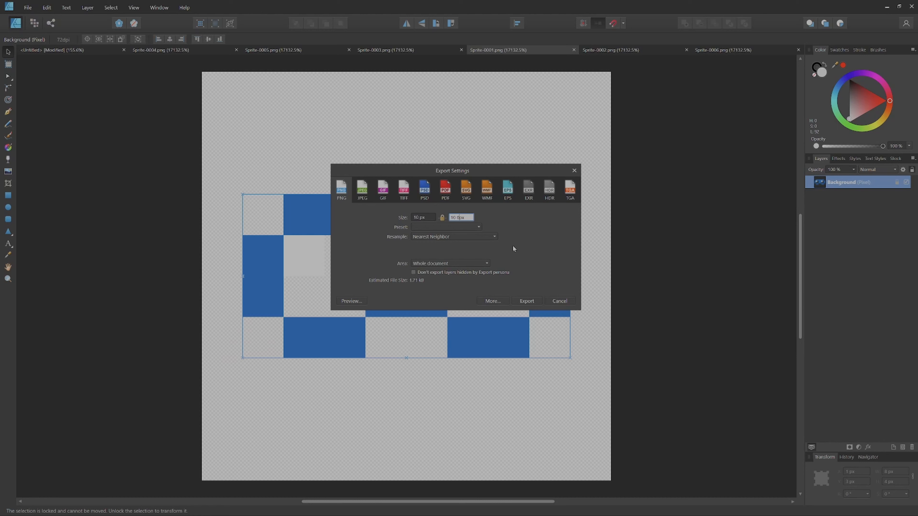
Step: Set the export height to 1080 px and export Sprite-0001.png as a PNG named BU Sprite-0001.png
text(80)
click(529, 299)
click(529, 302)
Step: Switch to Sprite-0002.png and export it as an enlarged PNG named BU Sprite-0002.png
click(611, 50)
click(28, 8)
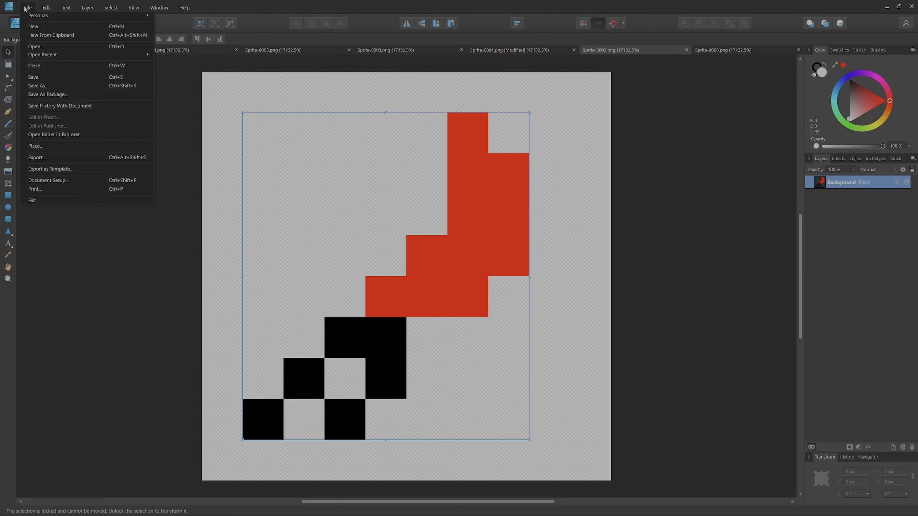
click(61, 158)
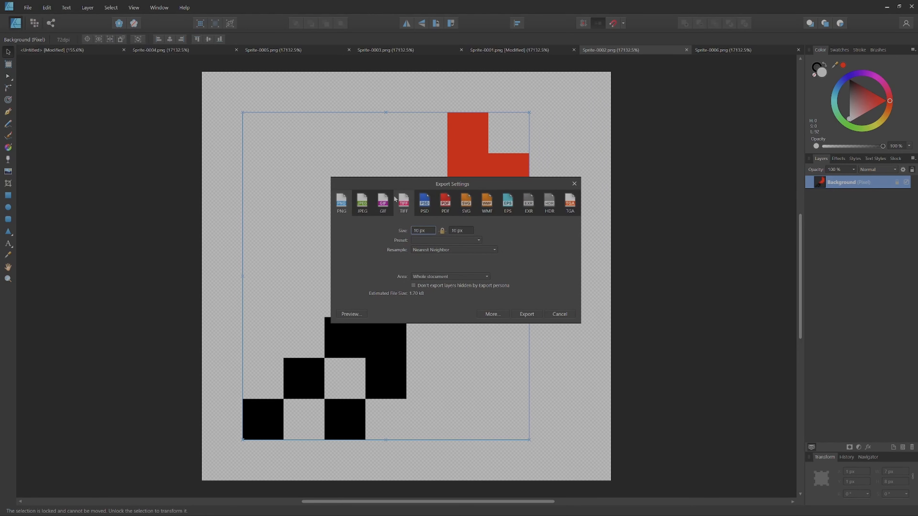
click(456, 231)
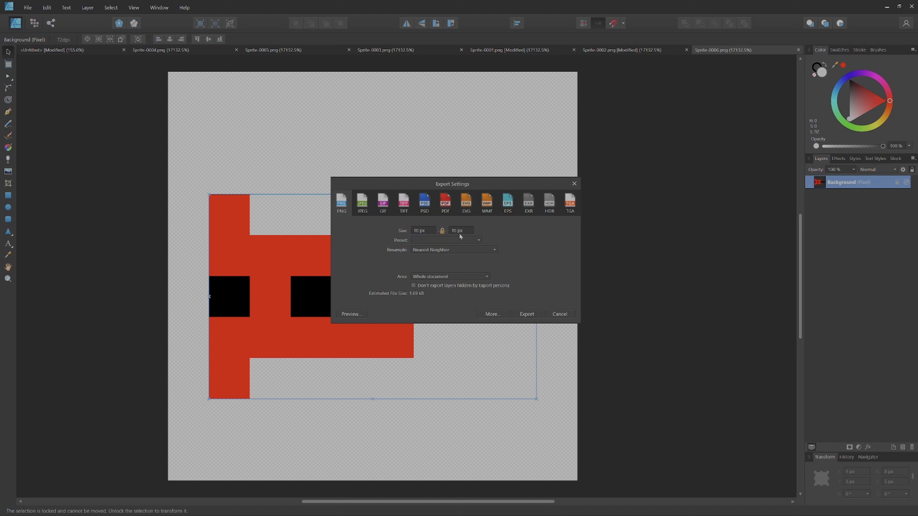
Step: Export Sprite-0006.png as an enlarged PNG named BU Sprite-0006.png in the Pictures folder
click(456, 231)
key(Return)
click(535, 314)
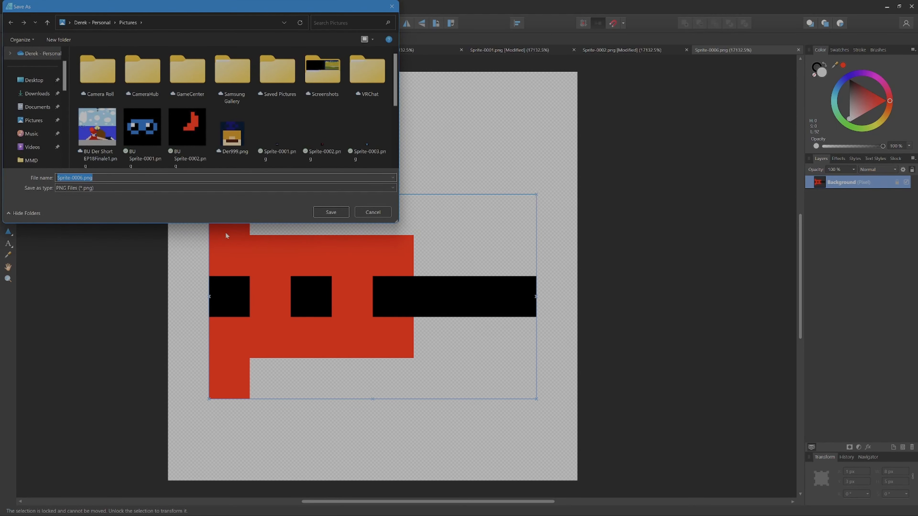
click(58, 179)
text(BU)
click(330, 212)
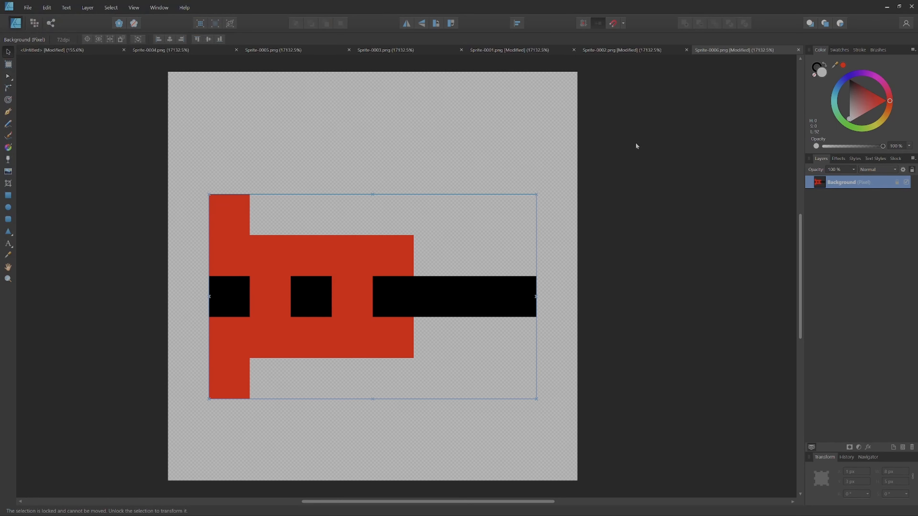
Step: Switch to Sprite-0003.png and export it as a PNG with a height of 1080 px, named BU Sprite-0003.png
click(298, 50)
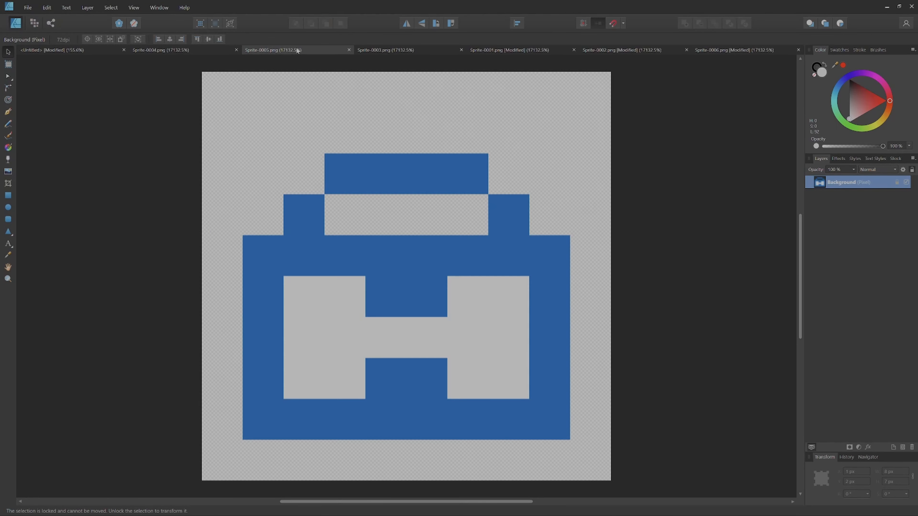
click(365, 50)
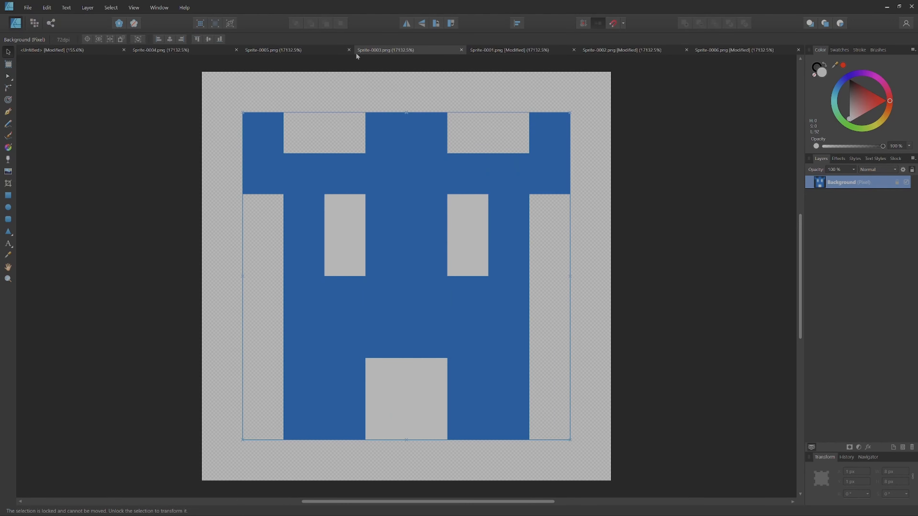
click(27, 8)
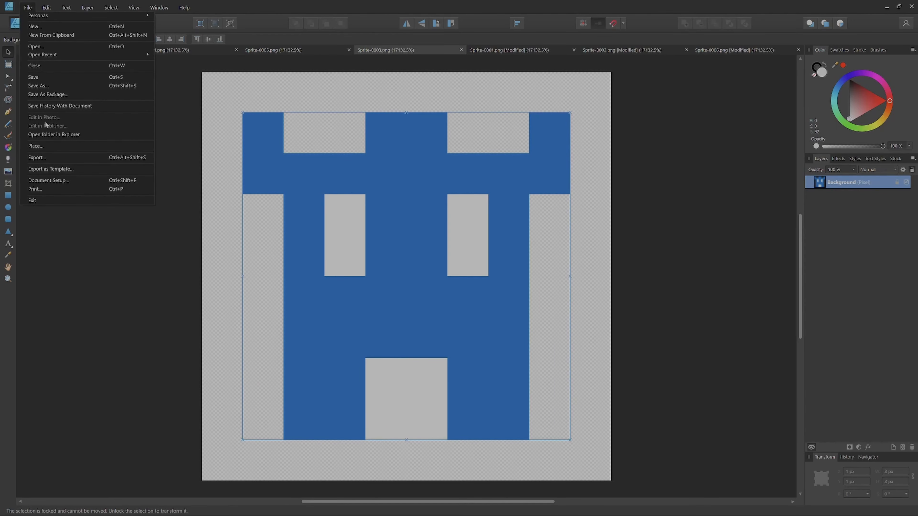
click(72, 157)
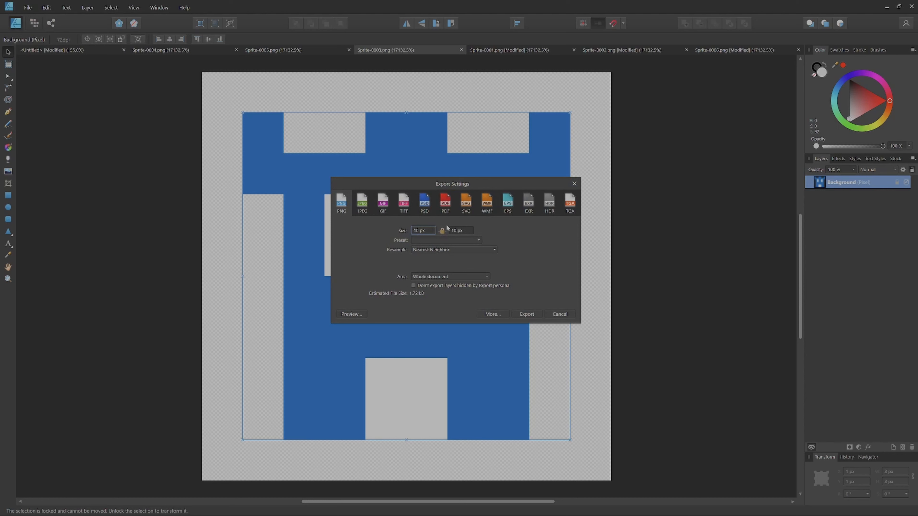
click(456, 231)
text(1080)
click(527, 314)
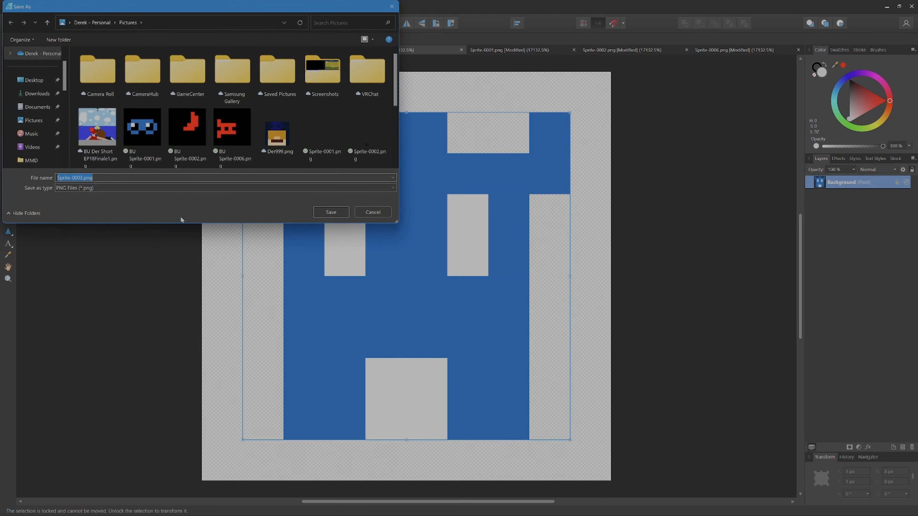
click(60, 178)
text(BU)
key(Return)
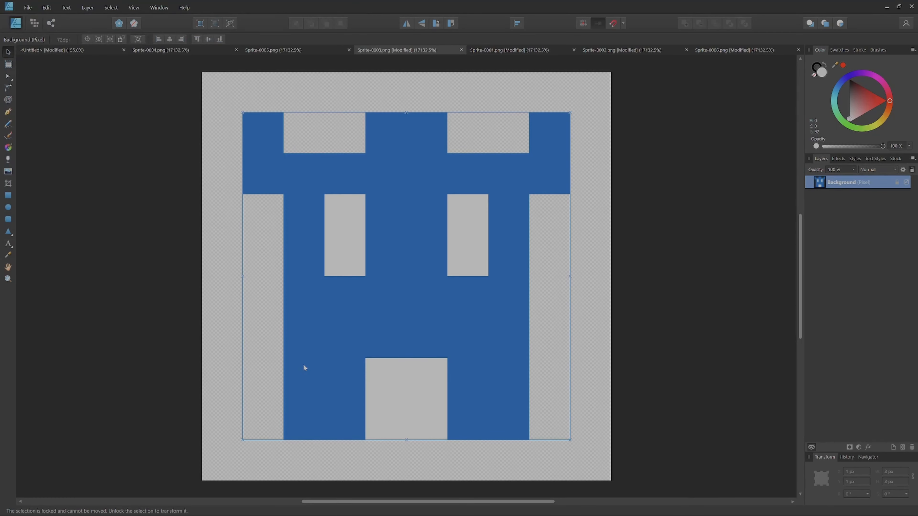
Step: Switch to Sprite-0005.png and export it as a 1080 px high PNG with Nearest Neighbor resampling, named BU Sprite-0005.png
click(269, 49)
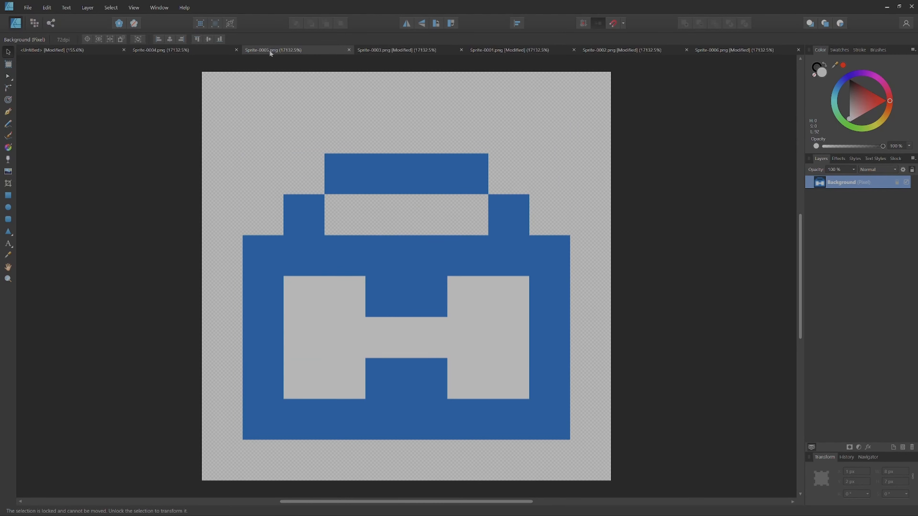
click(34, 4)
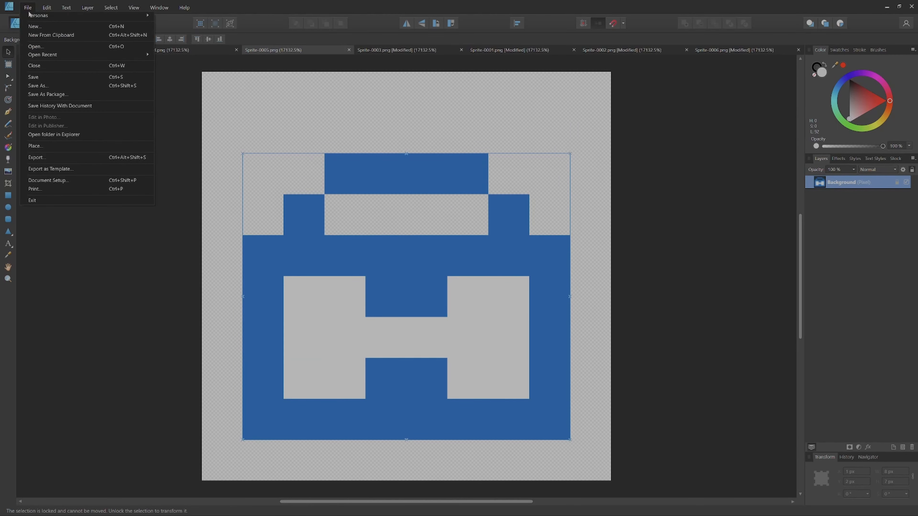
click(36, 157)
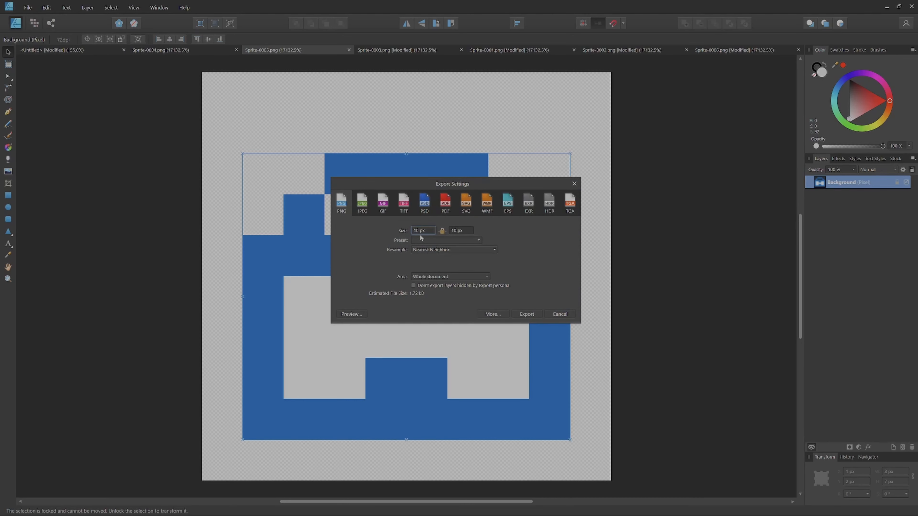
click(431, 255)
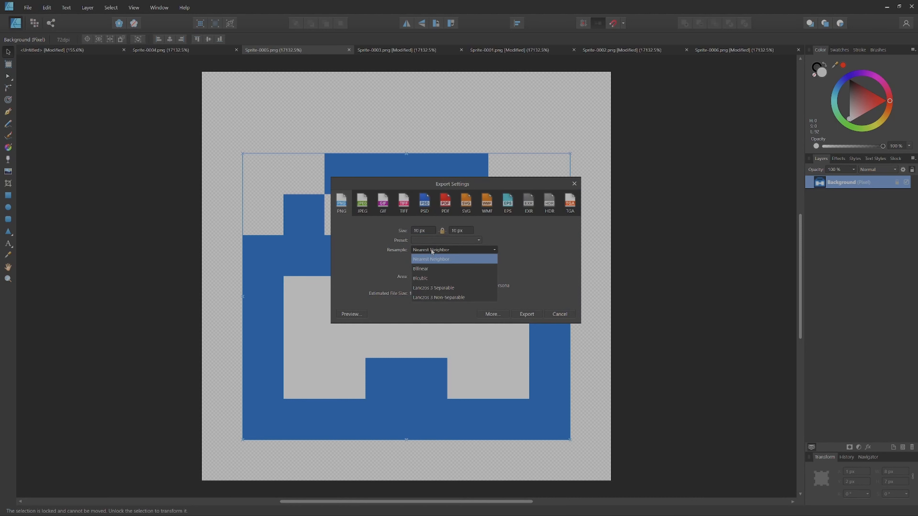
click(433, 250)
click(456, 233)
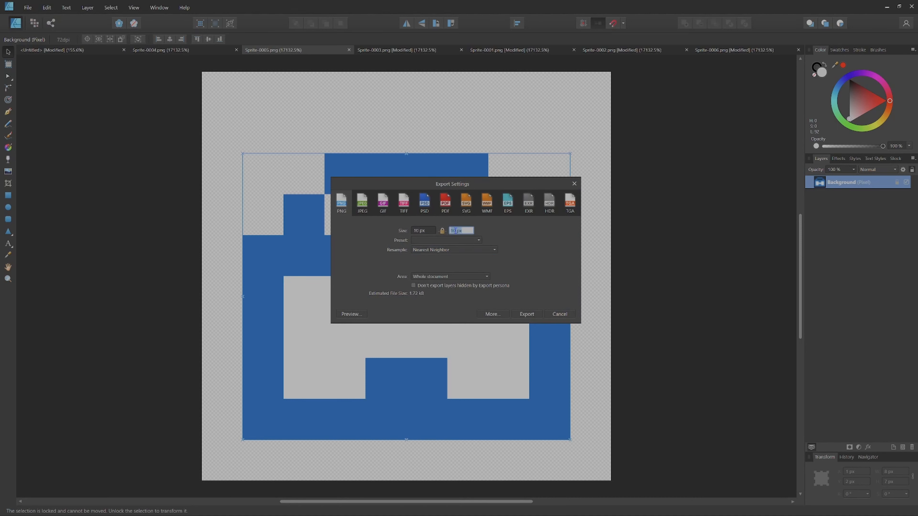
text(80)
click(526, 314)
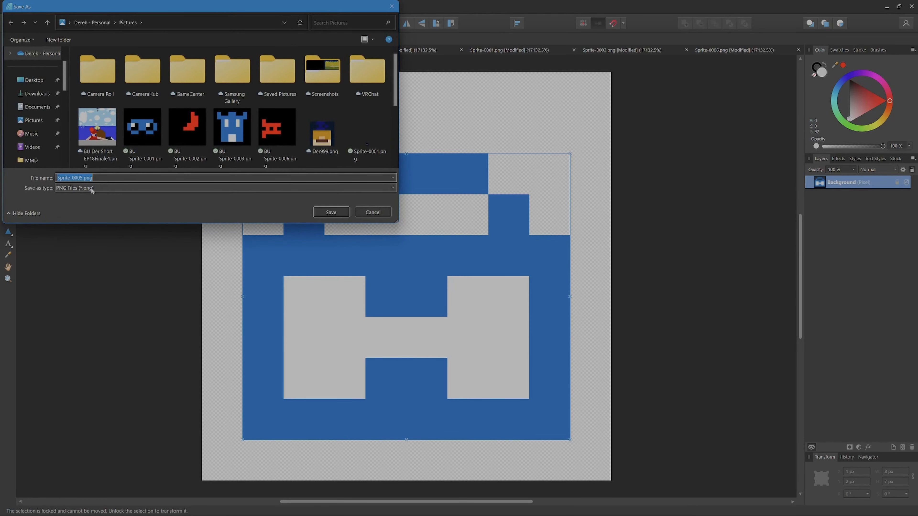
click(58, 177)
key(Return)
Step: Switch to Sprite-0004.png and export it as an enlarged PNG named BU Sprite-0004.png
click(177, 51)
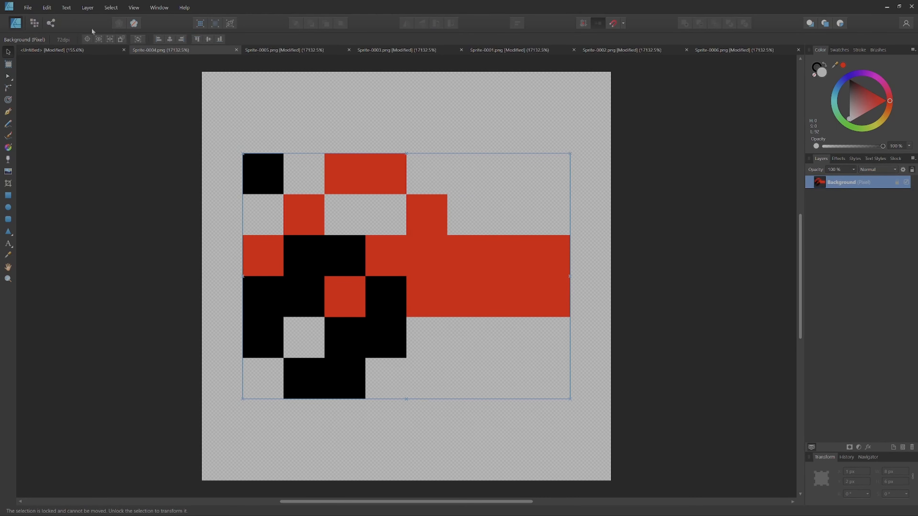
click(28, 7)
click(52, 161)
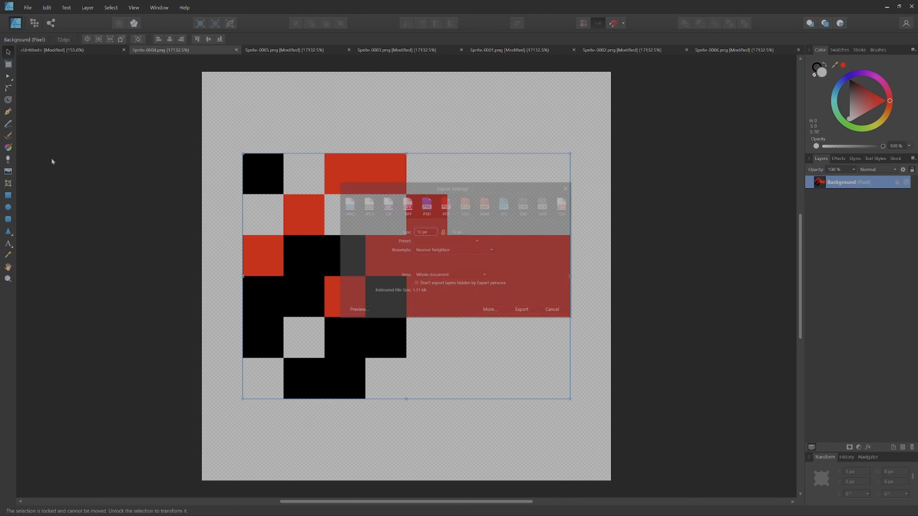
click(527, 314)
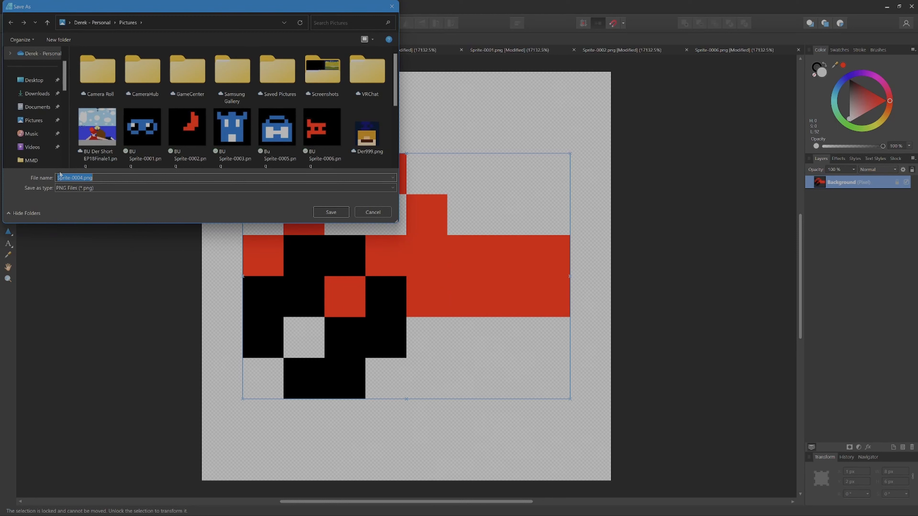
key(Home)
text(BU)
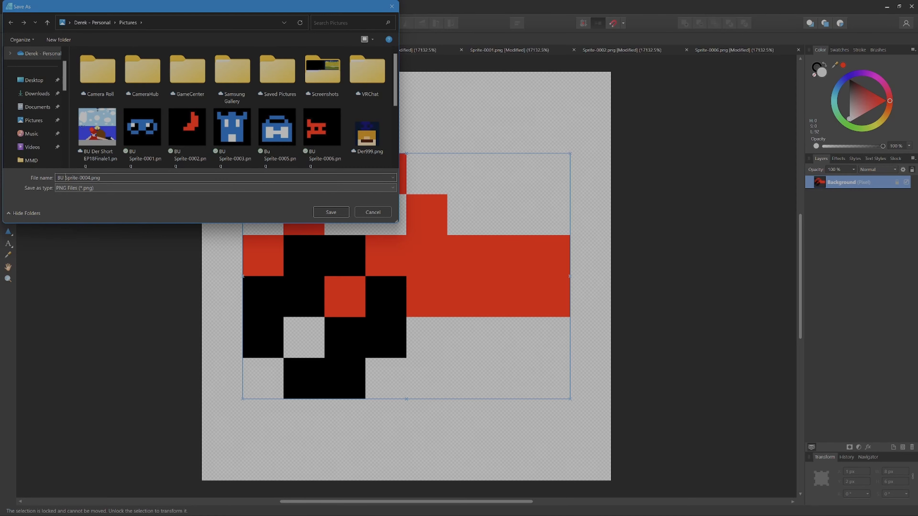
click(342, 215)
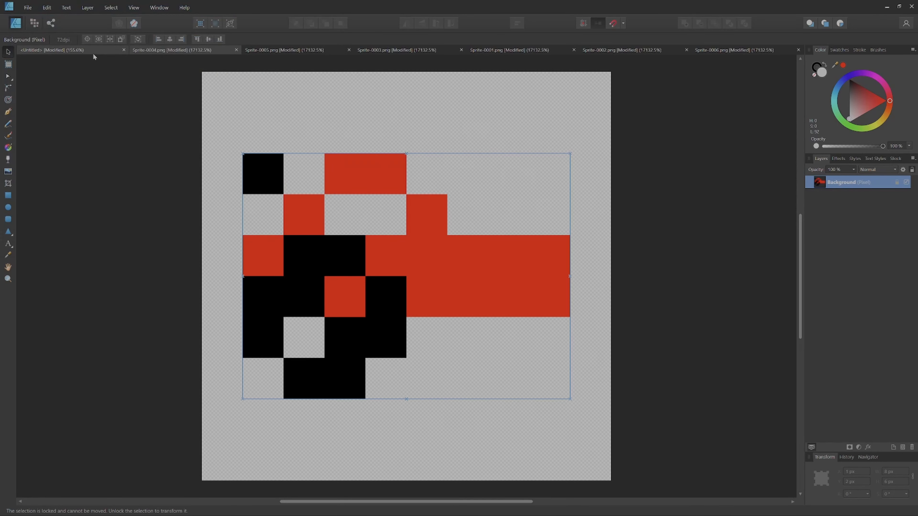
Step: Return to the untitled rules document at the empty area below the rules text
click(93, 53)
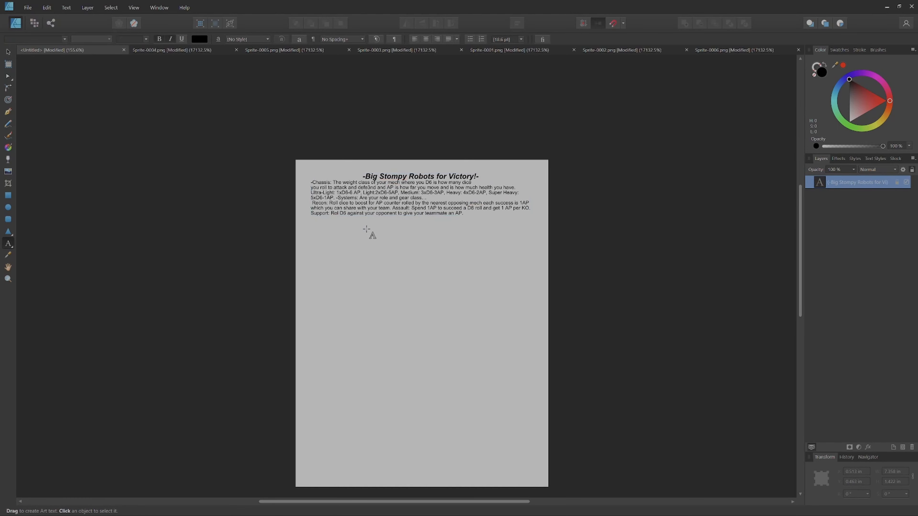
scroll(404, 285, up, 2)
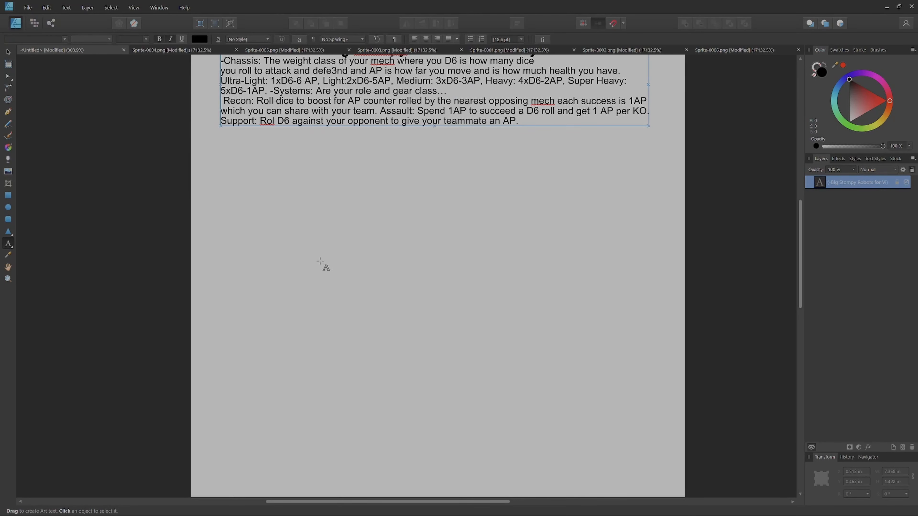
click(7, 172)
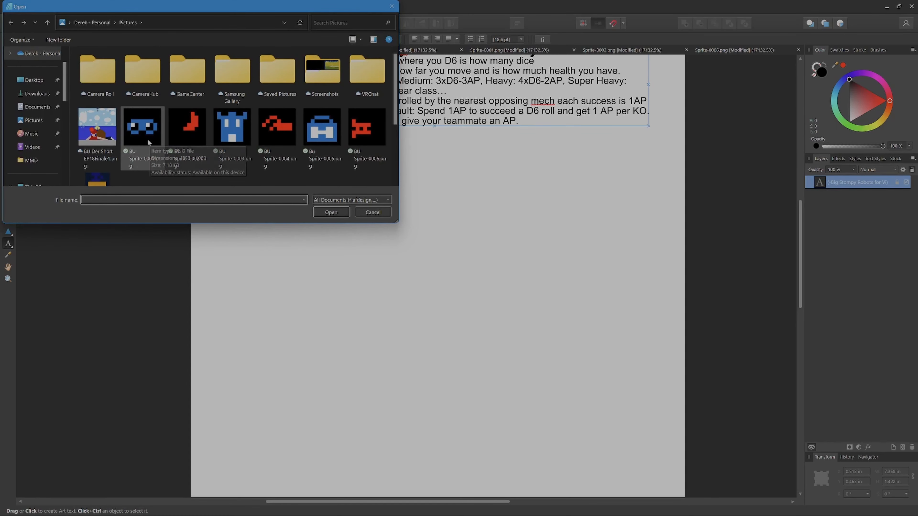
click(144, 142)
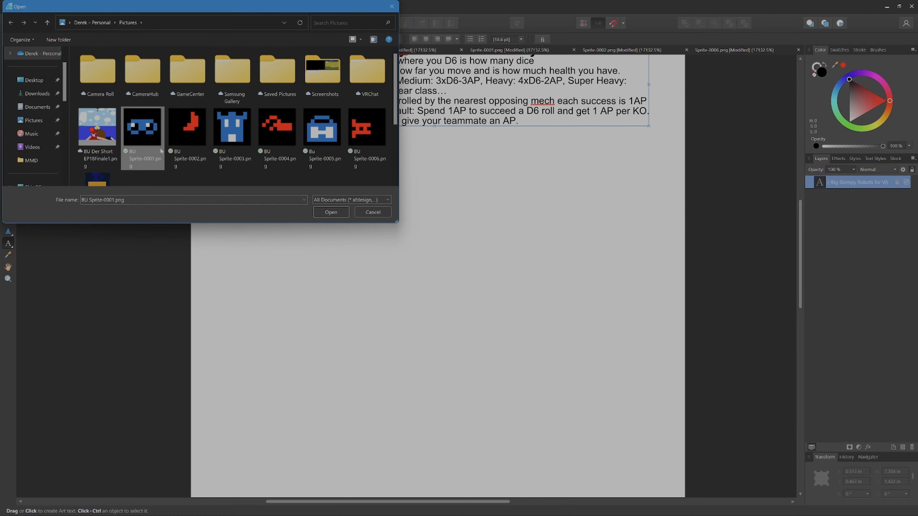
click(331, 212)
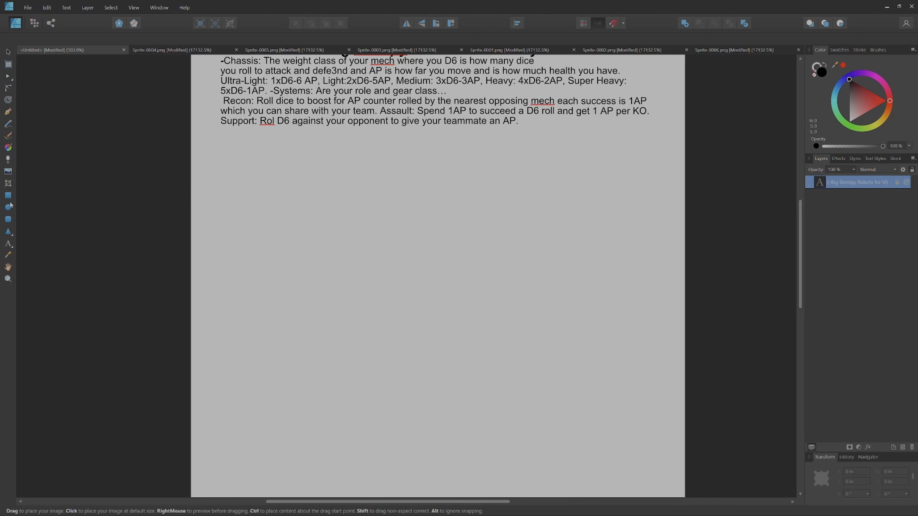
Step: Draw a dark blue filled rectangle about 7.45 in wide and 2.52 in high just below the rules text
click(8, 195)
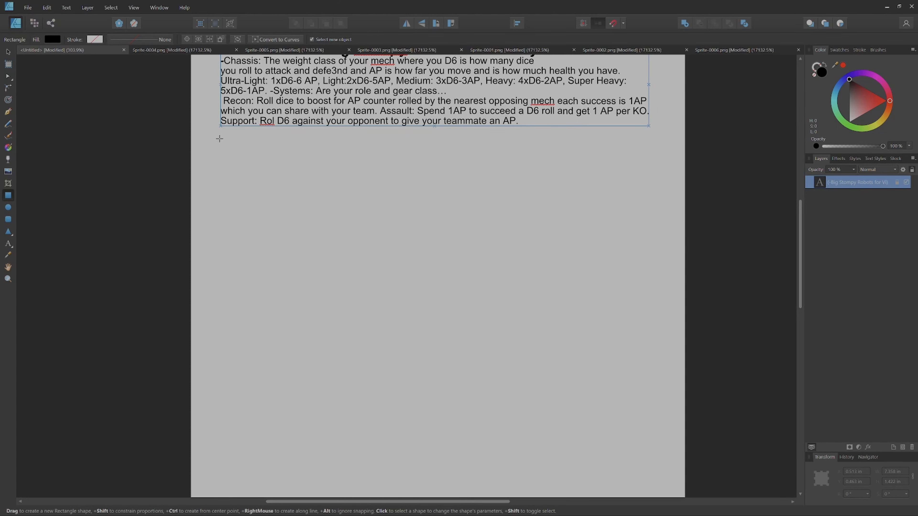
drag(221, 137, 654, 395)
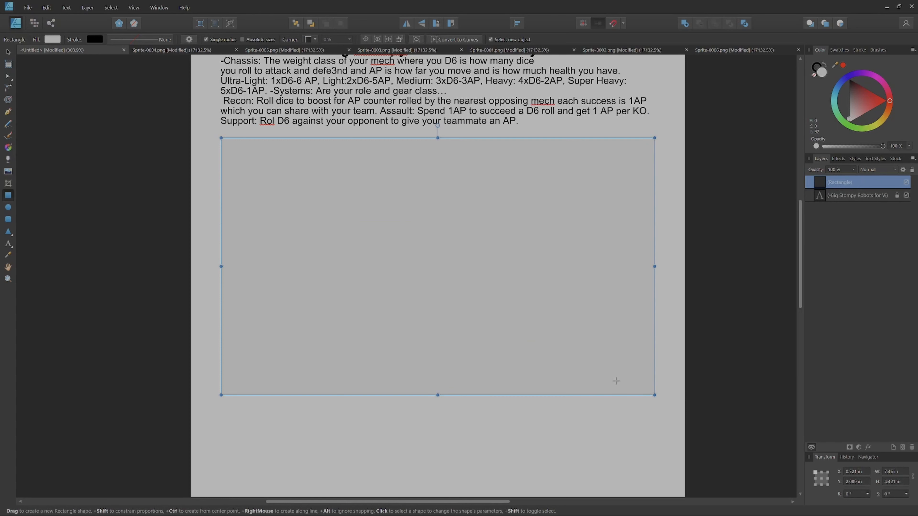
mouse_move(851, 87)
mouse_down()
mouse_move(852, 75)
mouse_move(846, 116)
mouse_up()
drag(798, 136, 799, 123)
scroll(438, 326, down, 1)
drag(438, 383, 434, 272)
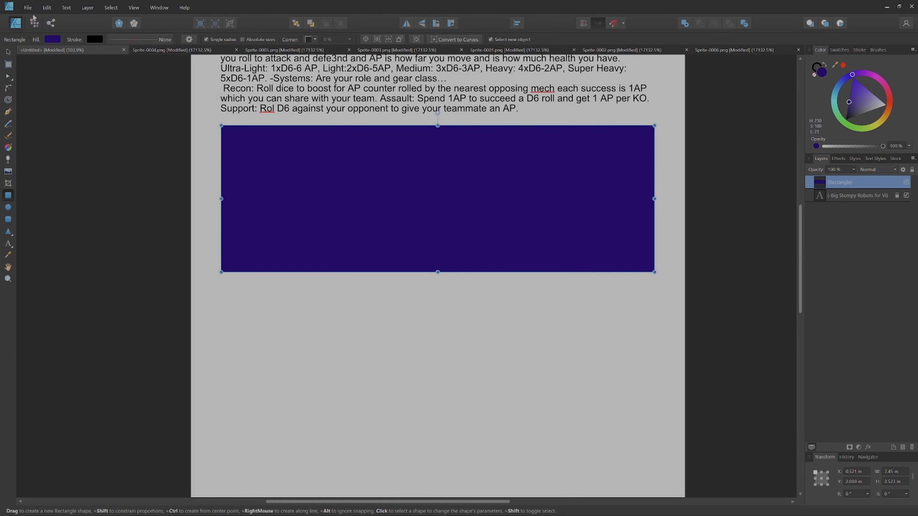
click(131, 4)
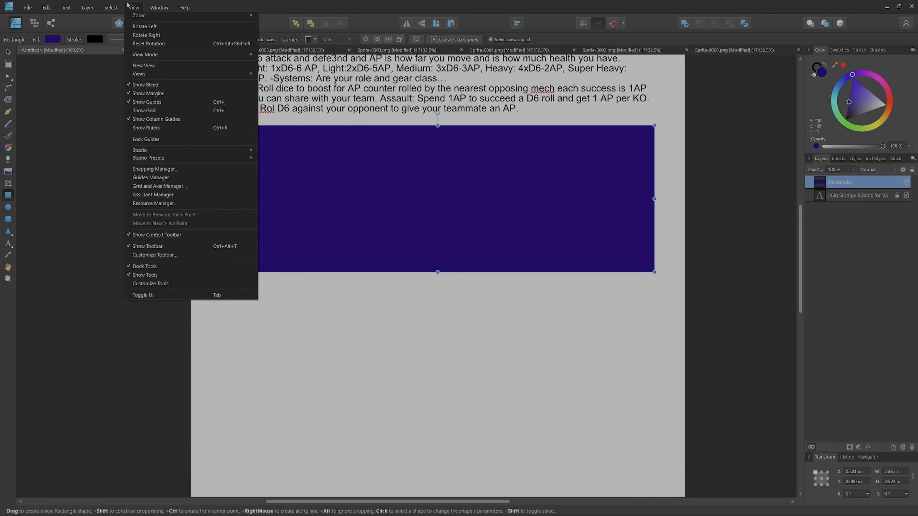
mouse_move(73, 2)
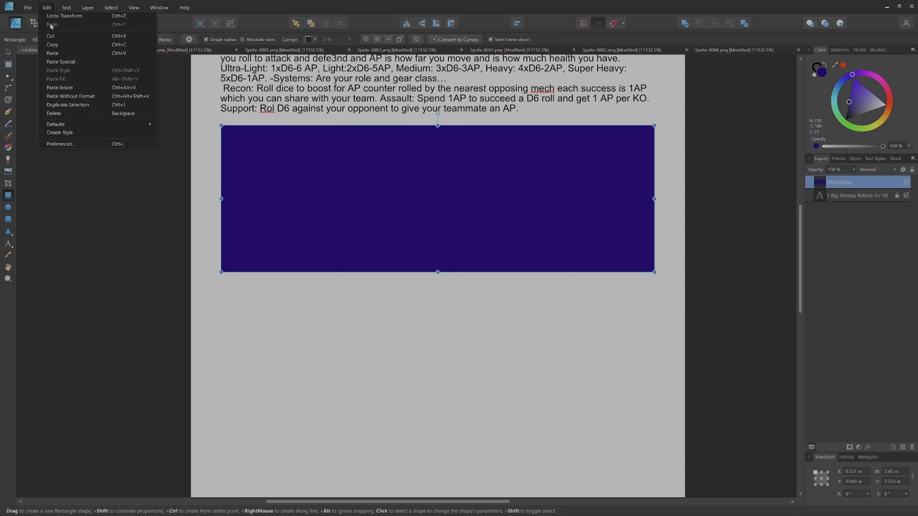
click(50, 220)
click(52, 220)
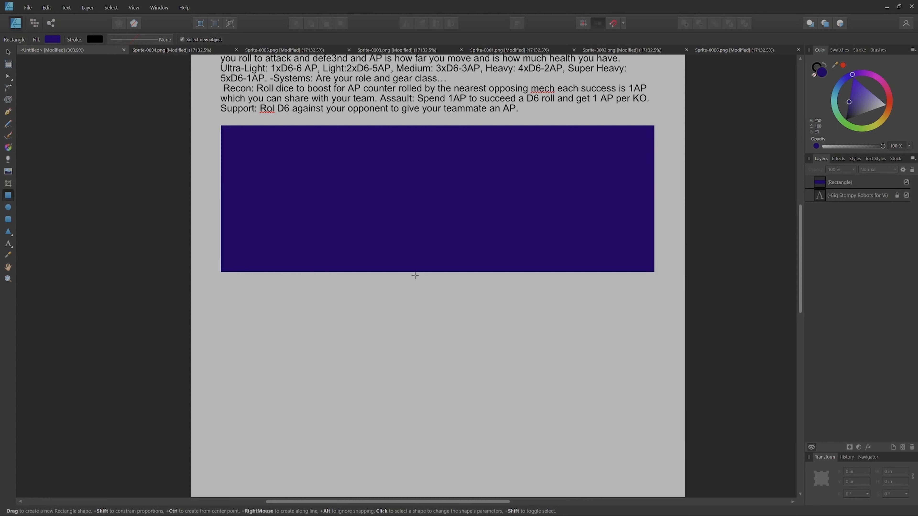
Step: Place BU Sprite-0001.png on the page at its default size, about 3.6 in square, overlapping the dark blue rectangle's lower part
scroll(389, 326, up, 2)
scroll(390, 326, up, 4)
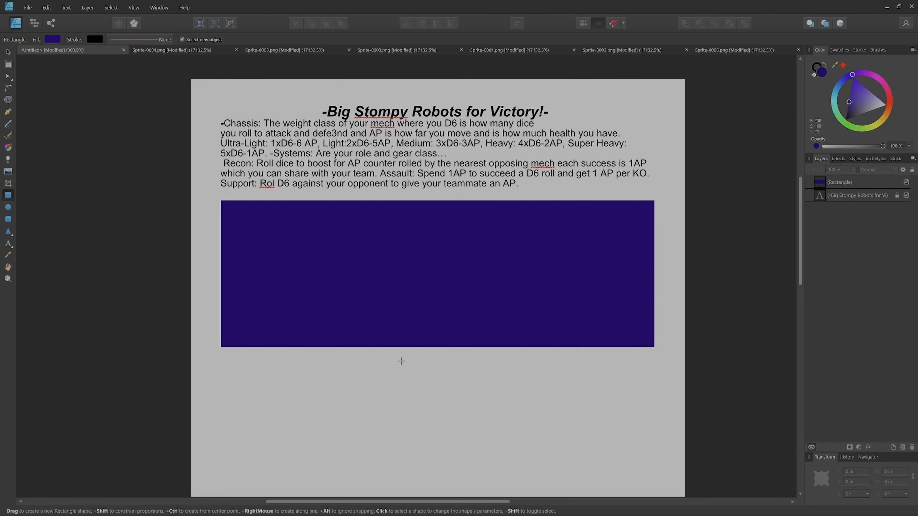
key(ctrl+o)
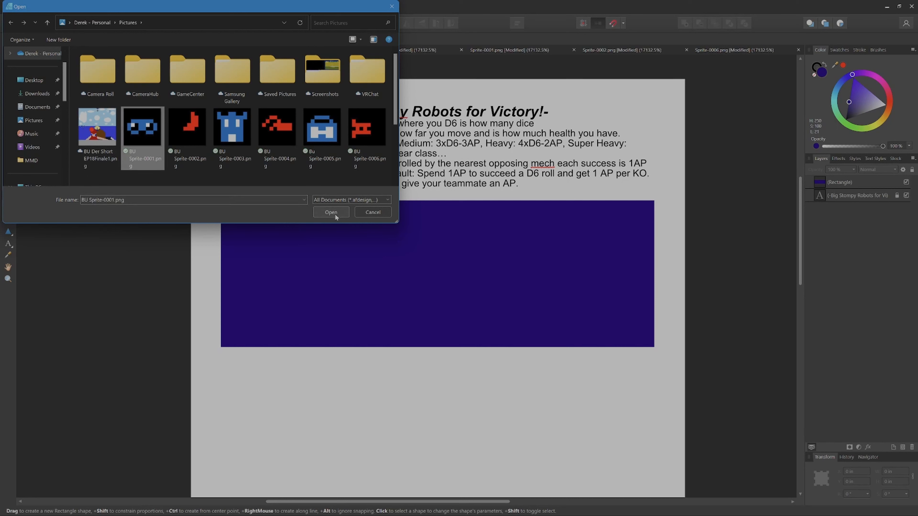
click(295, 264)
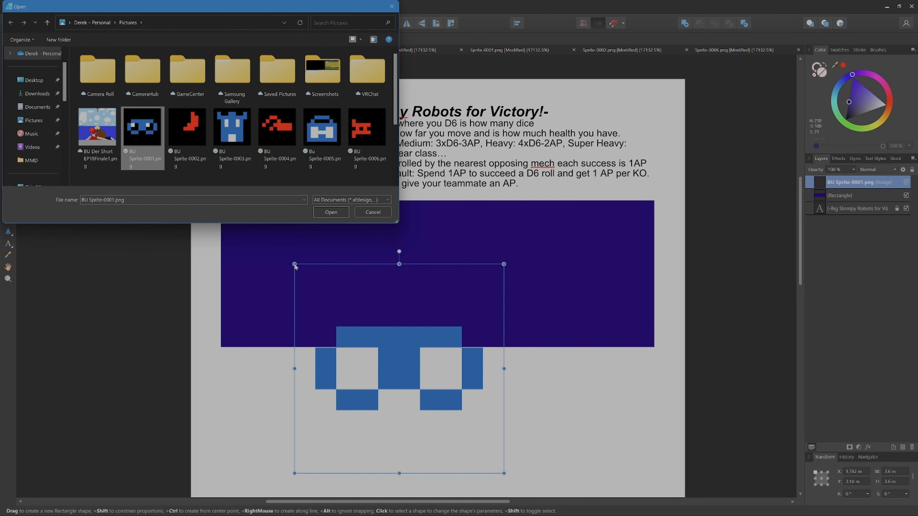
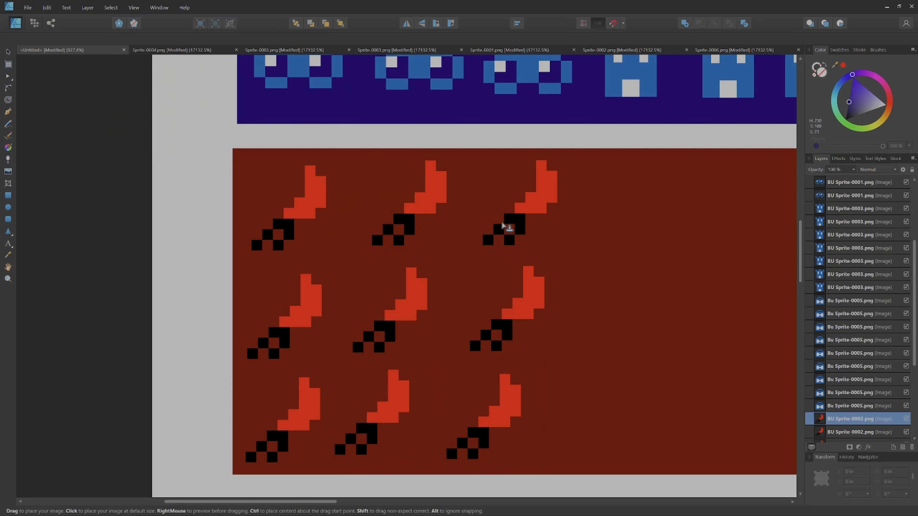
Step: Place BU Sprite-0004.png about 0.62 in square beside the top row of red blades and paste two copies beneath it as a column
drag(573, 157, 674, 278)
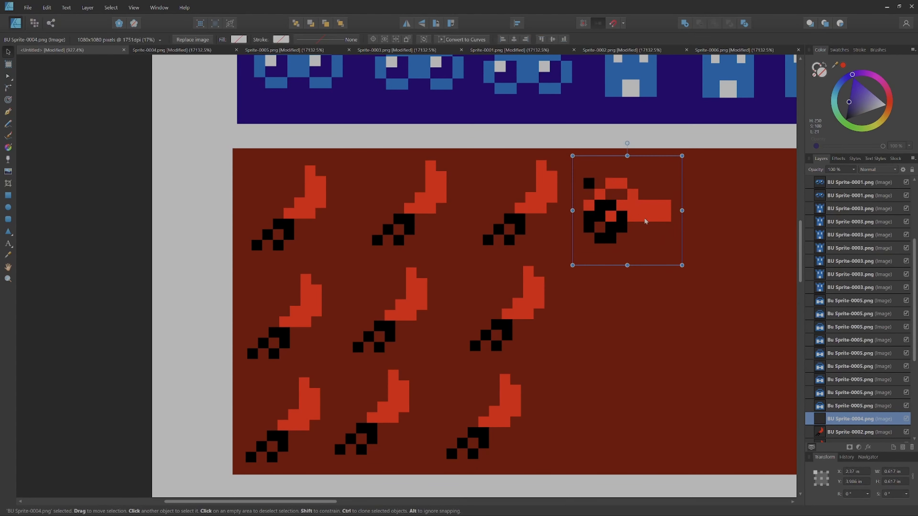
right_click(637, 214)
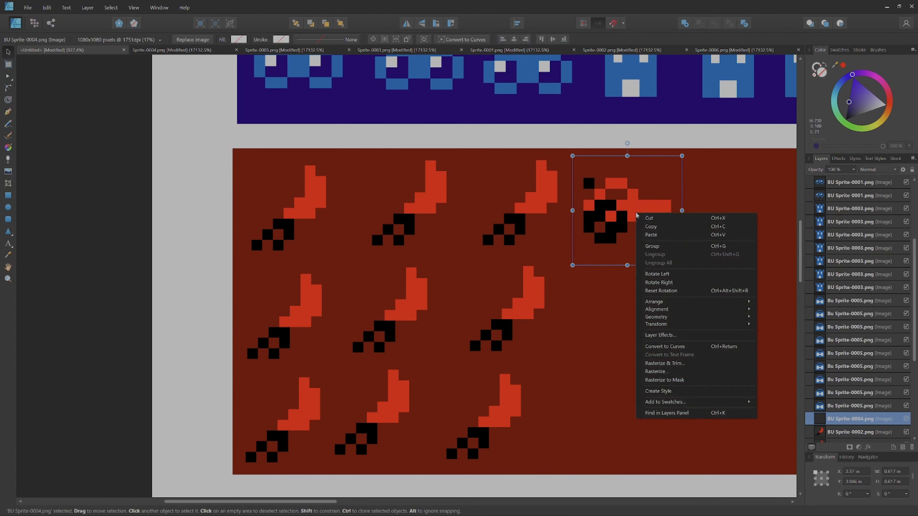
click(647, 234)
drag(630, 224, 619, 317)
right_click(620, 317)
click(632, 328)
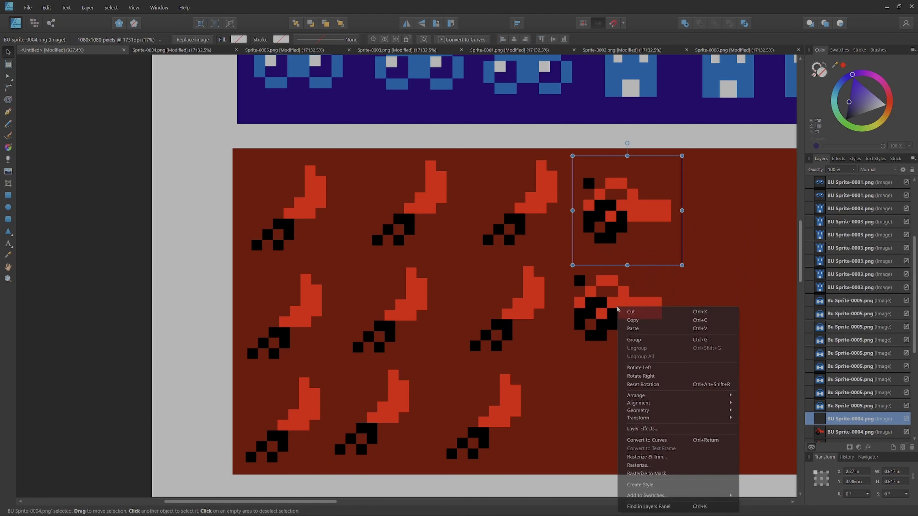
drag(623, 195, 627, 289)
drag(611, 219, 607, 422)
Step: Paste three more copies of BU Sprite-0004.png and arrange them as a second column beside the first on the dark red rectangle
drag(642, 331, 228, 258)
scroll(418, 381, up, 1)
scroll(212, 115, down, 1)
scroll(306, 170, down, 1)
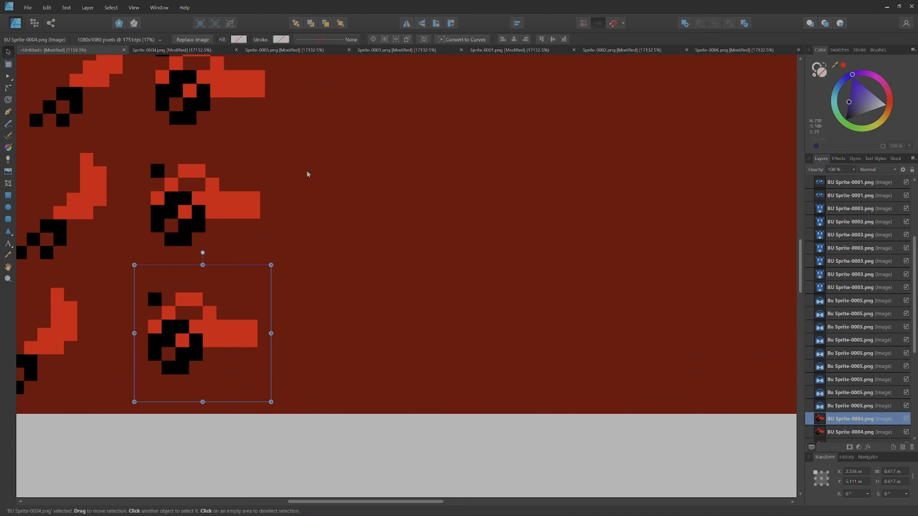
scroll(306, 171, down, 1)
drag(309, 187, 306, 221)
scroll(307, 221, up, 1)
scroll(309, 215, down, 1)
scroll(309, 217, down, 1)
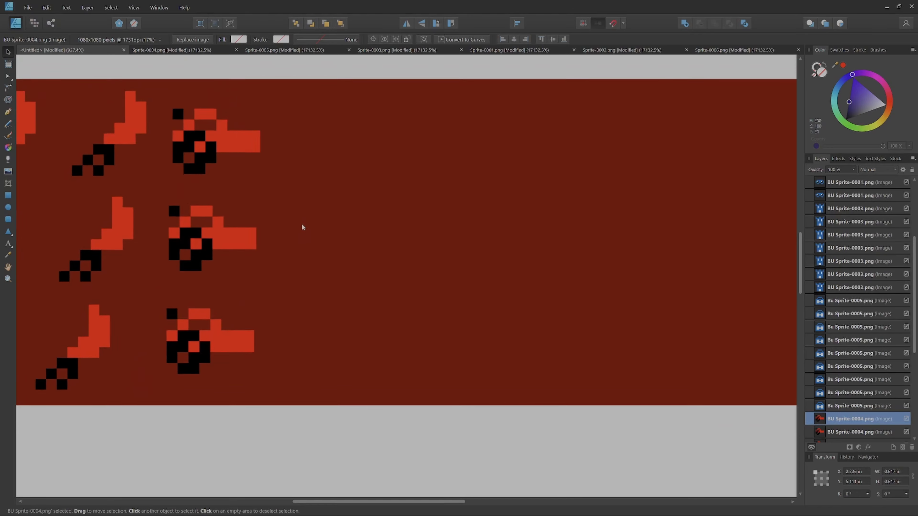
right_click(312, 217)
click(339, 239)
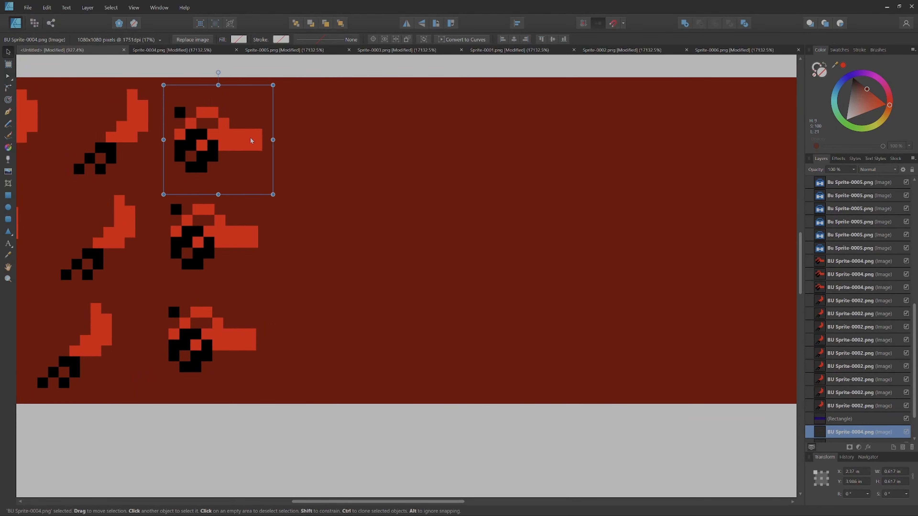
drag(240, 138, 346, 141)
right_click(347, 142)
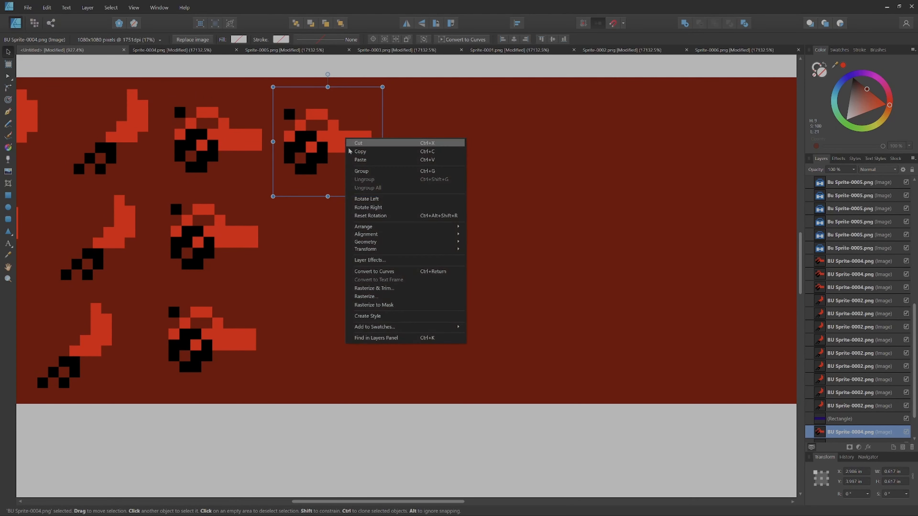
click(365, 161)
drag(244, 135, 356, 240)
right_click(340, 235)
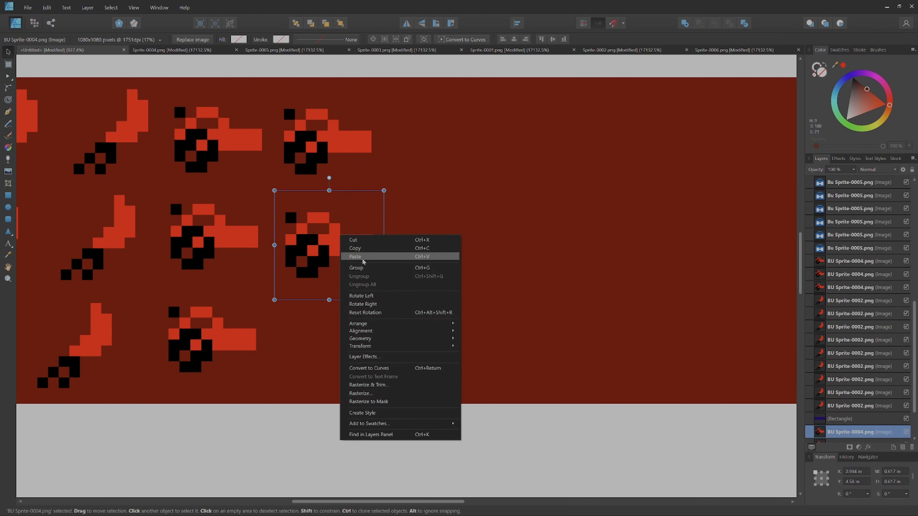
click(355, 256)
drag(214, 147, 321, 349)
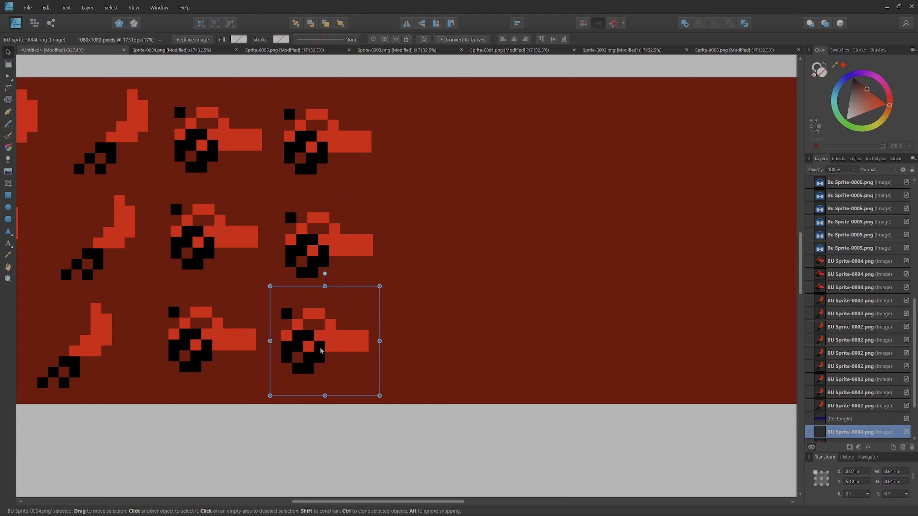
Step: Paste three further copies of BU Sprite-0004.png and line them up as the third column of that sprite
right_click(320, 348)
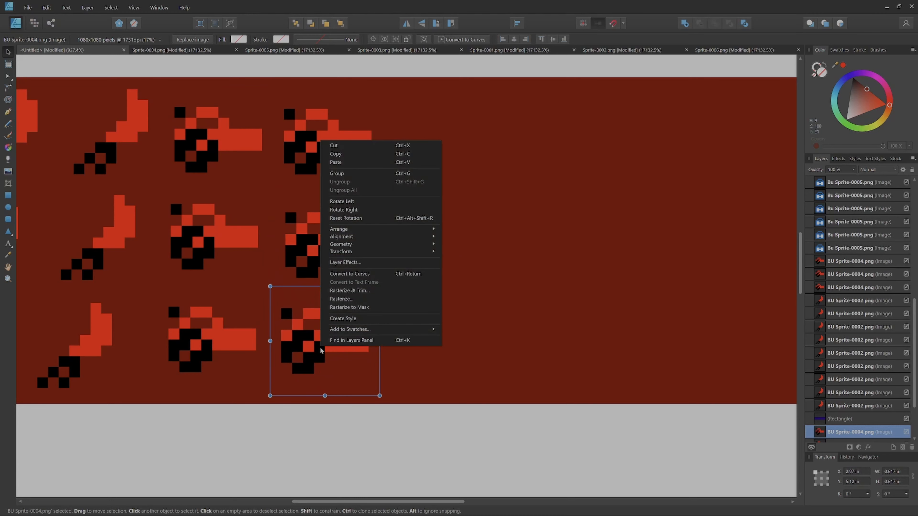
click(340, 162)
drag(210, 121, 430, 126)
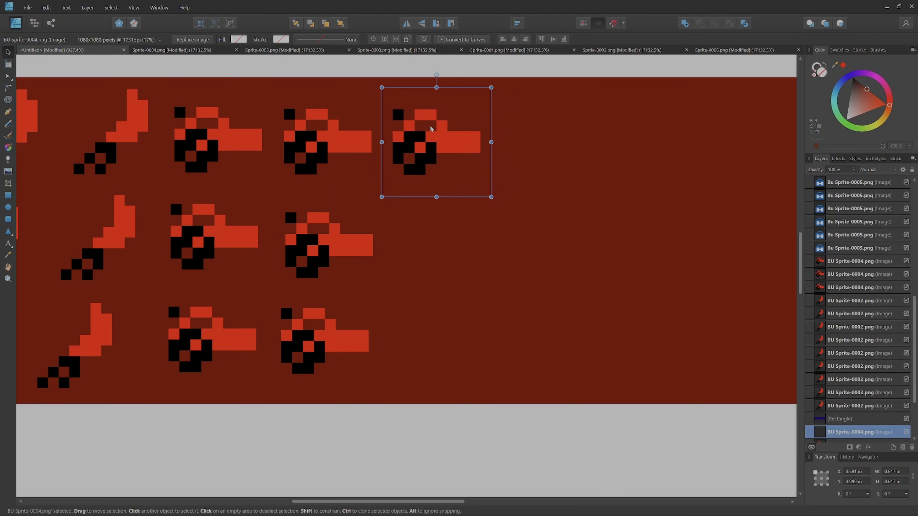
right_click(430, 127)
click(446, 153)
drag(238, 125, 451, 233)
right_click(450, 233)
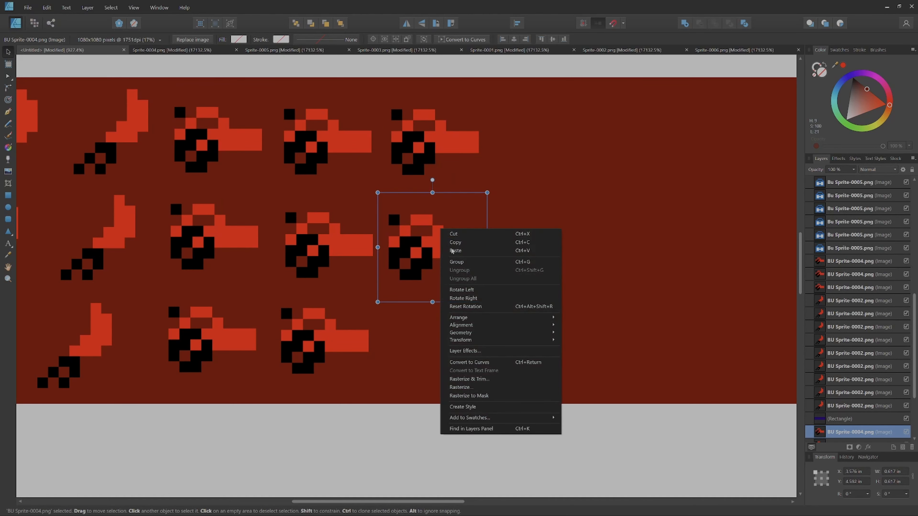
click(455, 250)
drag(250, 132, 462, 320)
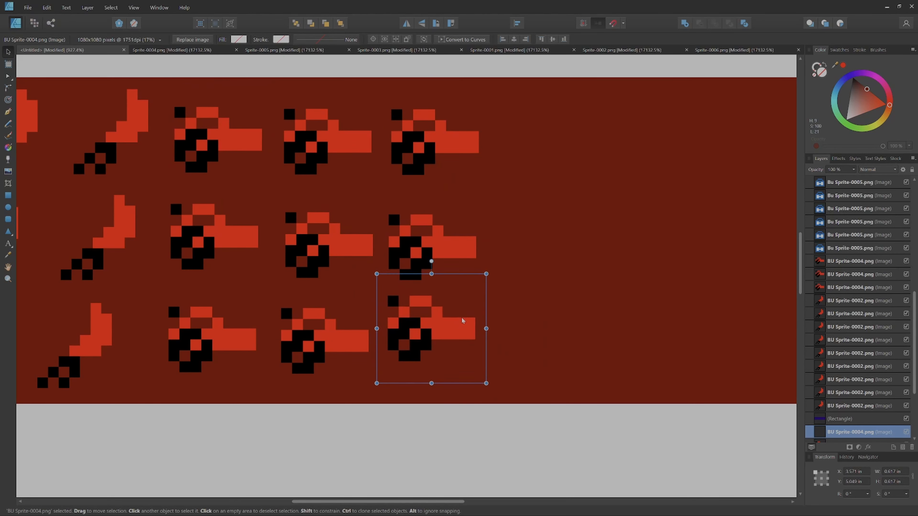
right_click(463, 321)
Step: Place BU Sprite-0006.png about 0.67 in square in the top row, just after the last BU Sprite-0004.png column
click(477, 132)
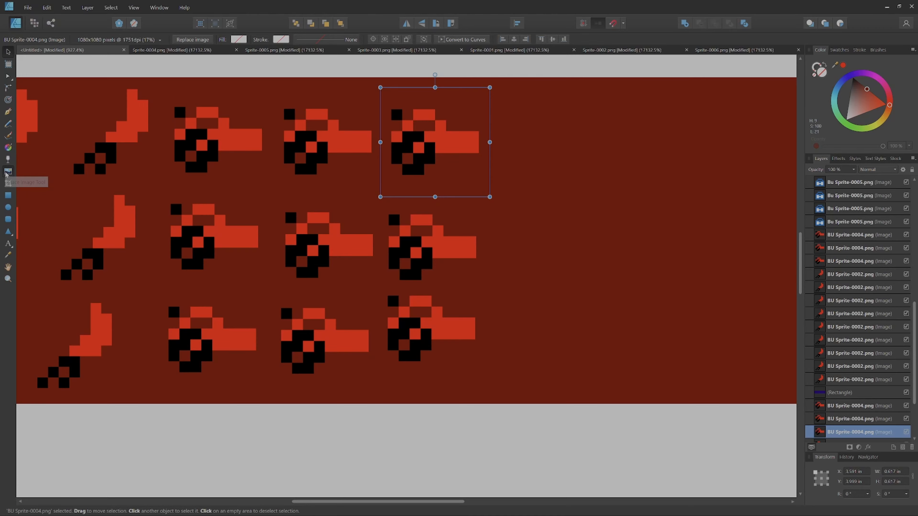
click(6, 173)
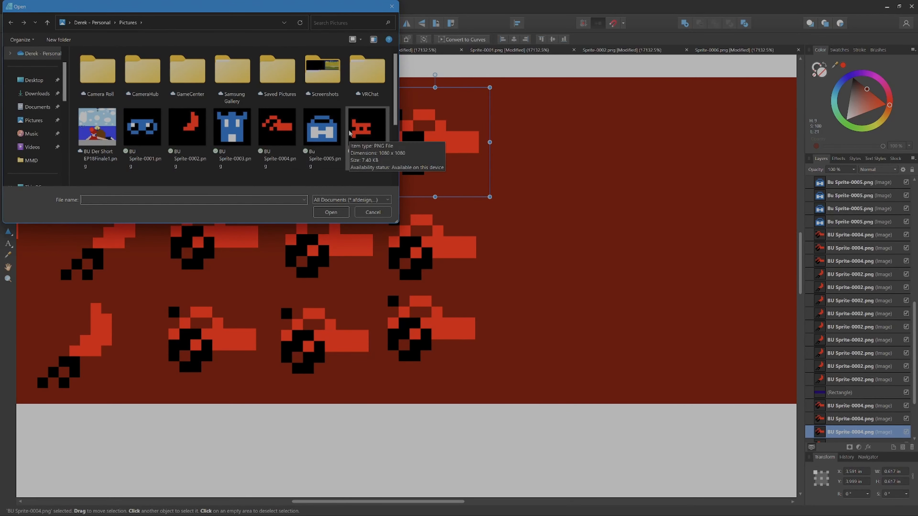
click(366, 134)
click(330, 212)
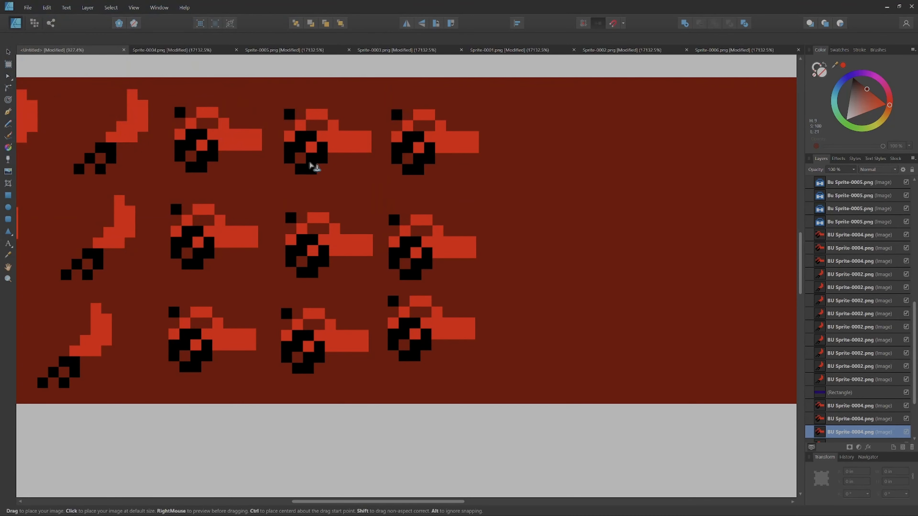
drag(494, 100, 616, 223)
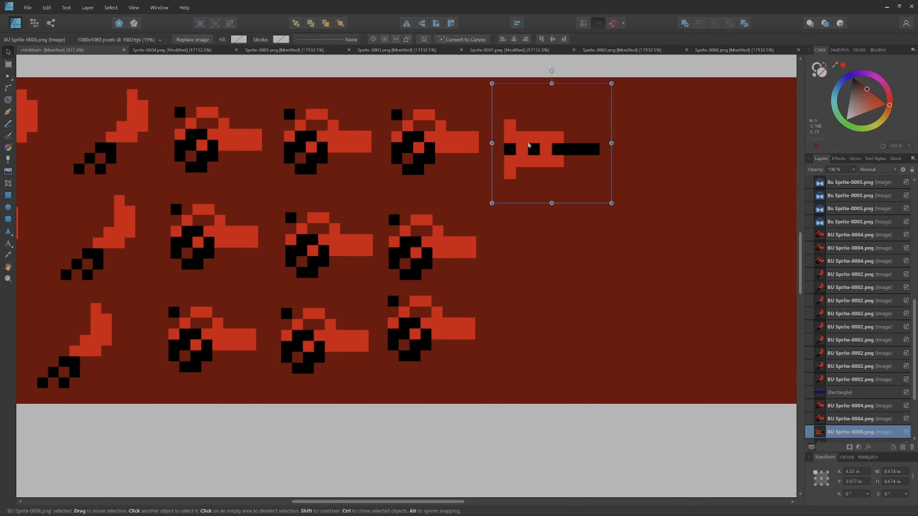
drag(528, 145, 527, 144)
Step: Copy BU Sprite-0006.png twice and position the copies in the middle and bottom rows beneath the original
right_click(527, 144)
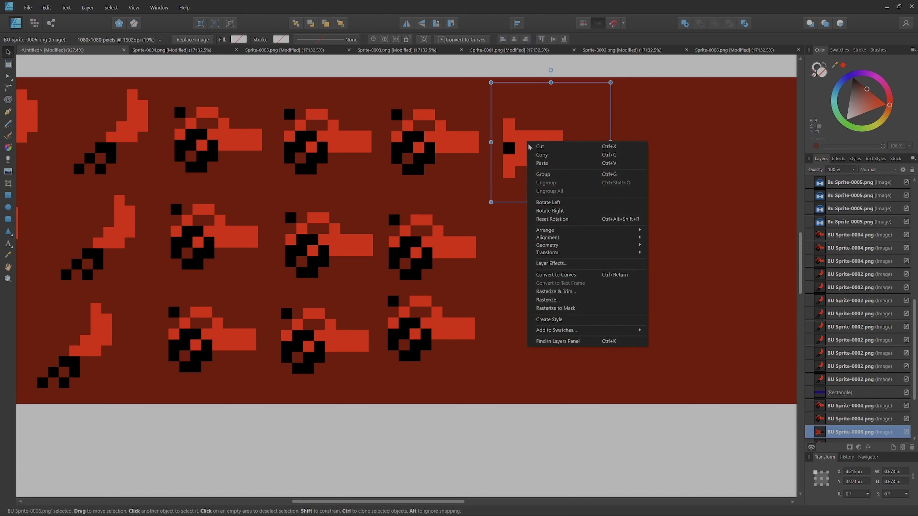
right_click(537, 154)
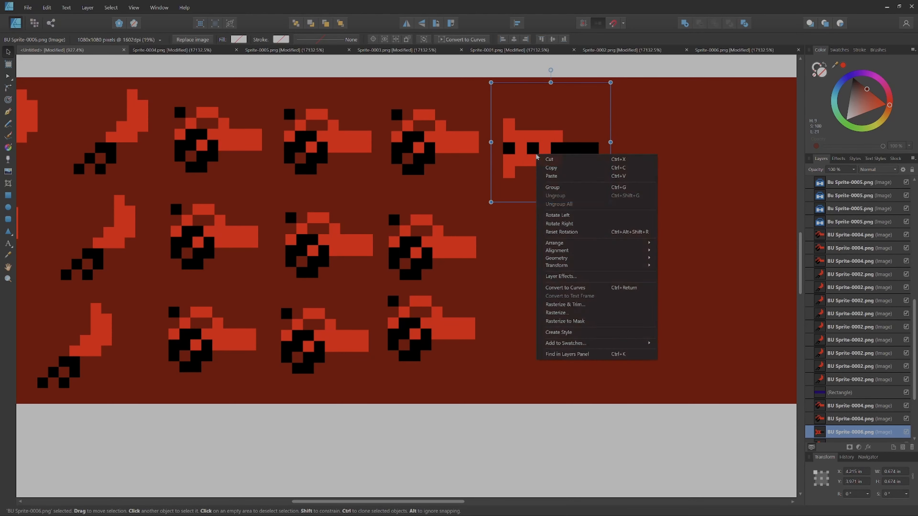
click(547, 175)
drag(528, 136, 529, 231)
right_click(529, 231)
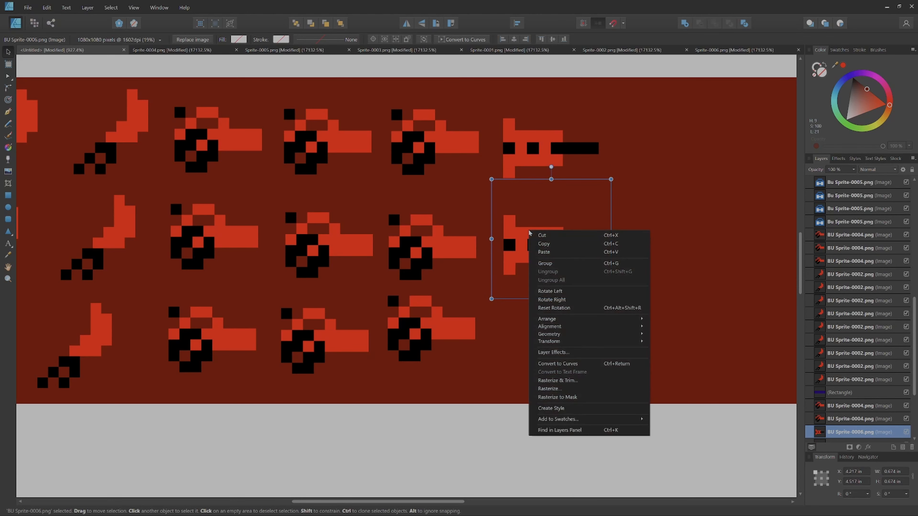
click(544, 252)
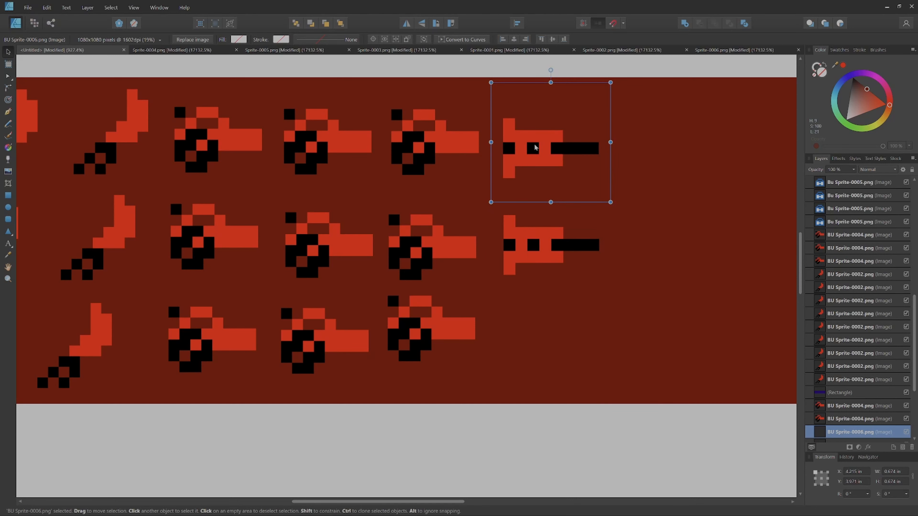
drag(533, 148, 316, 357)
Step: Paste three copies of BU Sprite-0006.png as its second column, adjusting the middle copy so the rows are evenly spaced
right_click(276, 203)
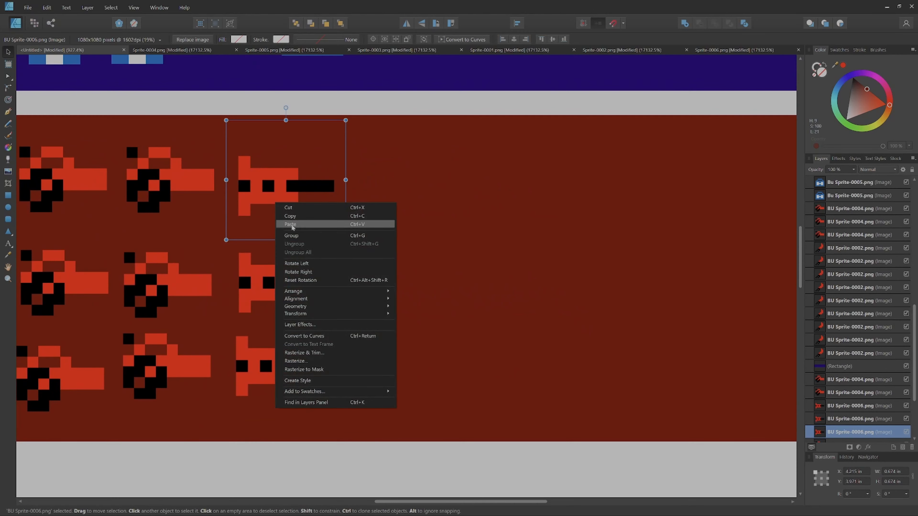
click(286, 217)
key(ctrl+v)
drag(270, 181, 407, 284)
right_click(401, 179)
click(416, 191)
key(ctrl+v)
key(ctrl+v)
drag(412, 179, 405, 367)
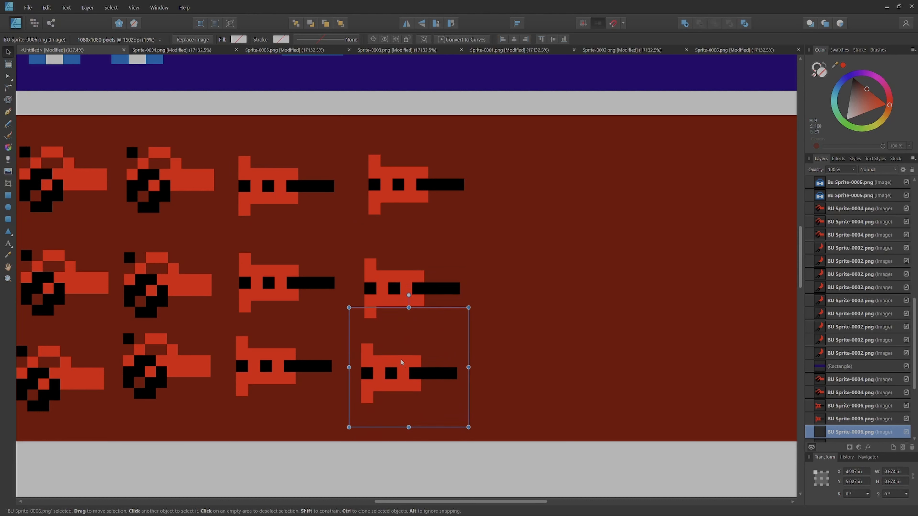
right_click(401, 360)
drag(386, 277, 381, 270)
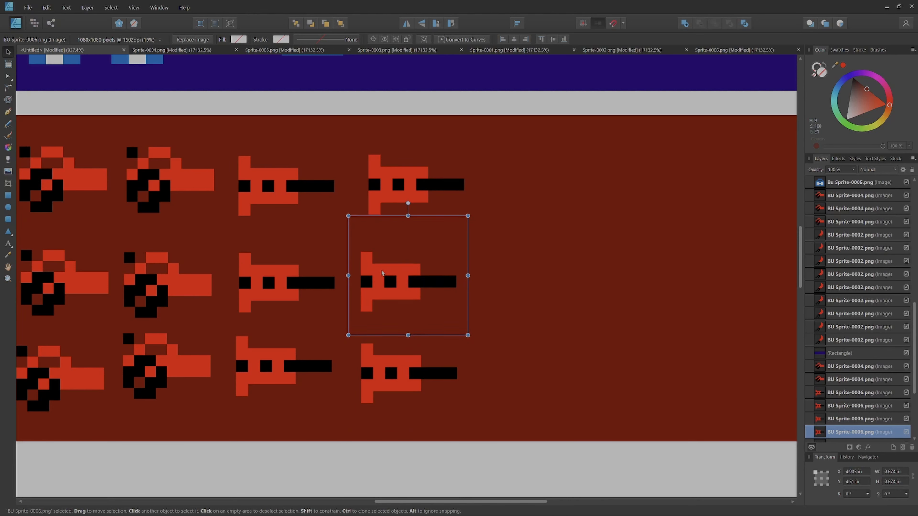
Step: Paste three more copies of BU Sprite-0006.png and arrange them as its third column, one in each row
right_click(382, 272)
click(400, 292)
drag(259, 174, 513, 173)
right_click(514, 173)
click(529, 194)
drag(282, 159, 534, 261)
right_click(534, 263)
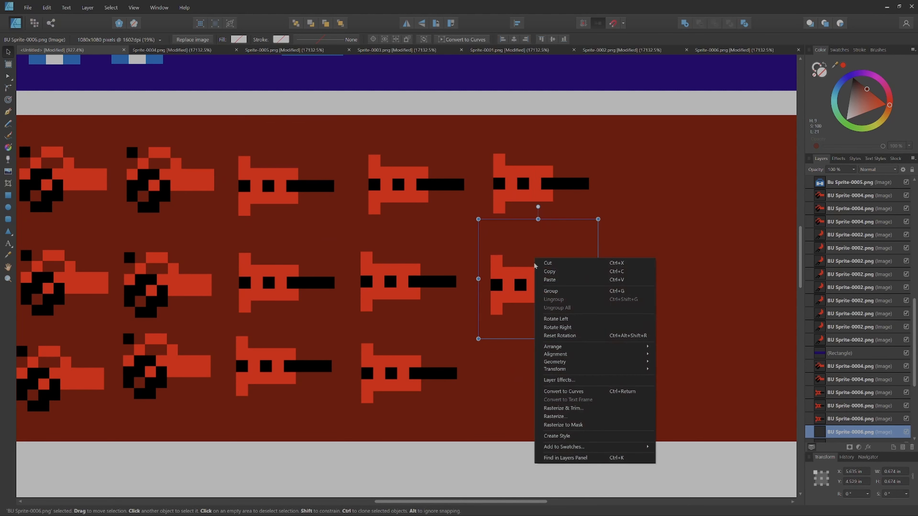
click(550, 280)
drag(397, 254, 529, 358)
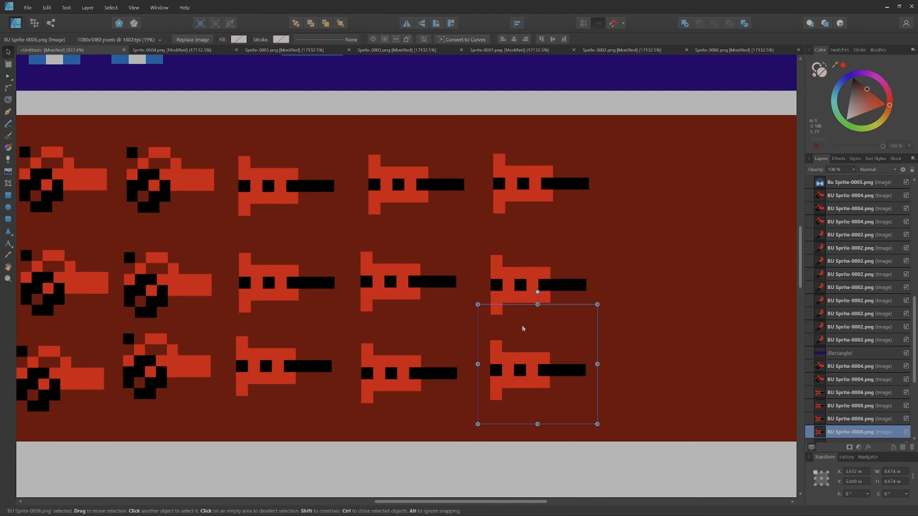
Step: Add the art text "Lights", about 1.18 in wide, in the empty space after the top sprite row on the dark red rectangle
drag(441, 328, 22, 372)
click(8, 244)
drag(184, 182, 239, 269)
text(Lights)
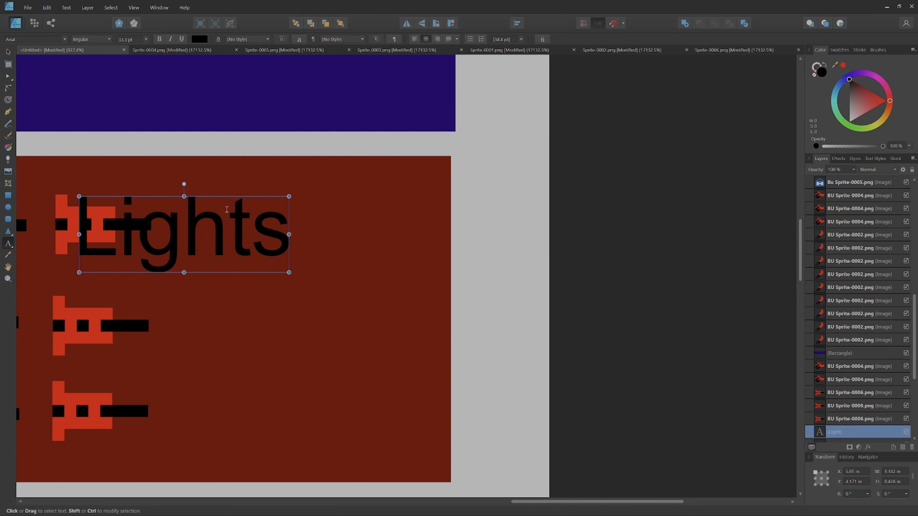
key(Escape)
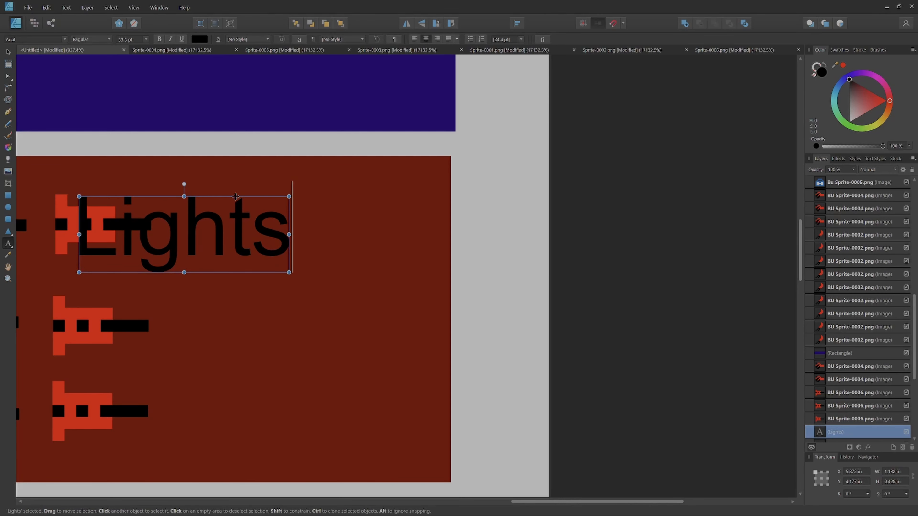
drag(235, 197, 353, 192)
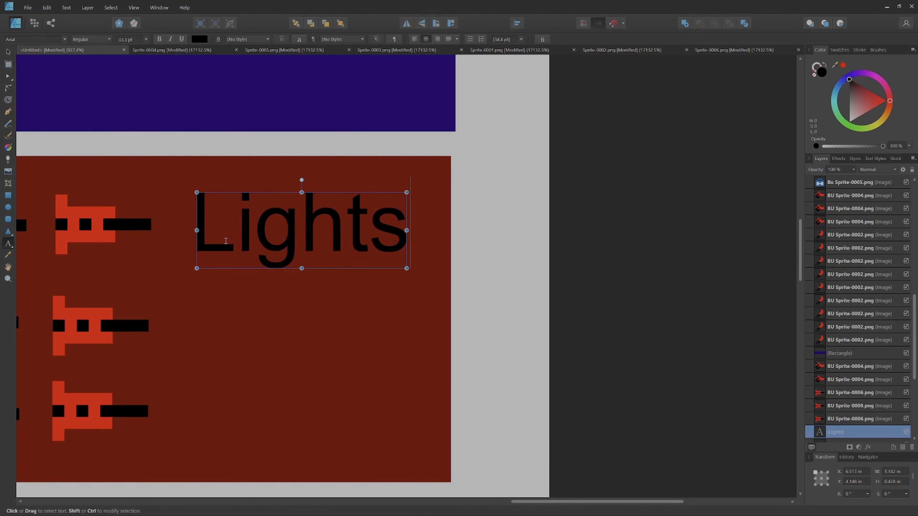
Step: Add the art text "Meduims" below "Lights" and scale it down to fit between the middle row's last sprite and the rectangle's edge
click(203, 312)
drag(191, 302, 270, 370)
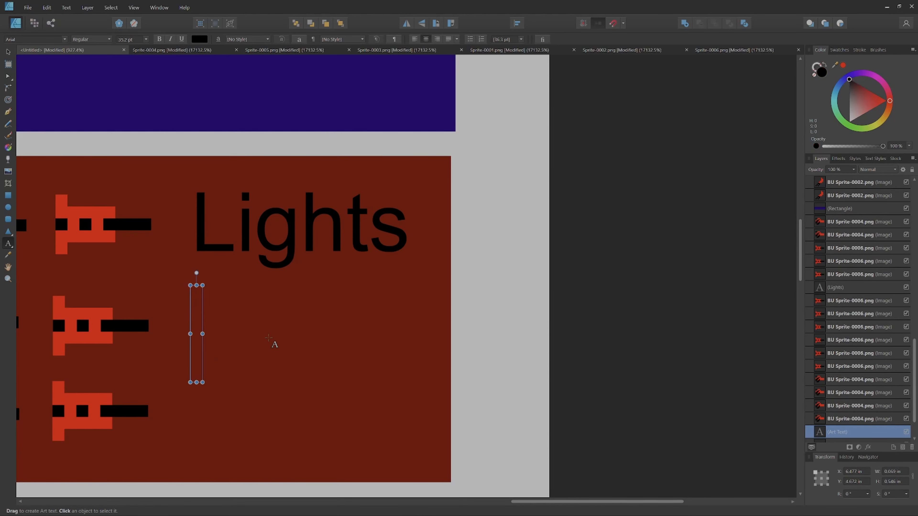
text(Meduims)
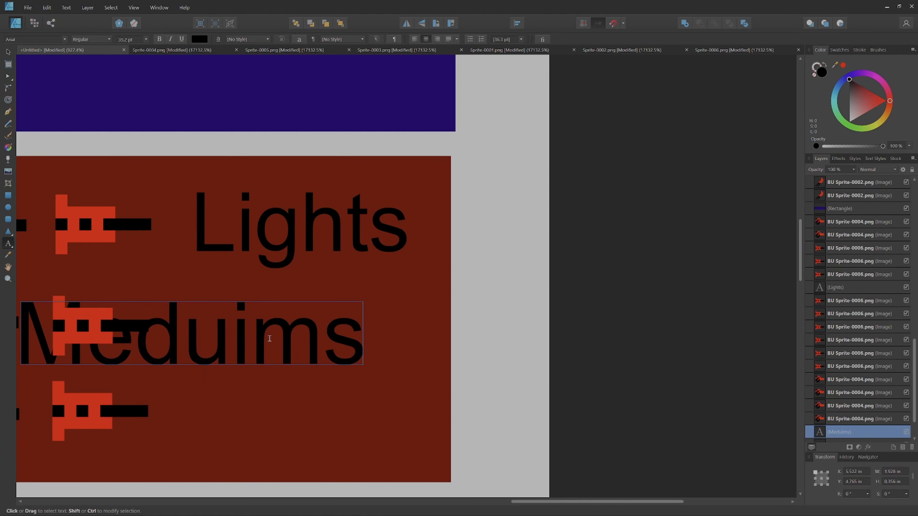
key(Escape)
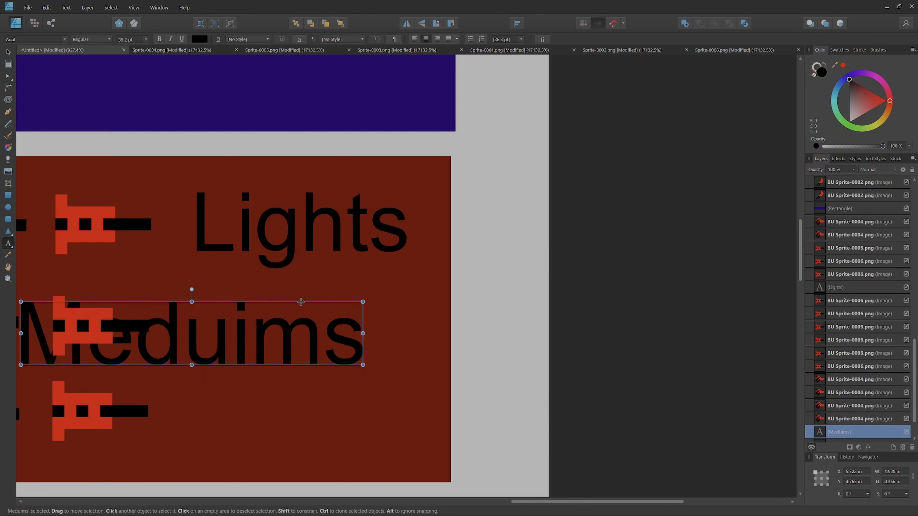
drag(301, 301, 376, 296)
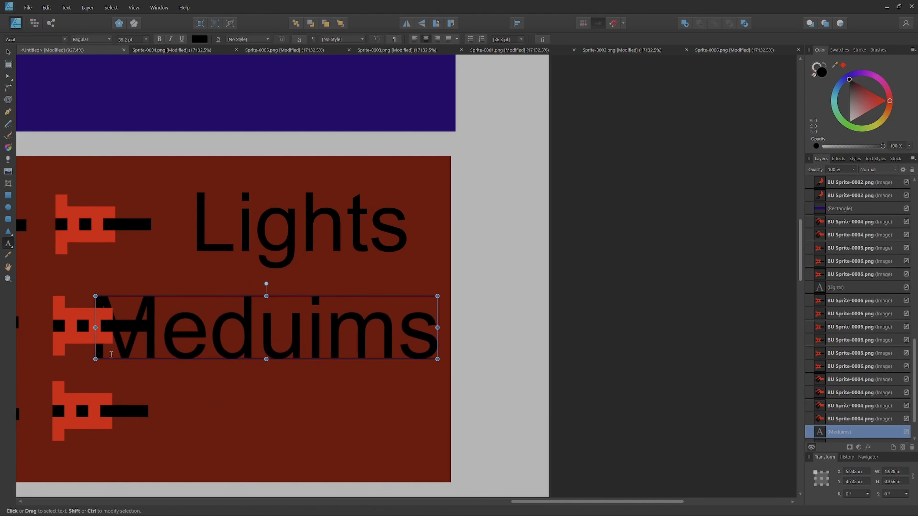
drag(96, 359, 221, 444)
Step: Add the art text "Heavies" below the middle label on the dark red rectangle and scale it to about 1.53 in wide
click(186, 388)
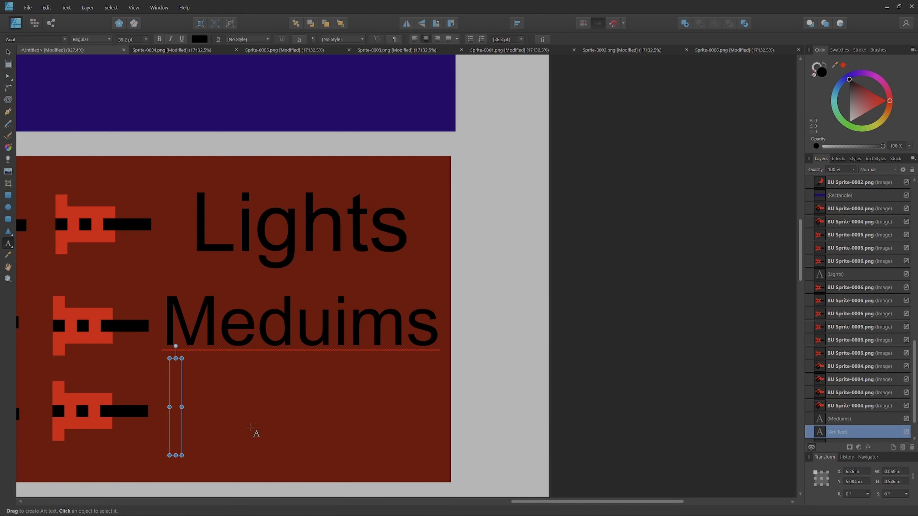
text(Heavies)
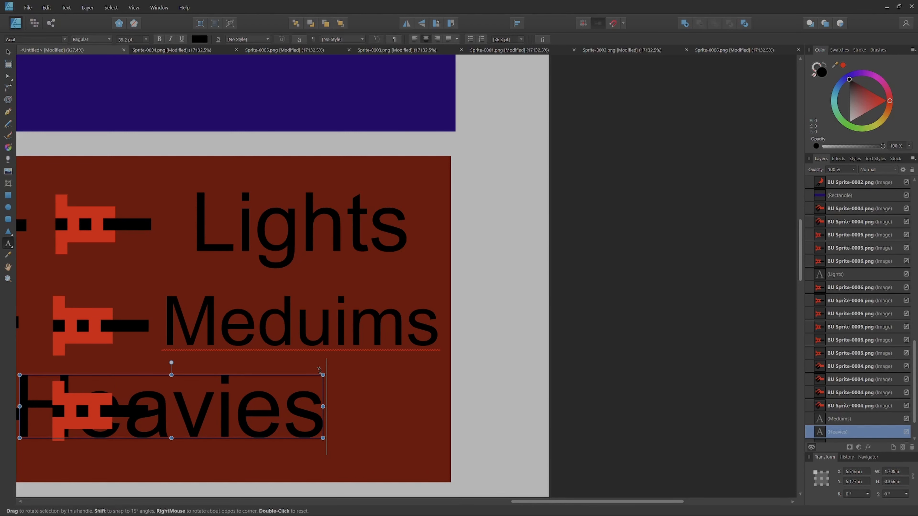
drag(314, 375, 400, 395)
drag(397, 341, 607, 233)
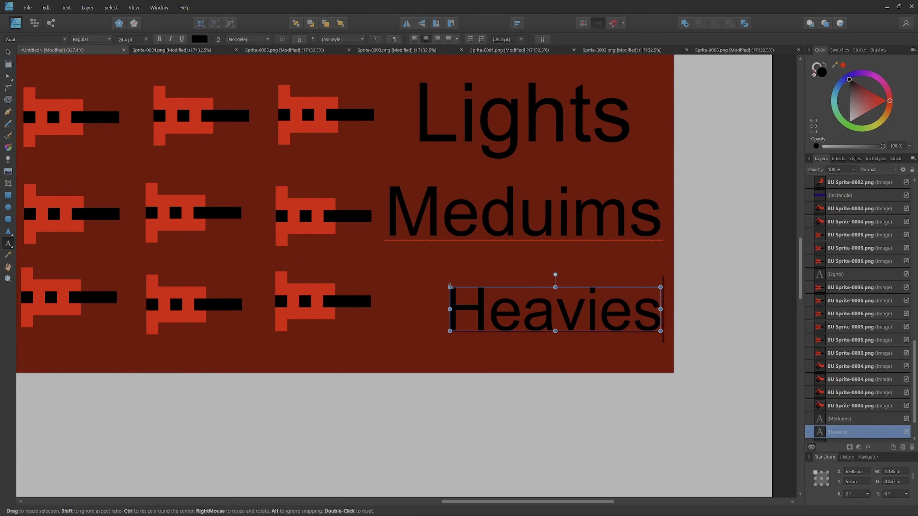
drag(450, 287, 390, 274)
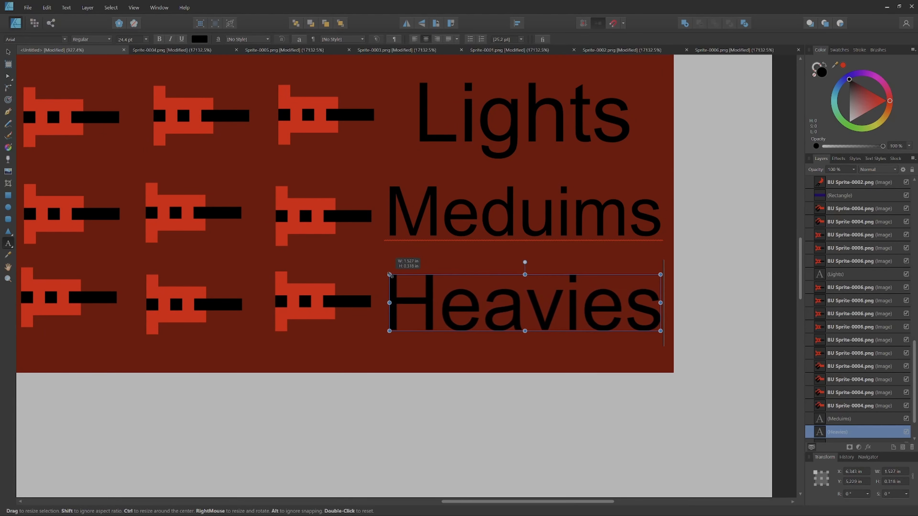
Step: Correct the spelling of "Meduims" on the dark red rectangle to "Mediums"
click(446, 214)
right_click(448, 217)
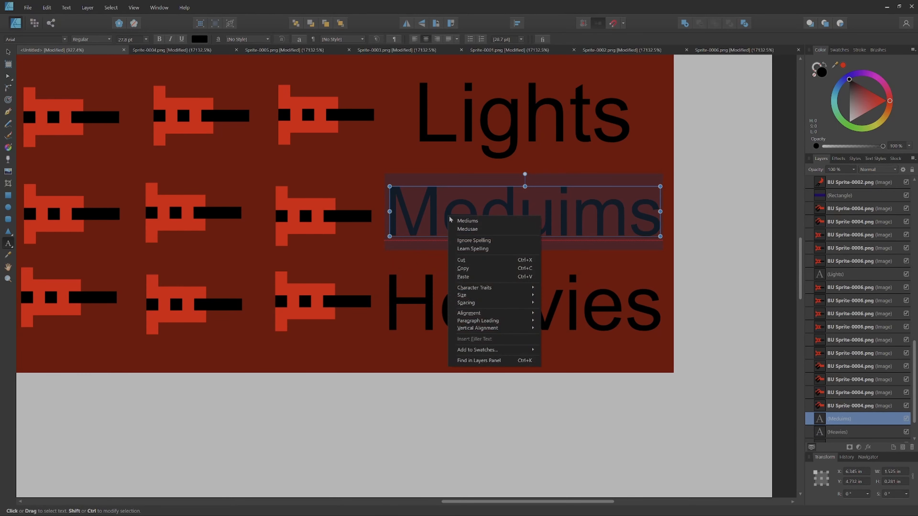
click(466, 221)
Step: Add the art text "Lights", about 1.25 in wide, after the blue rectangle's top sprite row and reorder the blue rectangle's layer beneath the labels
scroll(466, 216, up, 10)
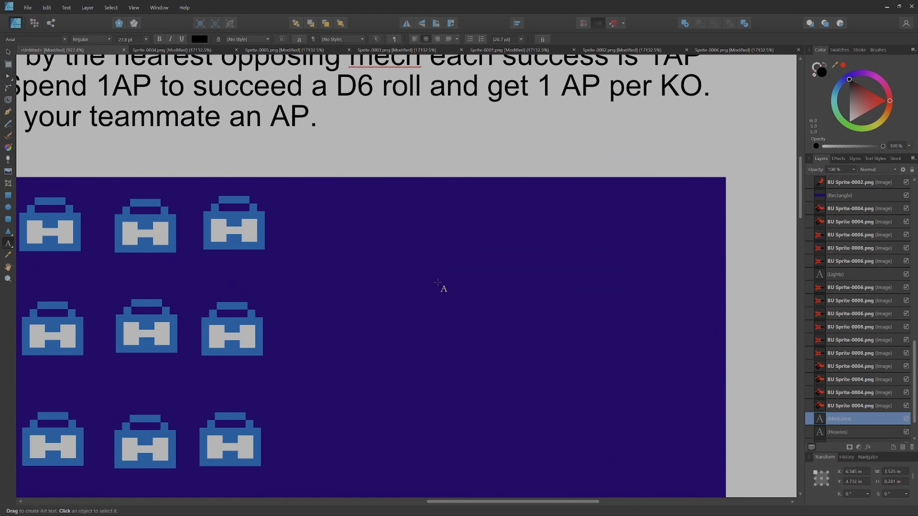
scroll(482, 295, down, 6)
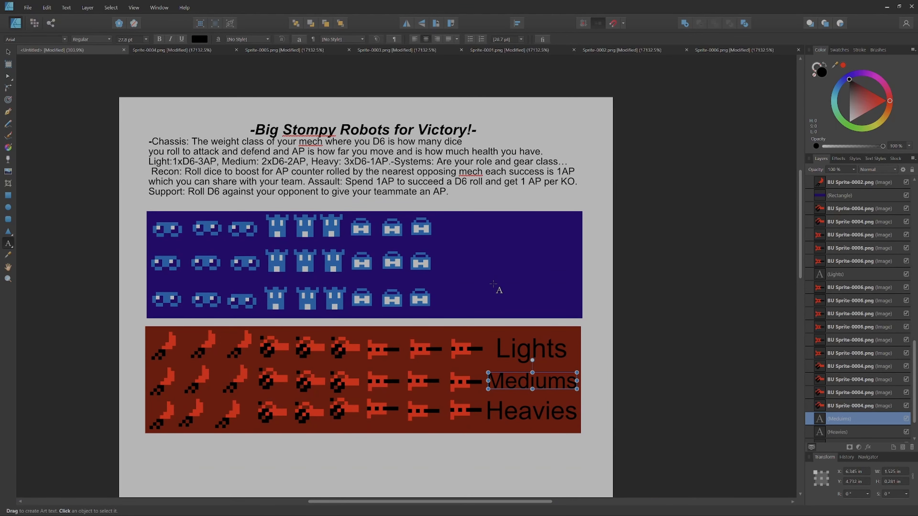
scroll(527, 259, up, 1)
drag(524, 207, 547, 232)
text(Lights)
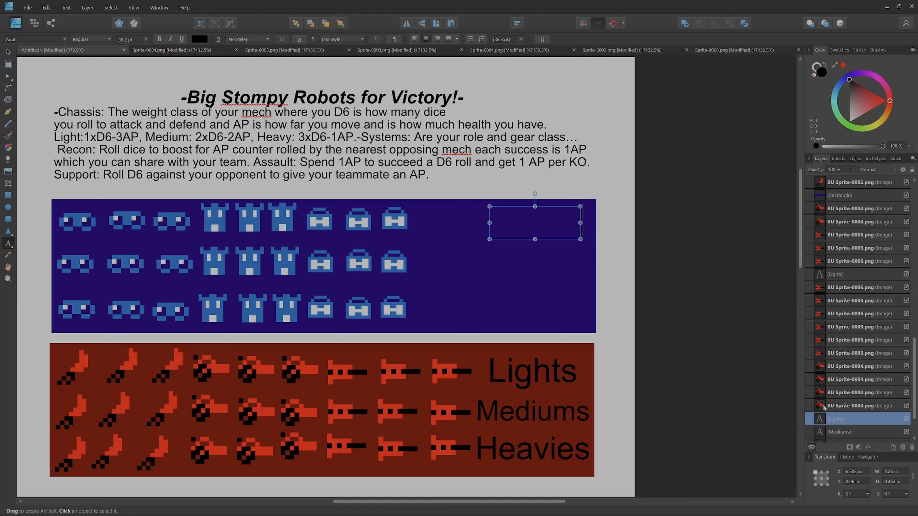
drag(845, 196, 862, 439)
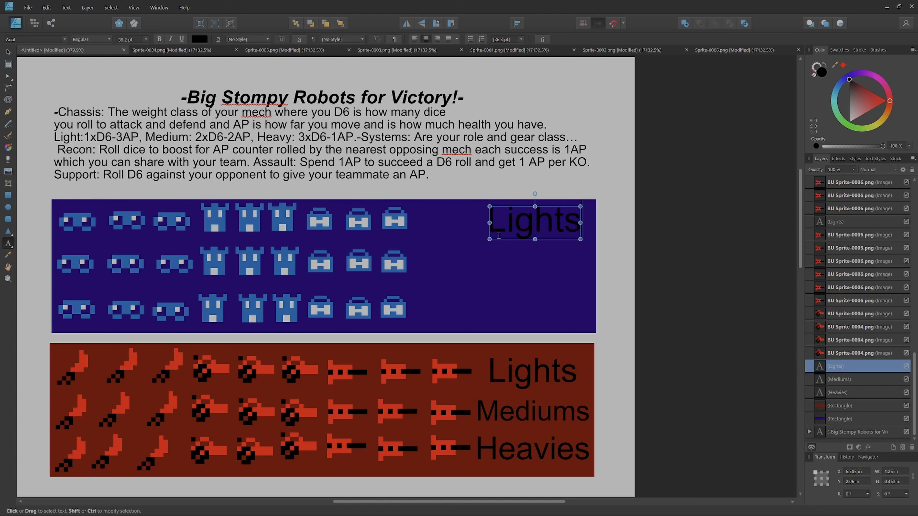
Step: Add the art text "Meduims" below "Lights" on the blue rectangle and shift it clear of the middle row's last sprite
scroll(529, 217, up, 2)
drag(421, 264, 422, 356)
text(Meduims)
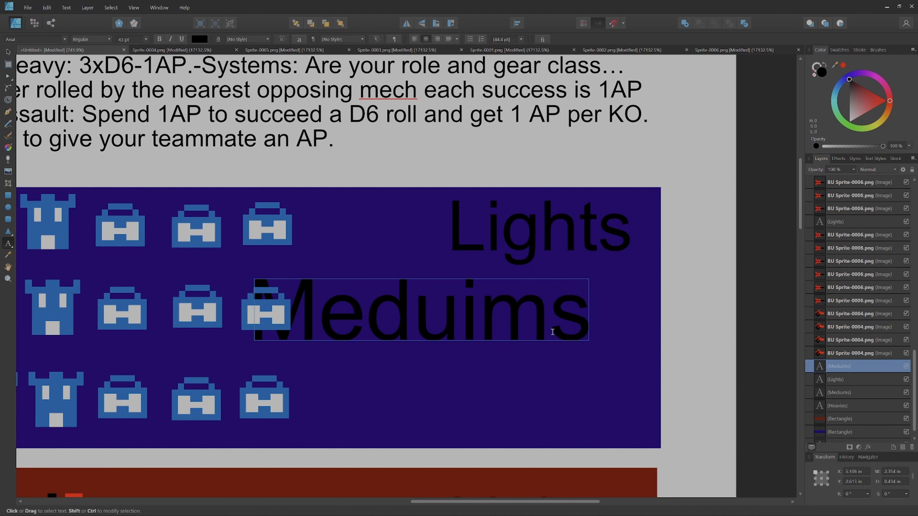
key(Escape)
drag(510, 278, 570, 275)
Step: Add the art text "Heavies", about 1.56 in wide, and place it after the last sprite in the blue rectangle's bottom row
key(t)
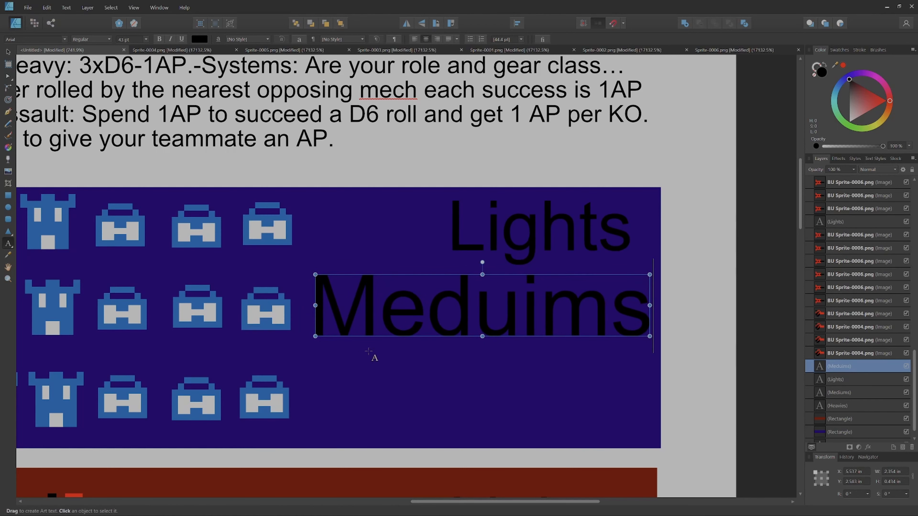
drag(355, 353, 410, 410)
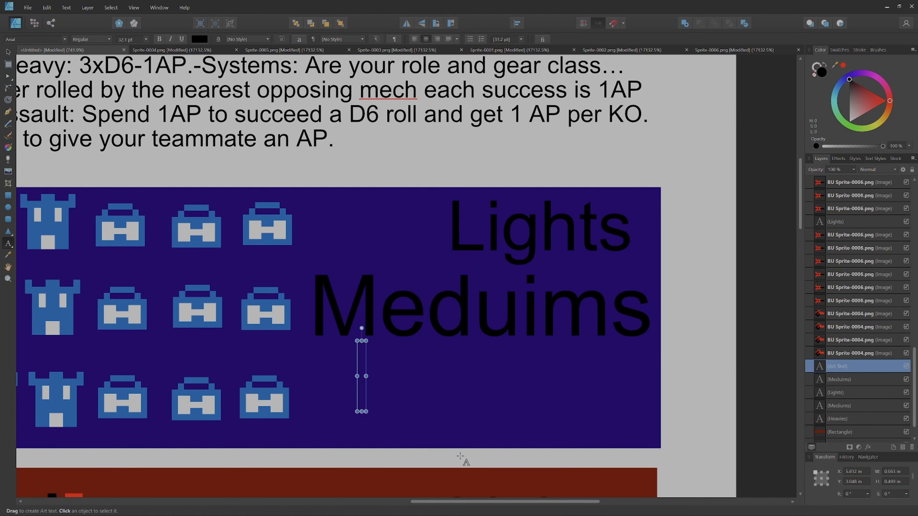
text(Heavies)
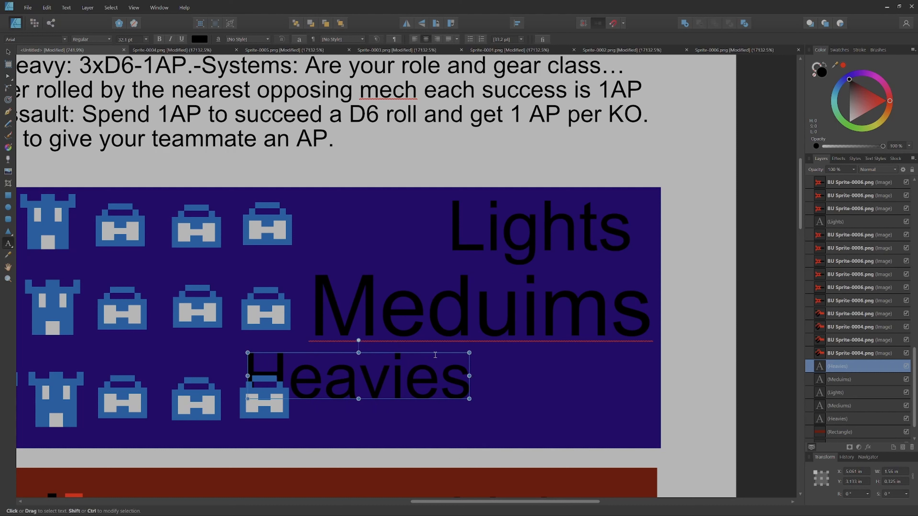
key(shift+Left)
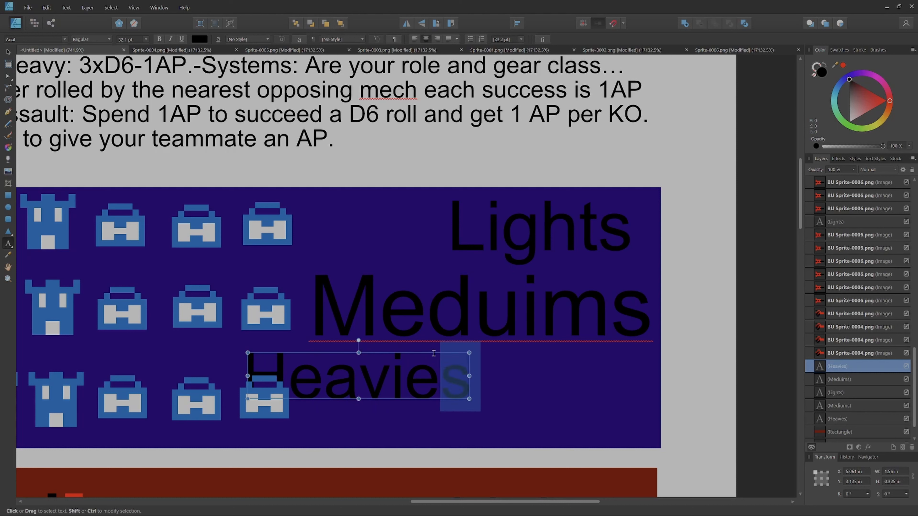
key(Escape)
drag(439, 353, 614, 370)
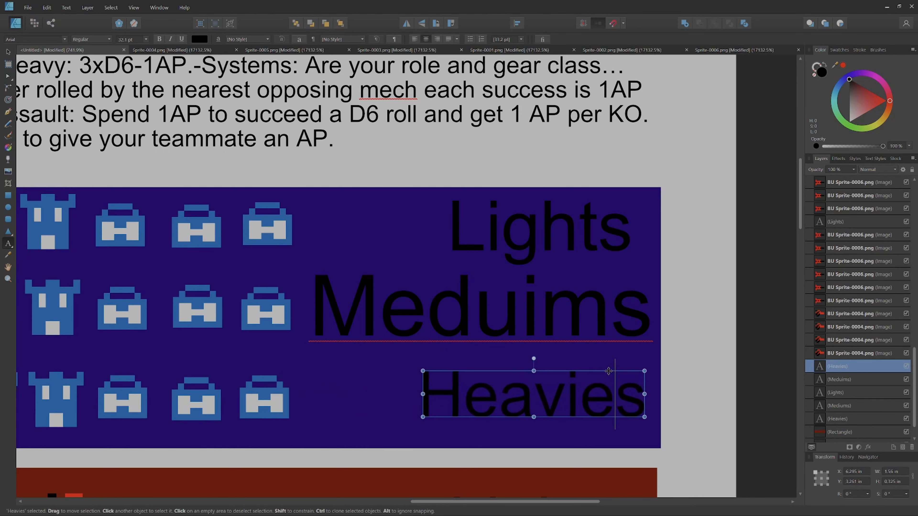
Step: Scale the blue rectangle's middle label to about 1.77 in wide, center it between its neighbors and correct its spelling to "Mediums"
click(316, 332)
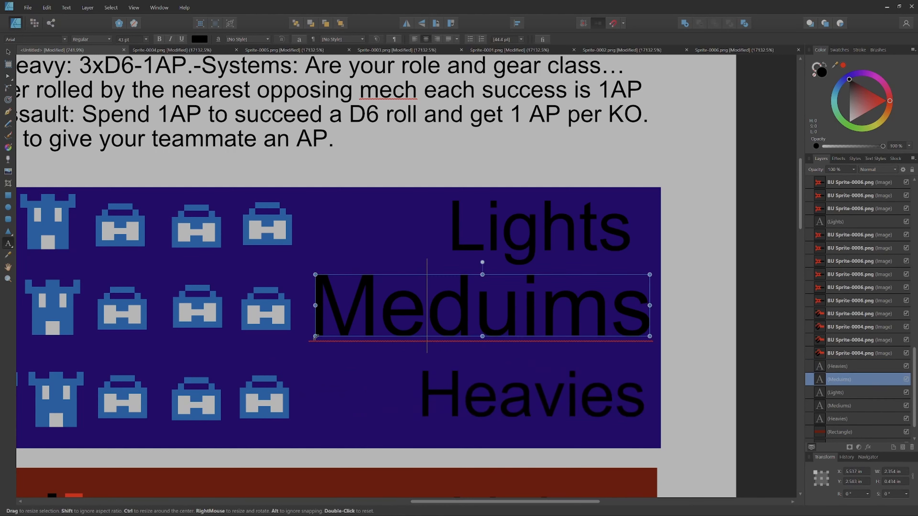
drag(312, 339, 397, 322)
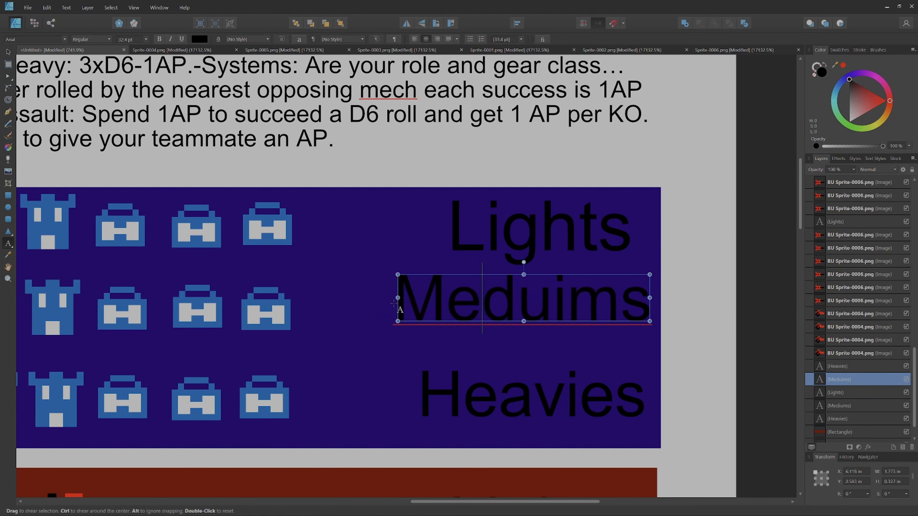
drag(448, 279, 450, 295)
right_click(456, 319)
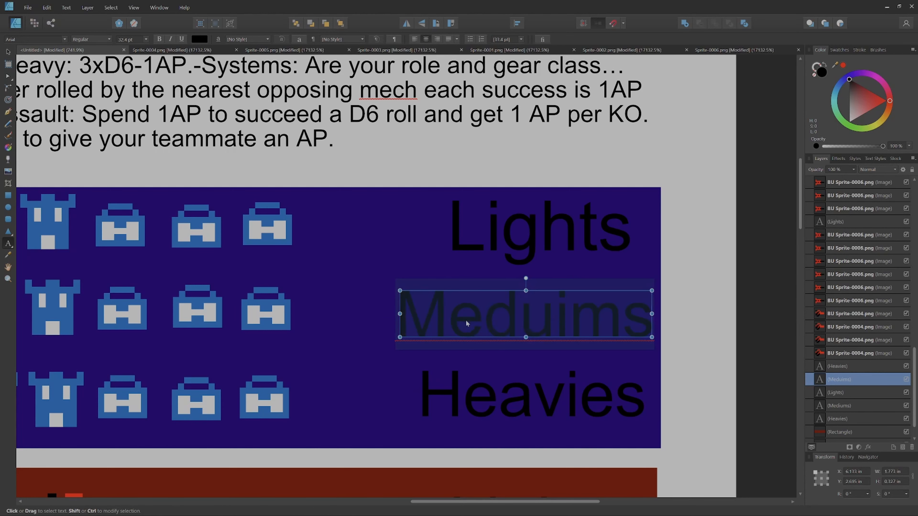
click(481, 326)
click(377, 307)
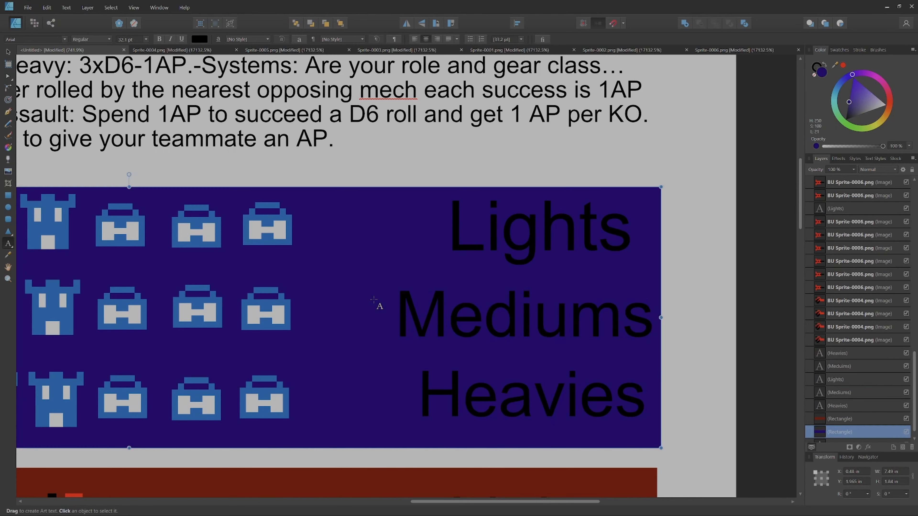
scroll(364, 315, down, 2)
ctrl+scroll(361, 299, down, 1)
ctrl+scroll(362, 298, down, 3)
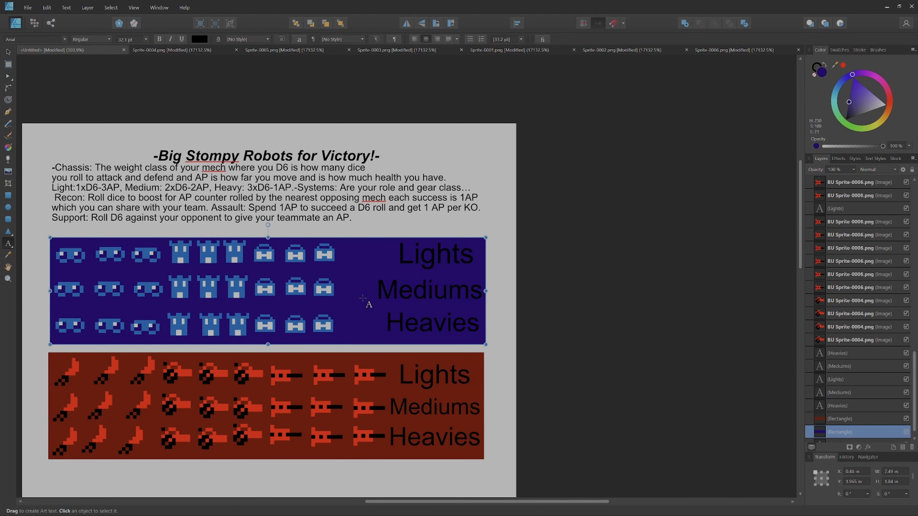
scroll(363, 299, down, 8)
scroll(363, 299, left, 3)
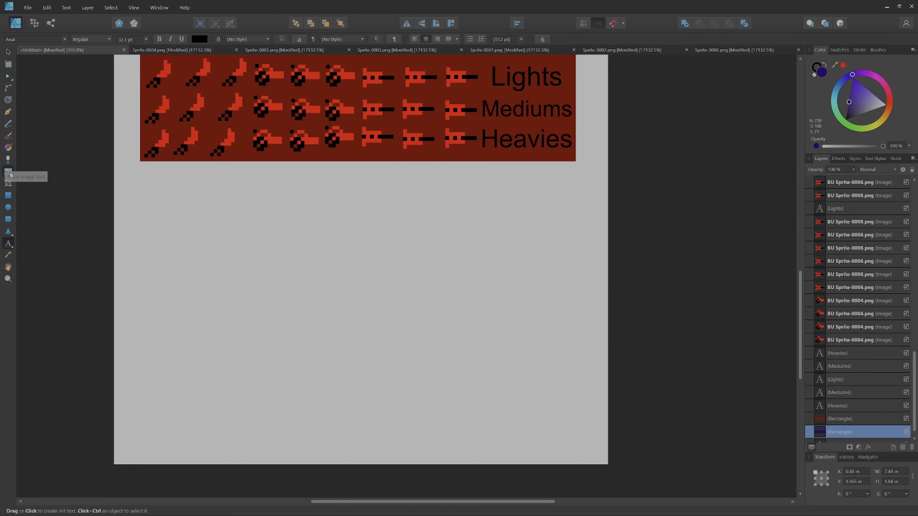
click(8, 172)
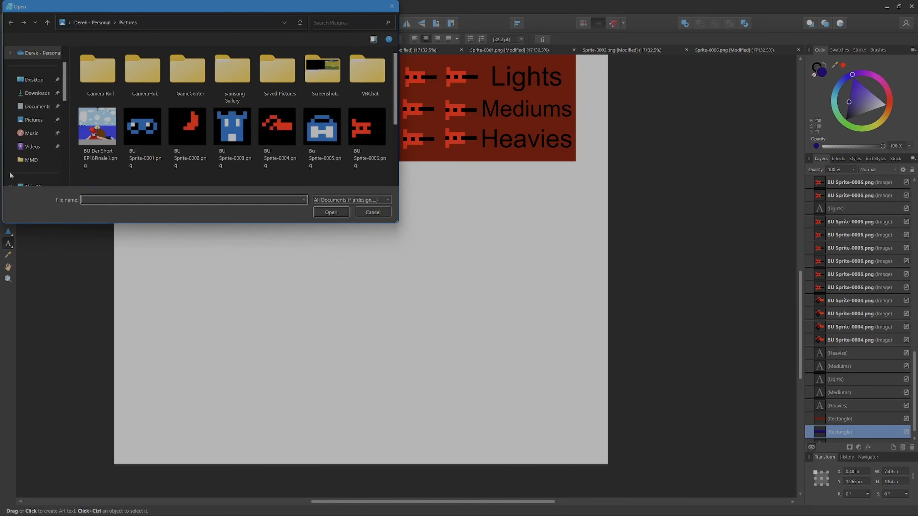
click(392, 7)
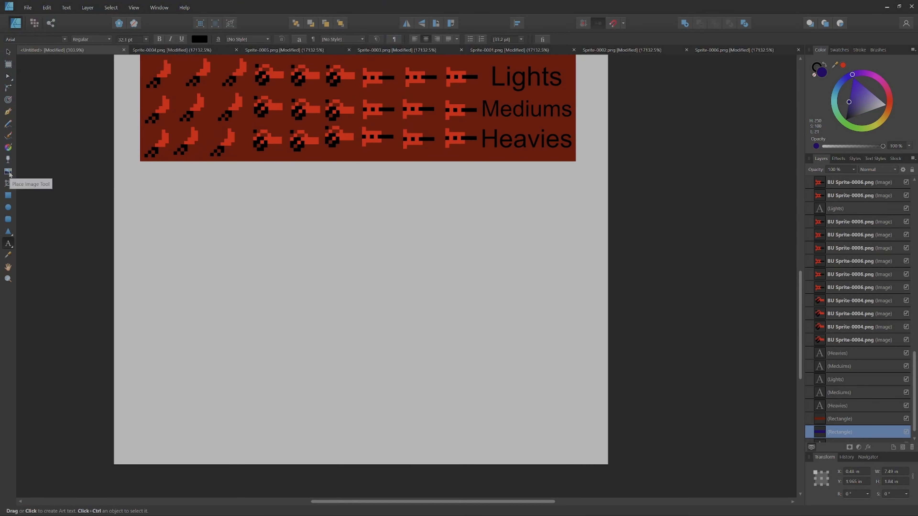
Step: Duplicate the dark red rectangle below itself, stretch the copy to about 4.63 in tall to fill the empty page area, and color it dark green
click(8, 52)
click(362, 158)
key(ctrl+c)
key(ctrl+v)
drag(361, 157, 359, 276)
drag(355, 280, 355, 442)
click(847, 124)
Step: Draw a rectangle about 1.4 by 1.5 in near the green rectangle's upper-left area
click(8, 207)
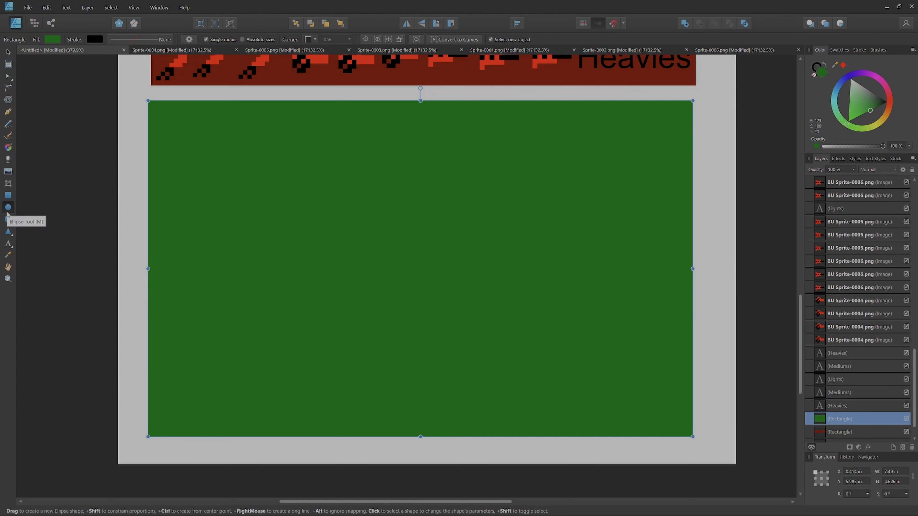
click(9, 196)
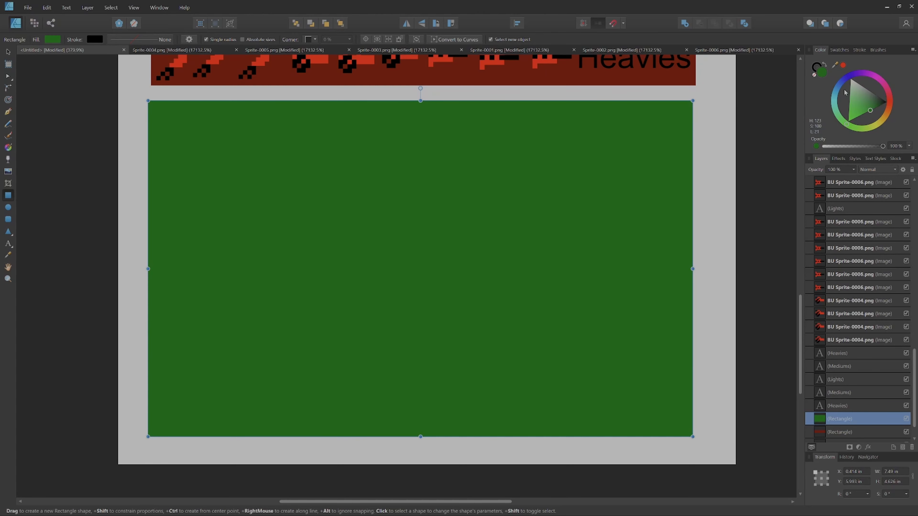
mouse_move(856, 92)
mouse_down()
mouse_move(854, 77)
mouse_move(869, 90)
mouse_move(866, 116)
mouse_move(878, 105)
mouse_move(869, 115)
mouse_up()
drag(225, 118, 325, 225)
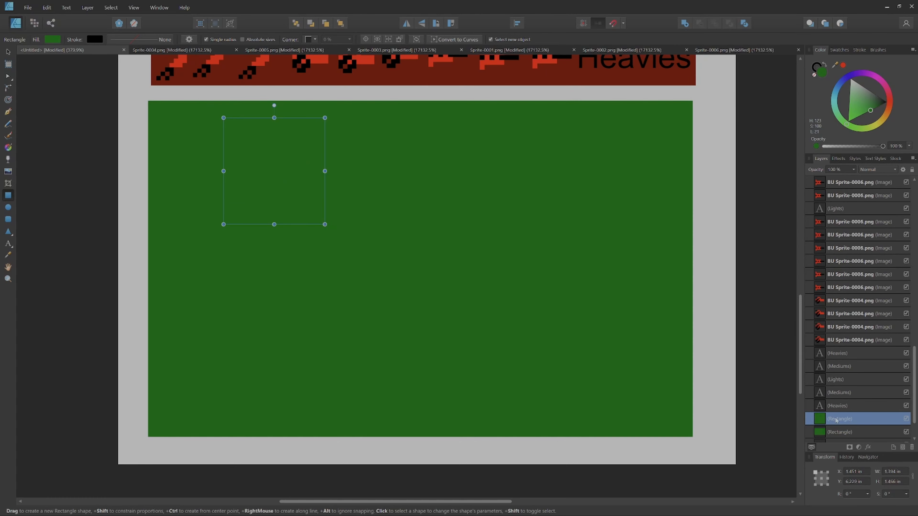
Step: Fill the small rectangle with medium grey and place its layer directly above the large green rectangle's layer
drag(835, 420, 844, 444)
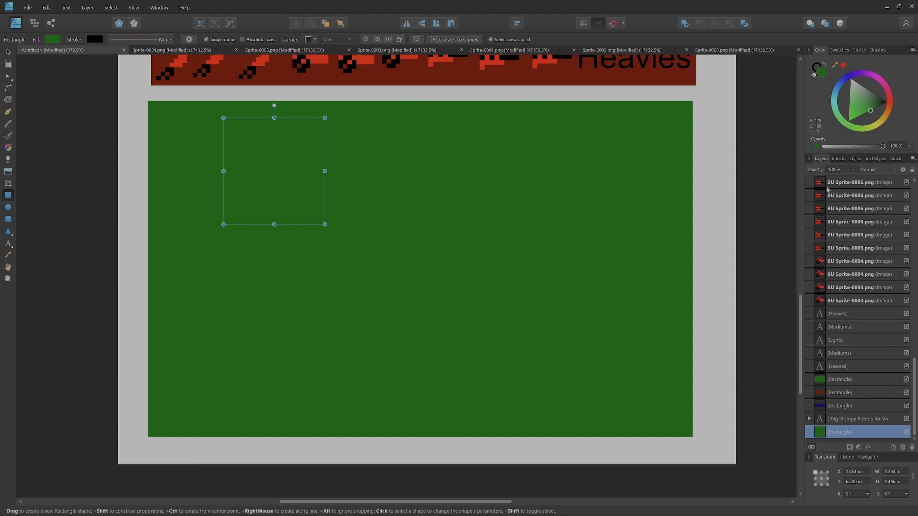
mouse_move(874, 102)
mouse_down()
mouse_move(872, 55)
mouse_move(899, 77)
mouse_move(813, 80)
mouse_up()
drag(861, 433, 844, 380)
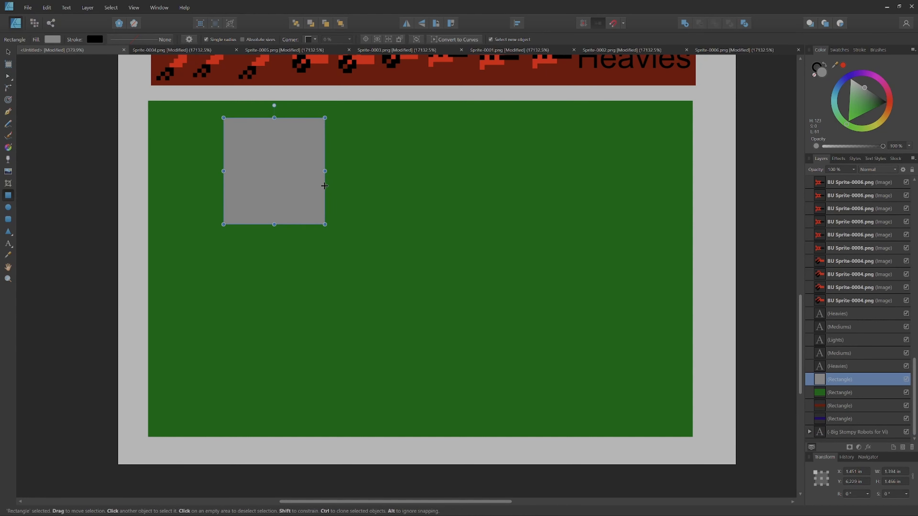
Step: Move the grey rectangle closer to the green rectangle's upper-left corner
mouse_move(294, 170)
mouse_down()
mouse_move(267, 175)
mouse_move(300, 170)
mouse_up()
key(ctrl+z)
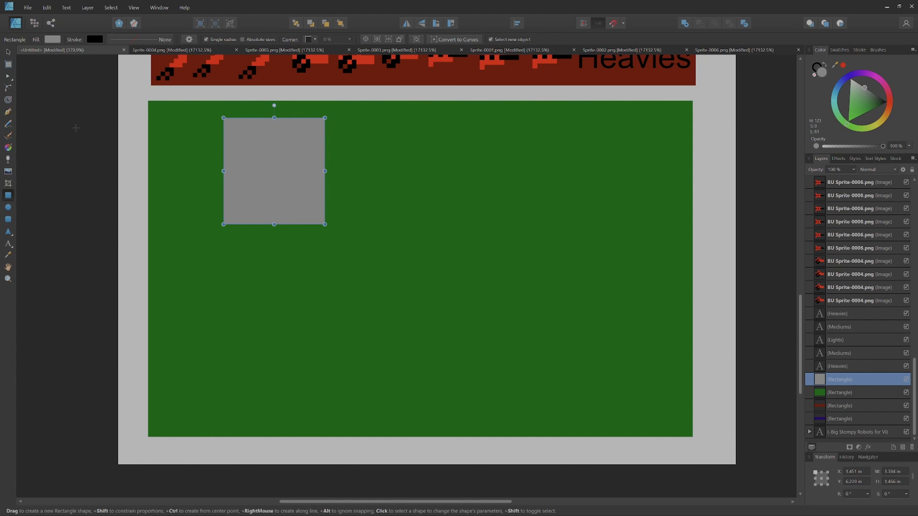
click(9, 53)
drag(280, 175, 242, 191)
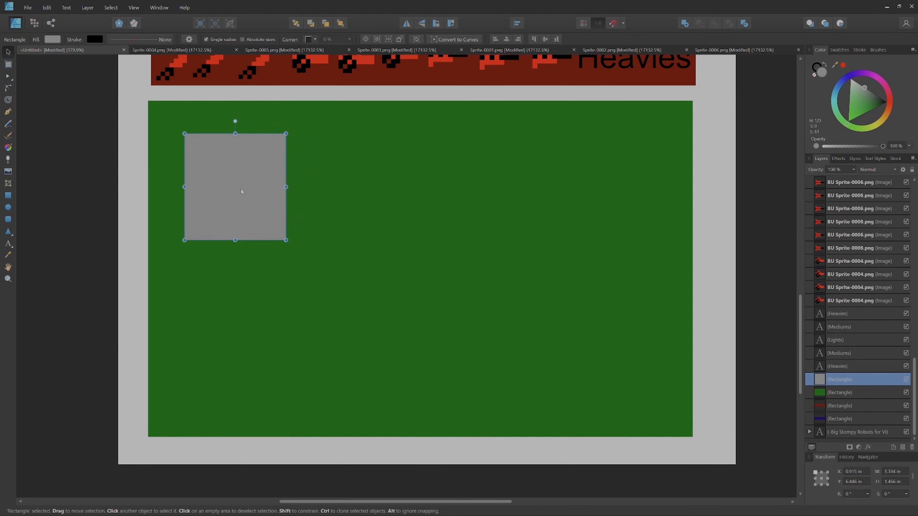
Step: Copy the grey rectangle and place the pasted copy near the green rectangle's lower-right corner
right_click(242, 192)
right_click(253, 205)
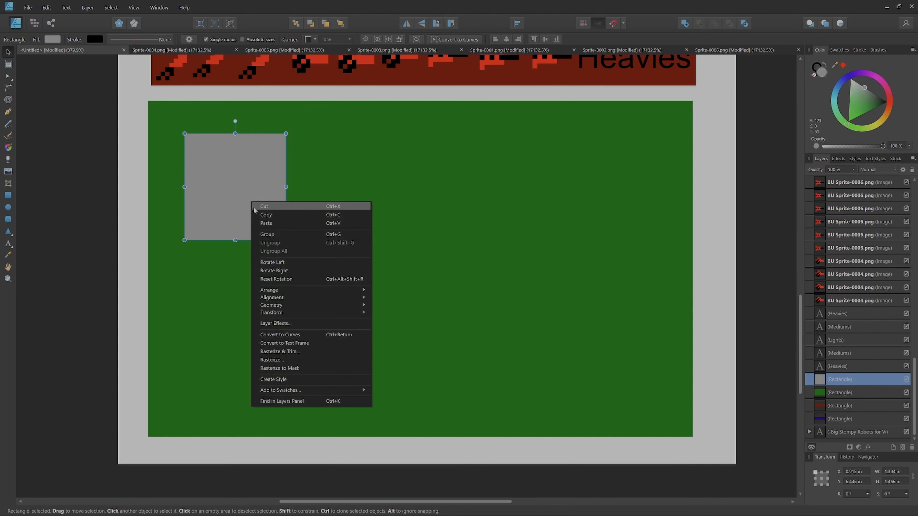
click(269, 224)
drag(250, 195, 602, 362)
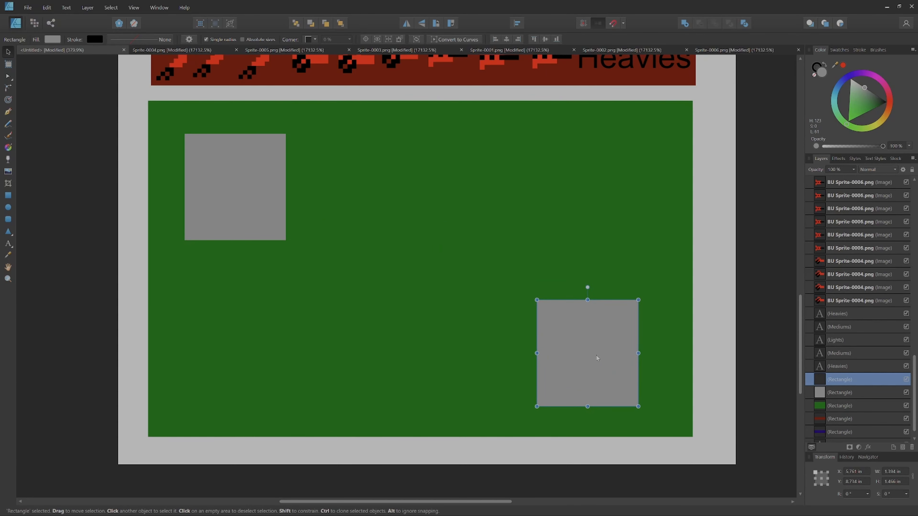
Step: Paste a third grey rectangle, move it to the green rectangle's center, and nudge the lower-right one slightly inward
right_click(598, 354)
click(612, 169)
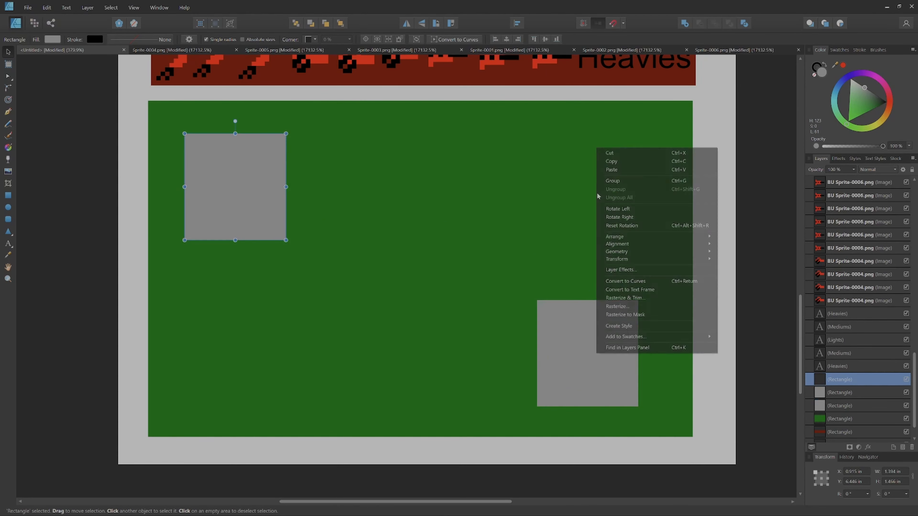
mouse_move(582, 332)
mouse_down()
mouse_move(539, 308)
mouse_move(572, 326)
mouse_up()
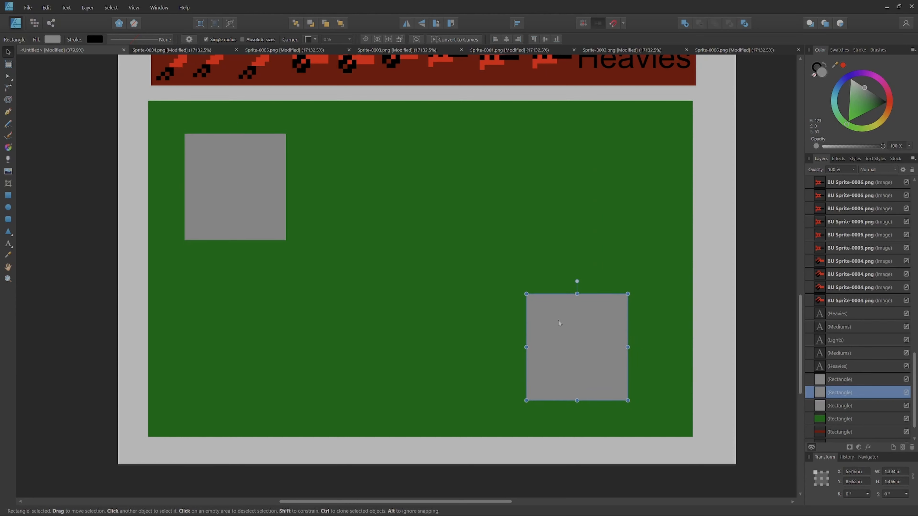
click(254, 183)
drag(254, 183, 416, 273)
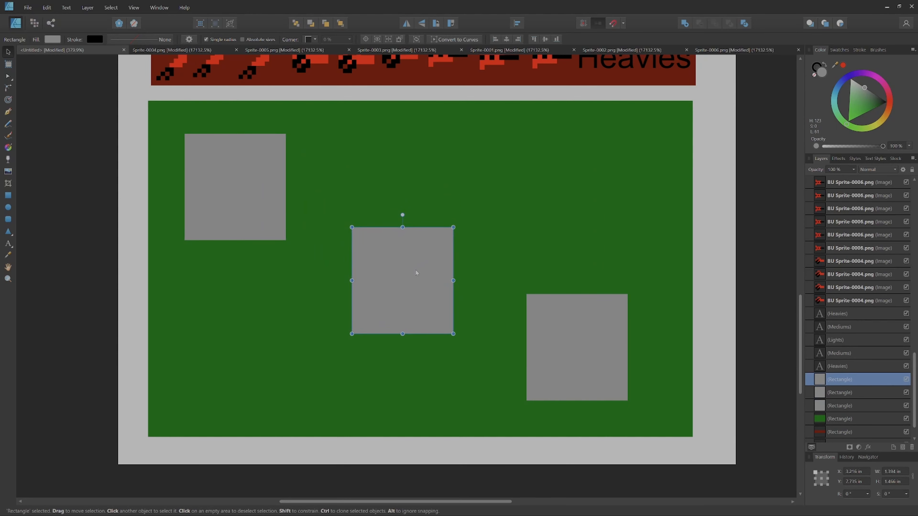
scroll(524, 200, down, 1)
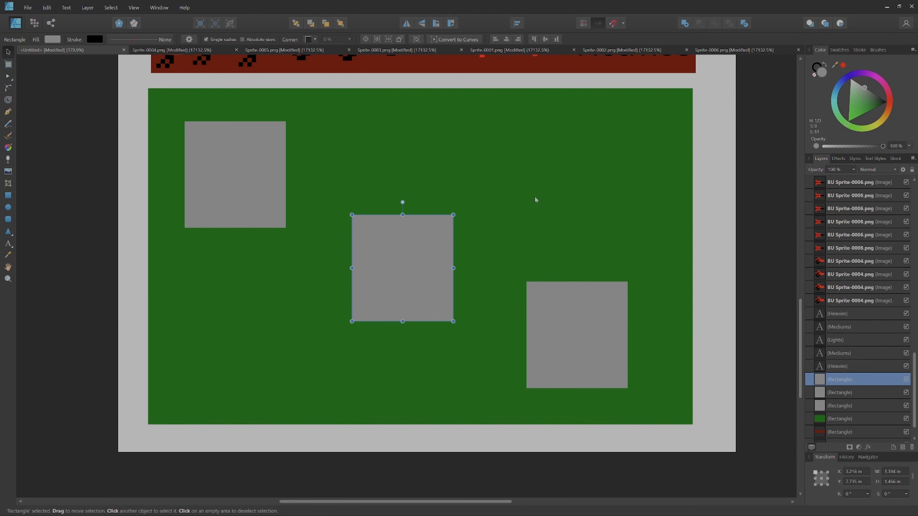
scroll(504, 195, down, 1)
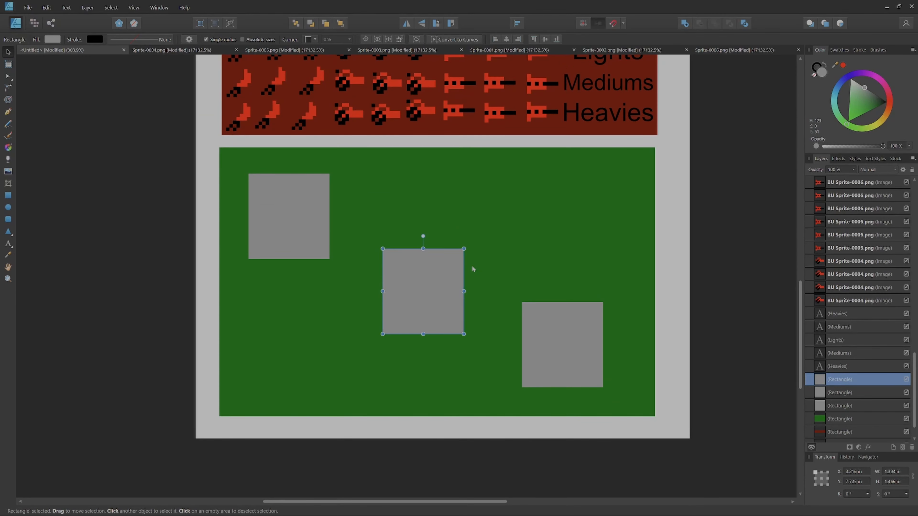